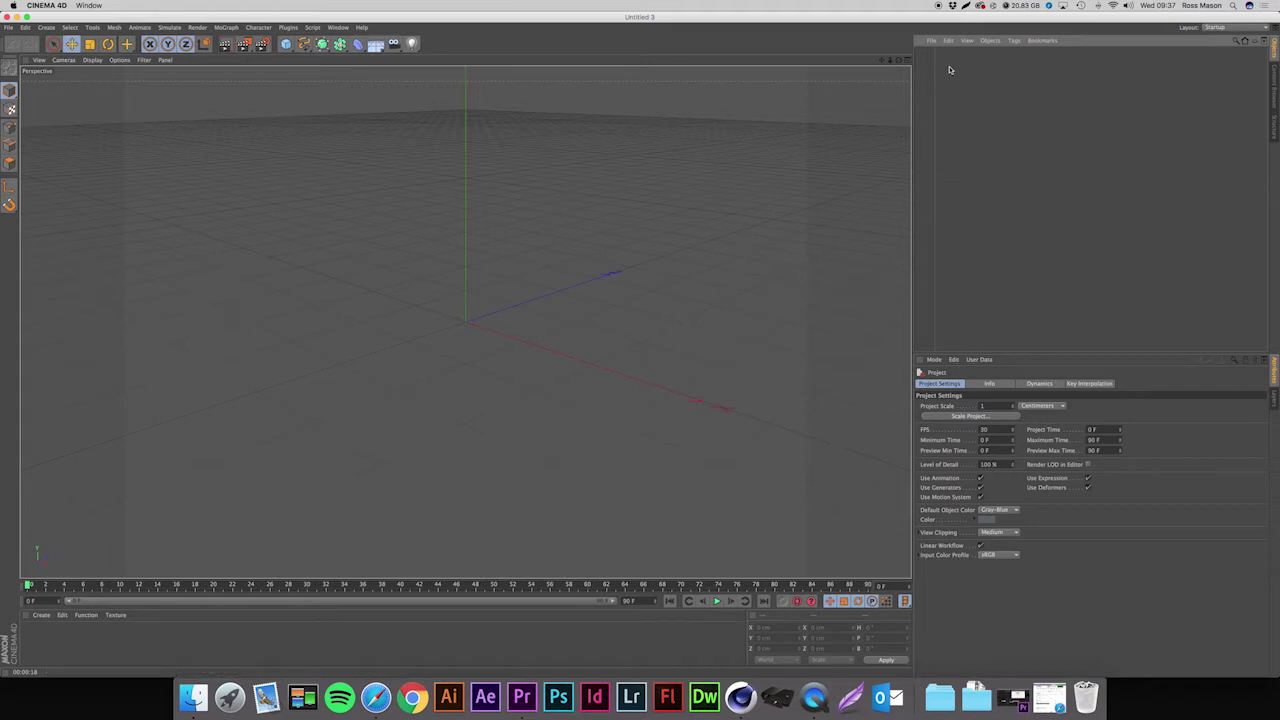
- Load the HD.2 render preset in Render Settings
left_click(262, 44)
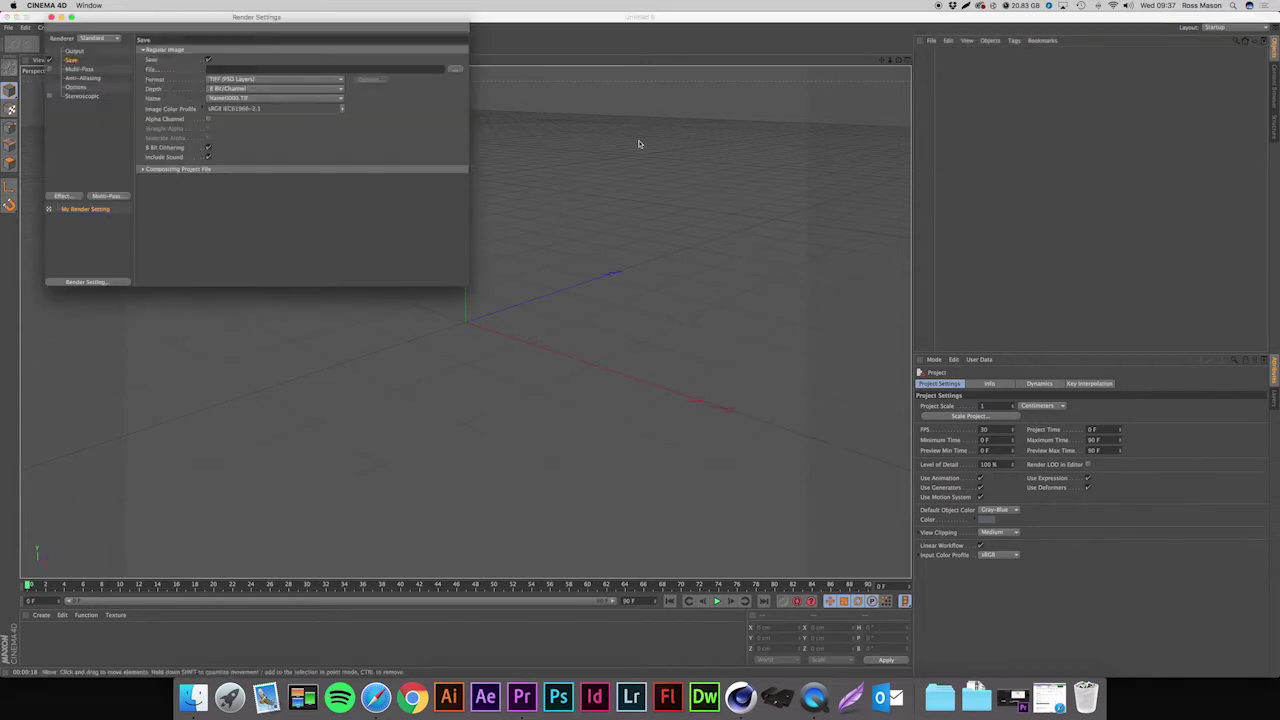
left_click(98, 280)
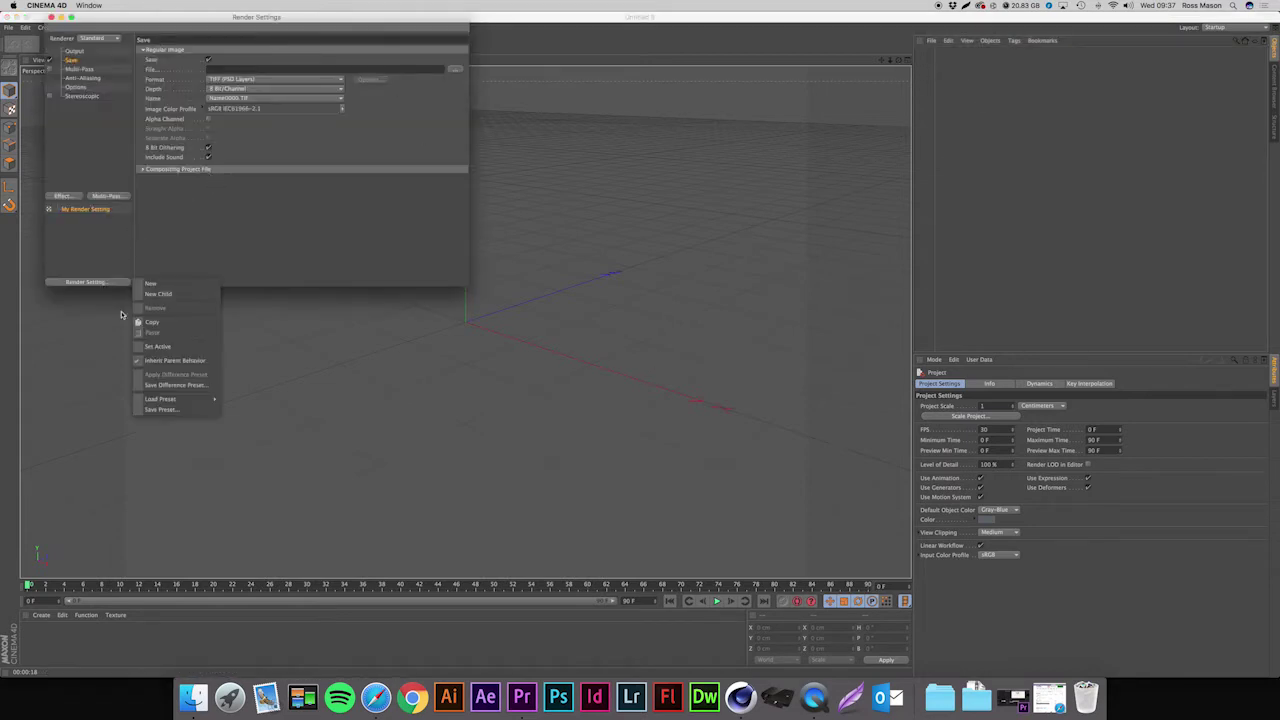
left_click(260, 406)
left_click(89, 283)
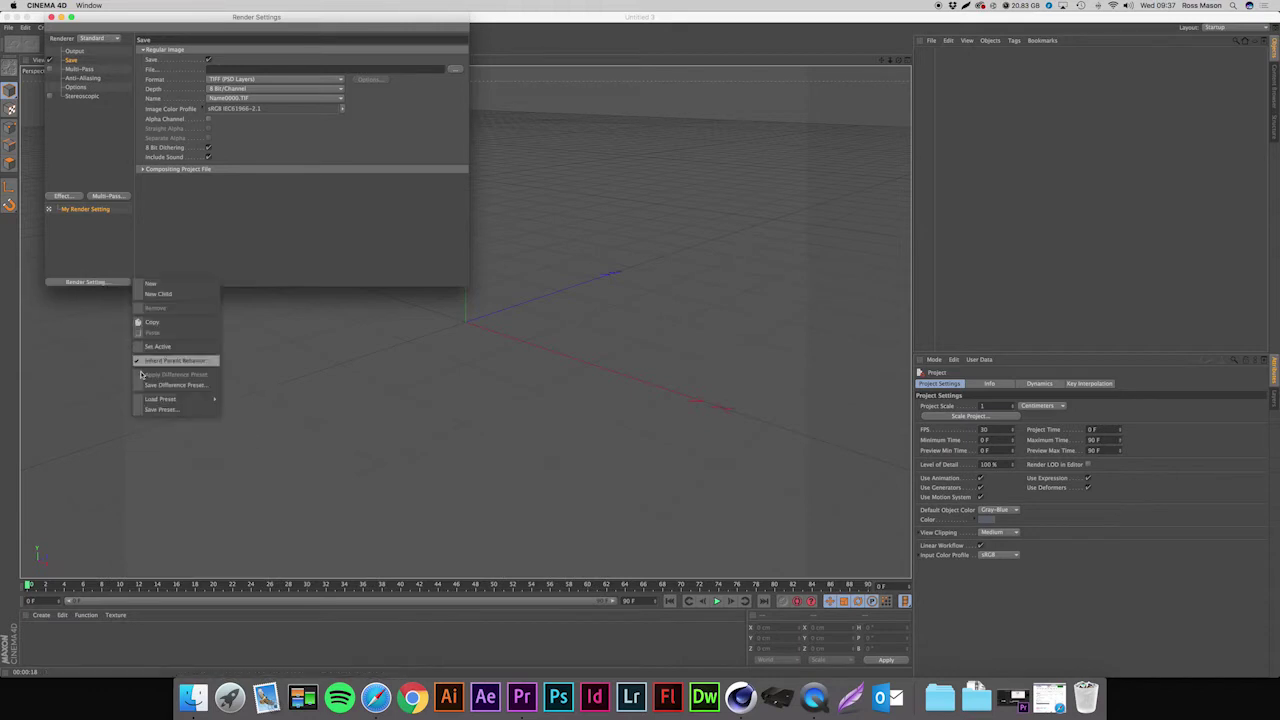
mouse_move(175, 399)
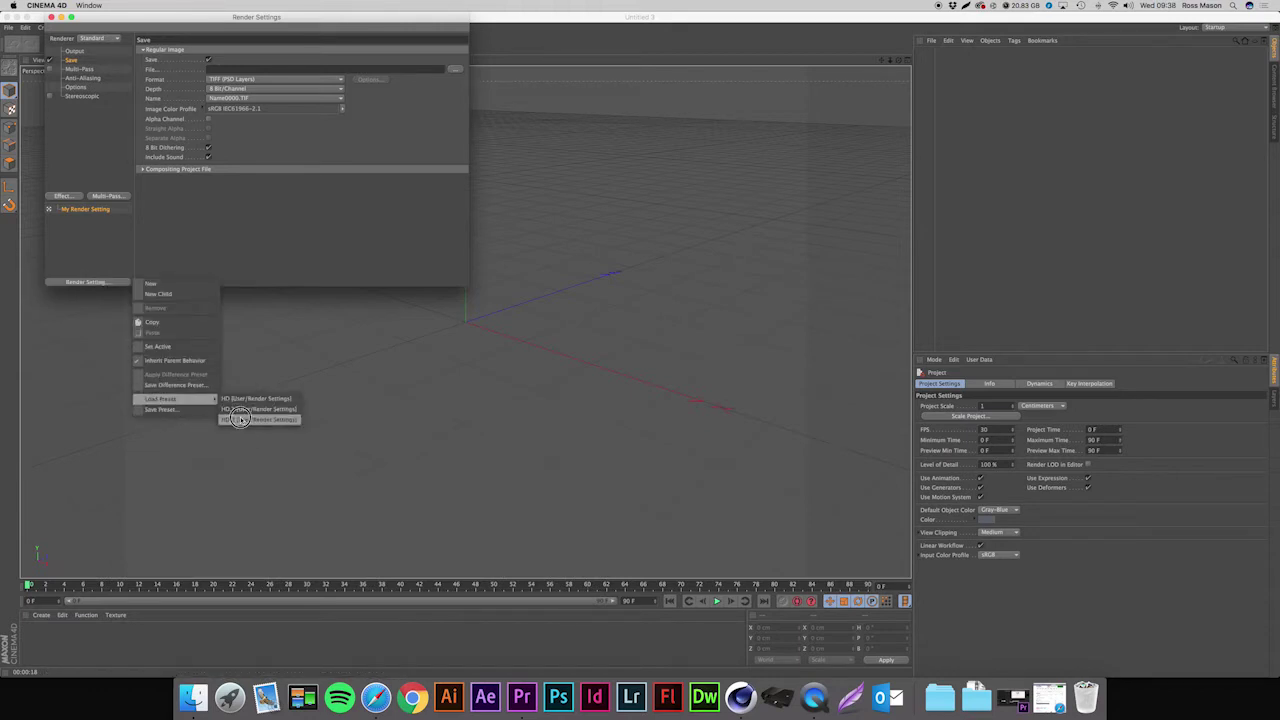
left_click(227, 409)
- Set output resolution to 1920 x 1080 and turn off the PNG alpha channel
left_click(74, 50)
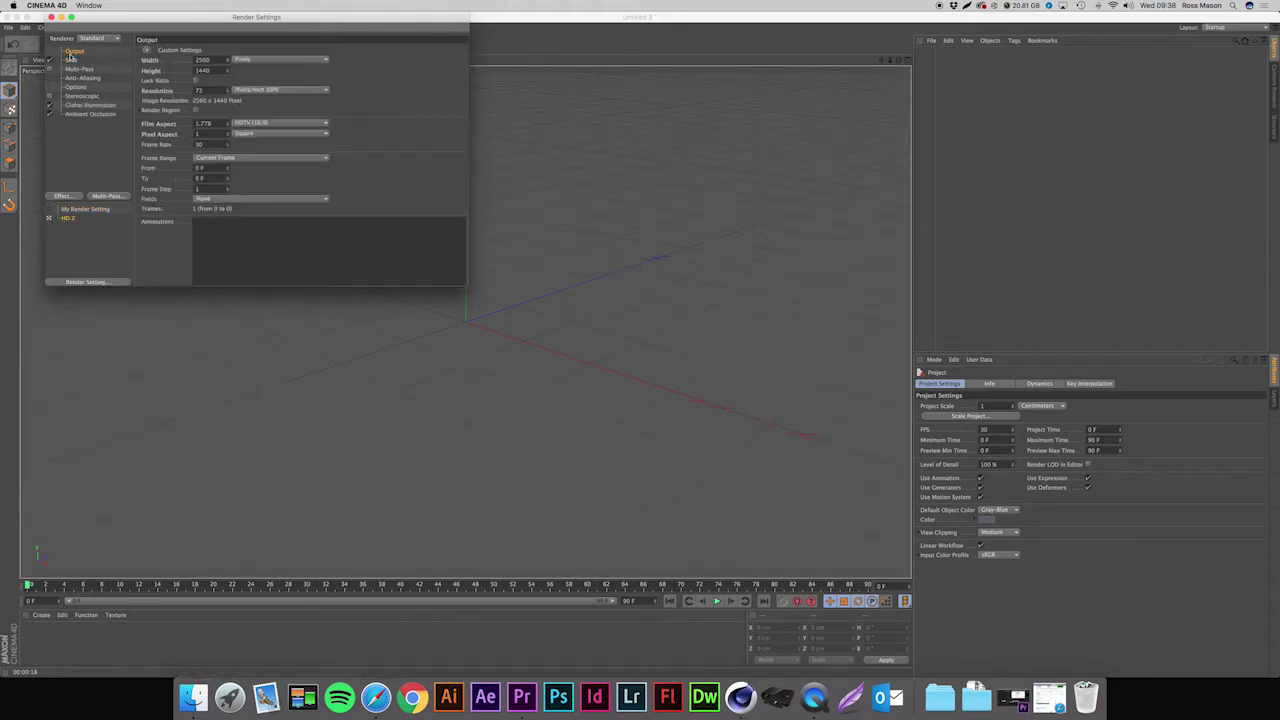
double_click(207, 60)
type("192")
key("Tab")
type("10")
key("Return")
left_click(69, 60)
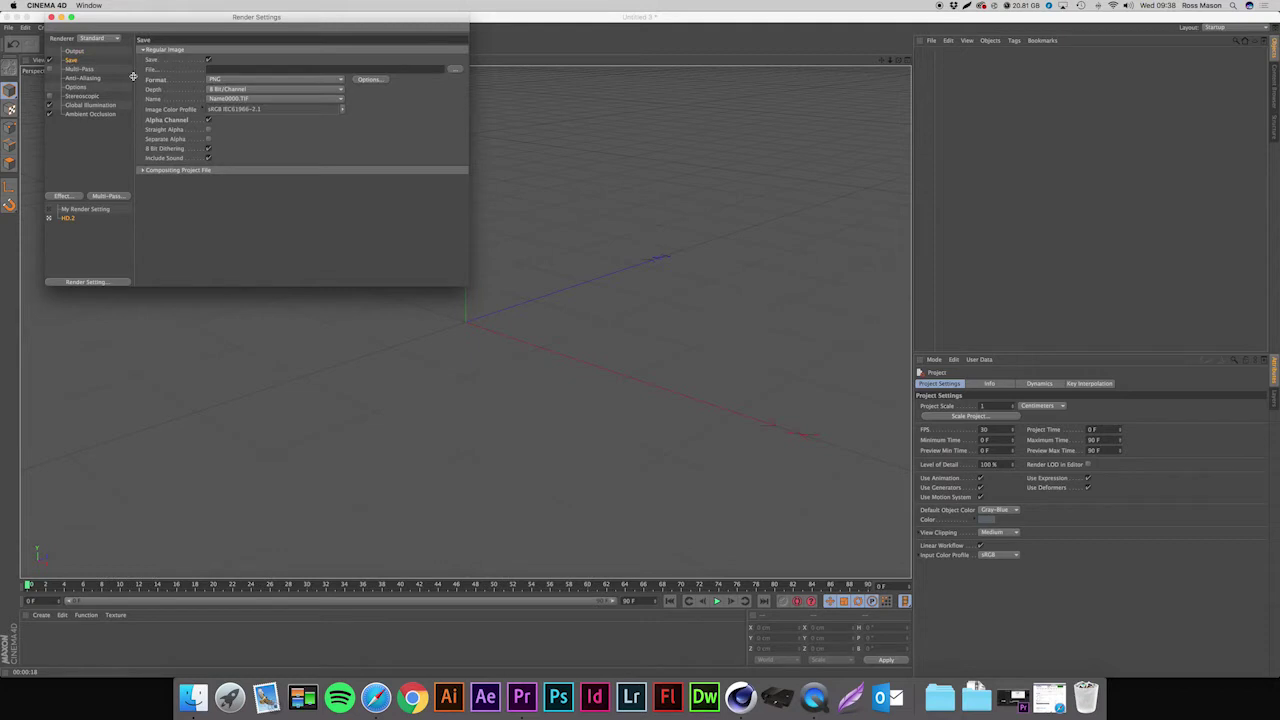
left_click(207, 121)
- Set anti-aliasing to Best with Min Level 1x1 and Max Level 4x4
left_click(80, 77)
left_click(238, 50)
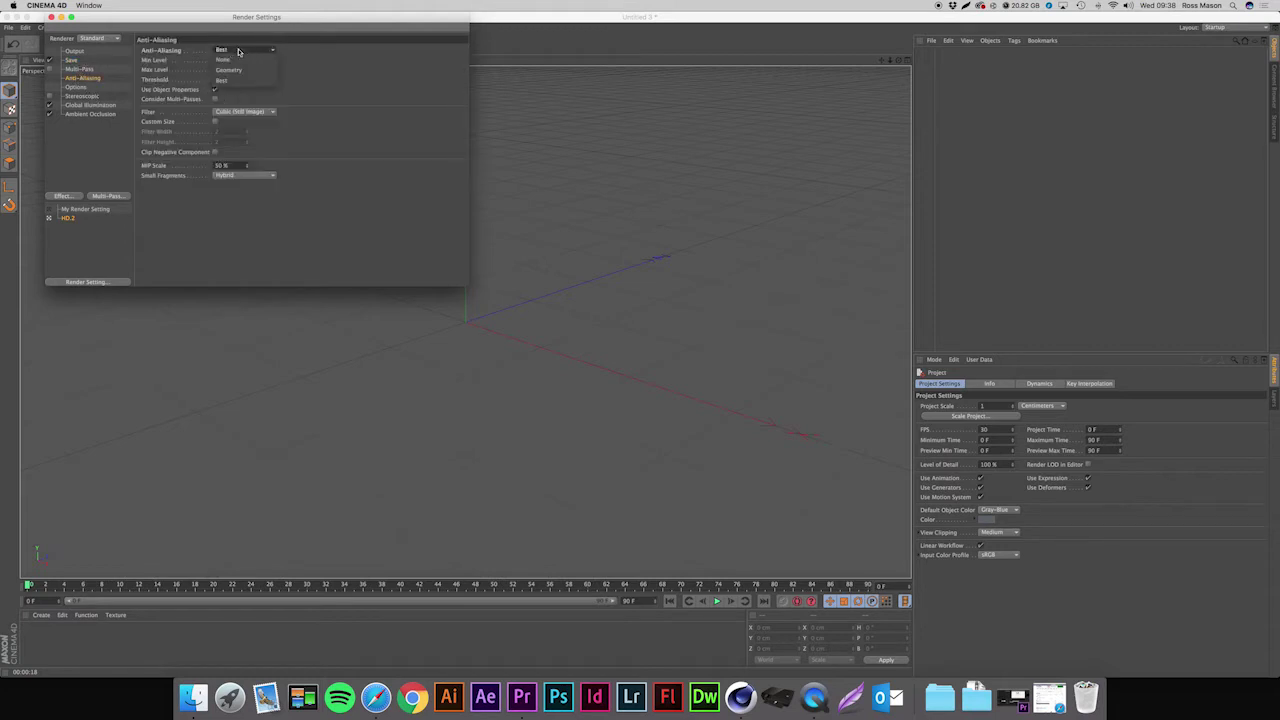
left_click(270, 80)
left_click(236, 62)
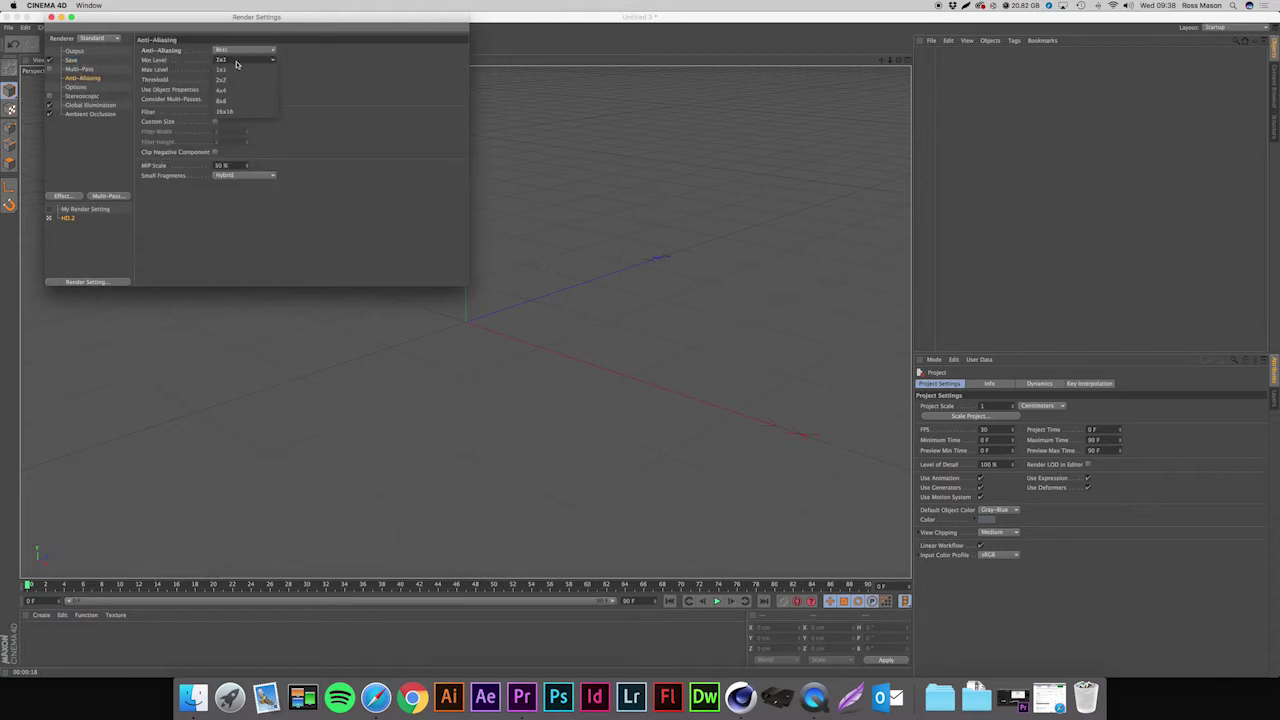
left_click(236, 64)
left_click(244, 70)
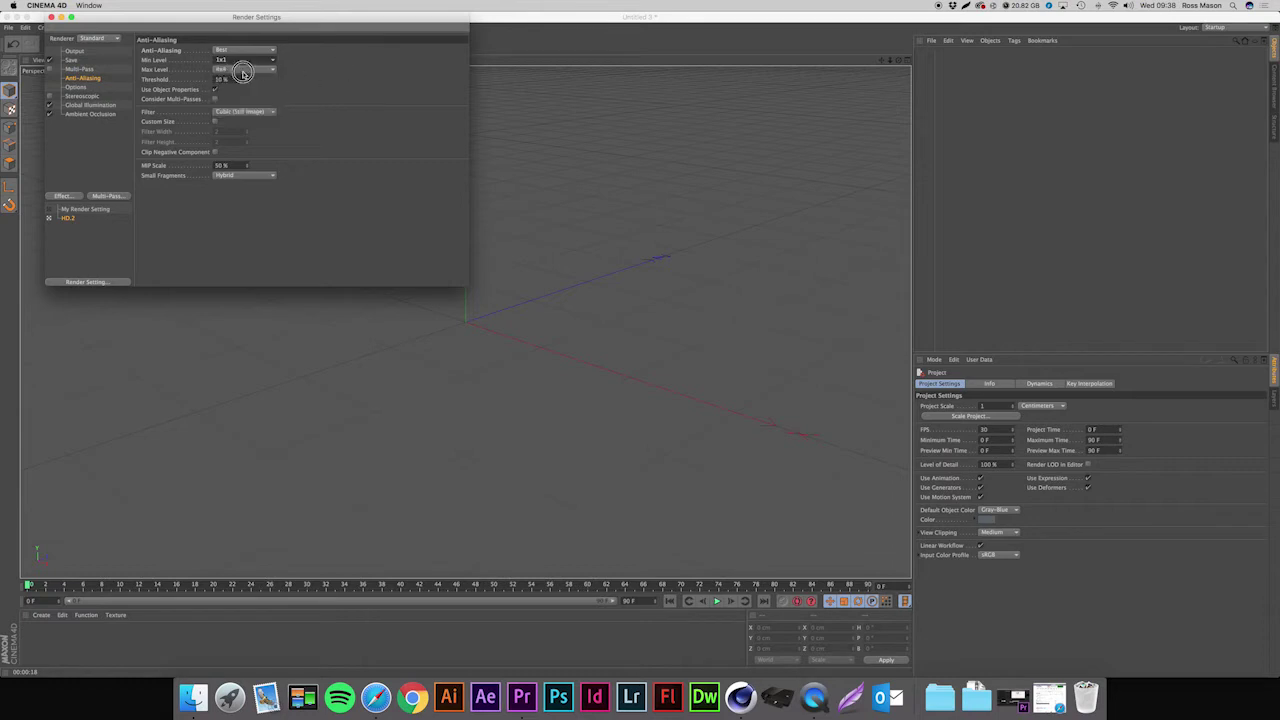
left_click(284, 104)
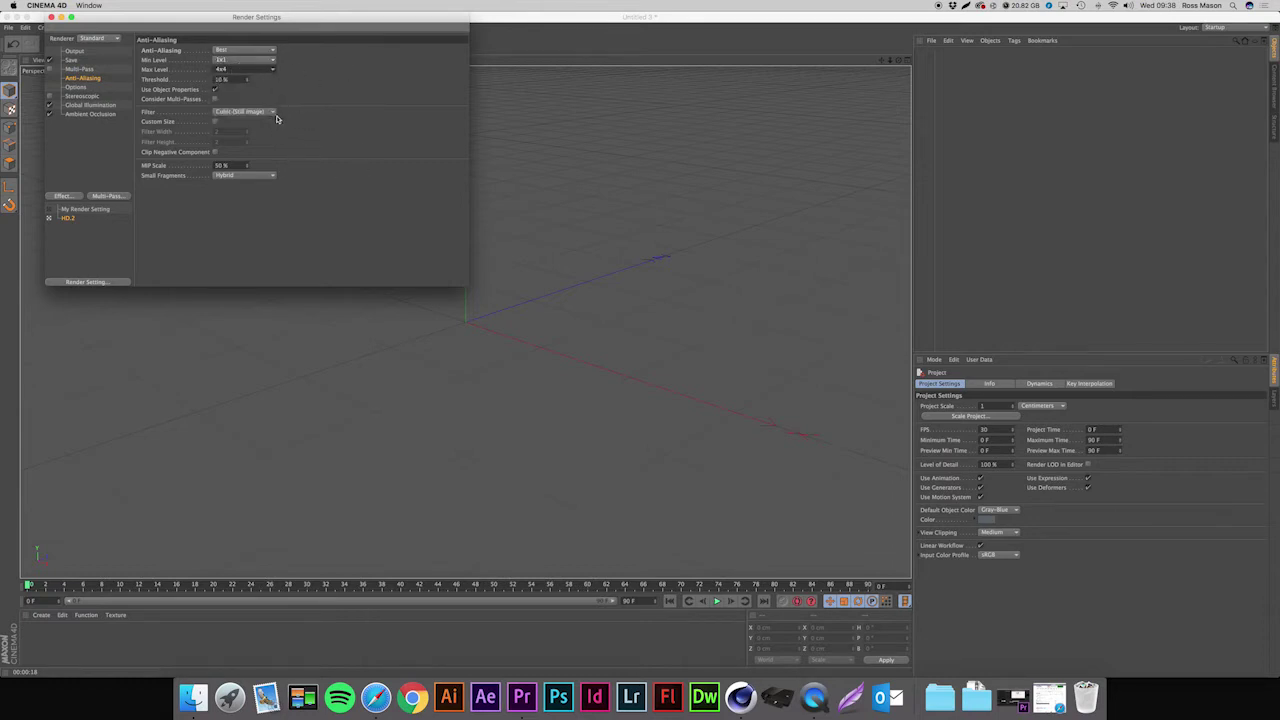
- Review the Options, Global Illumination and Ambient Occlusion pages without adding post effects
left_click(75, 88)
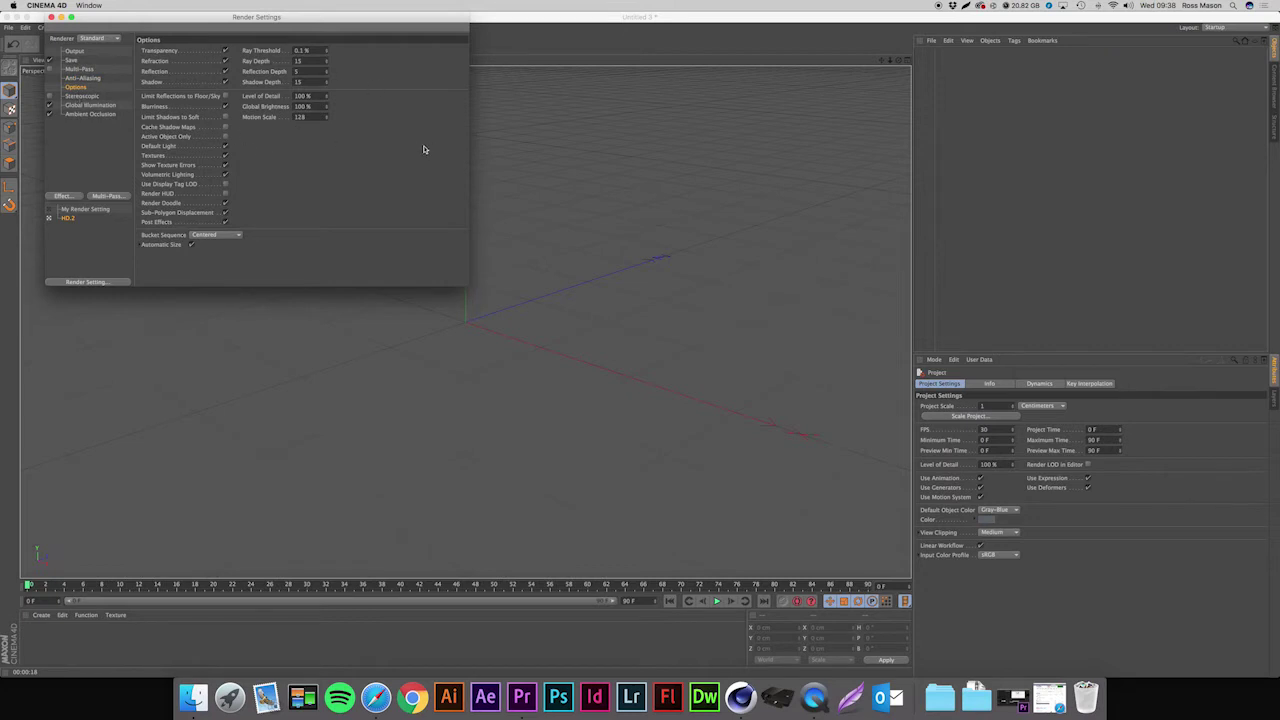
left_click(95, 116)
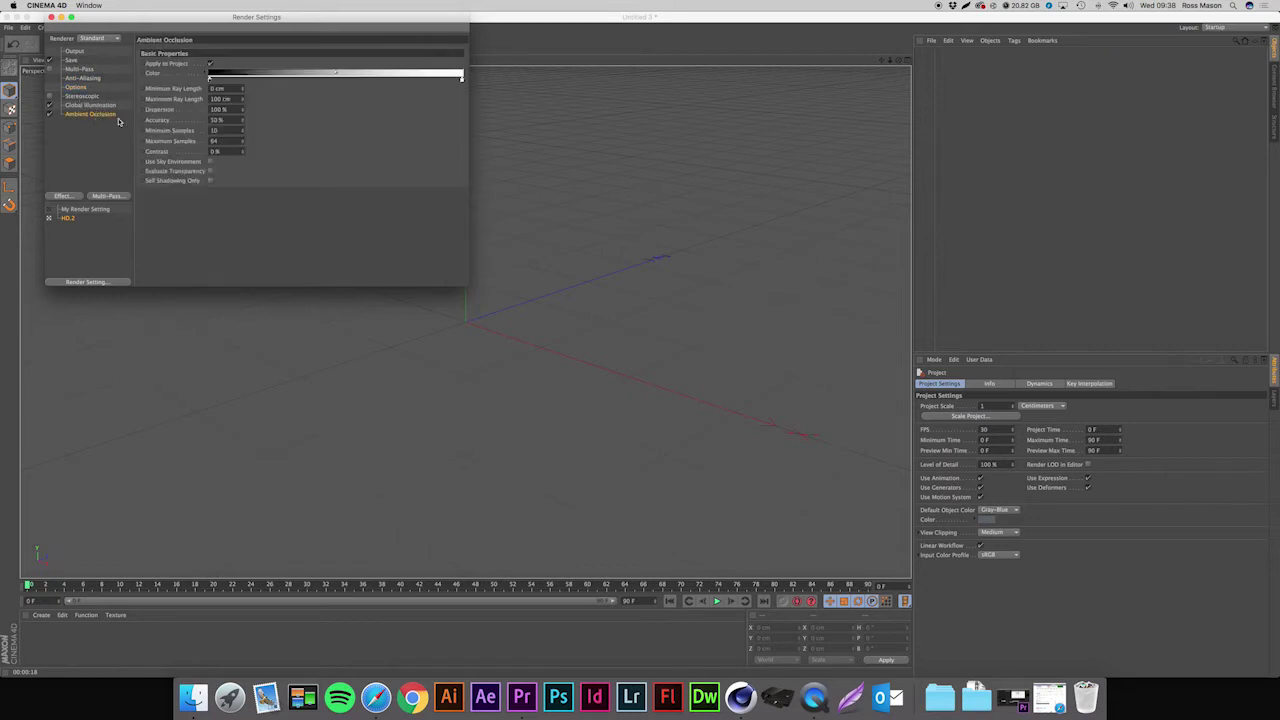
left_click(97, 106)
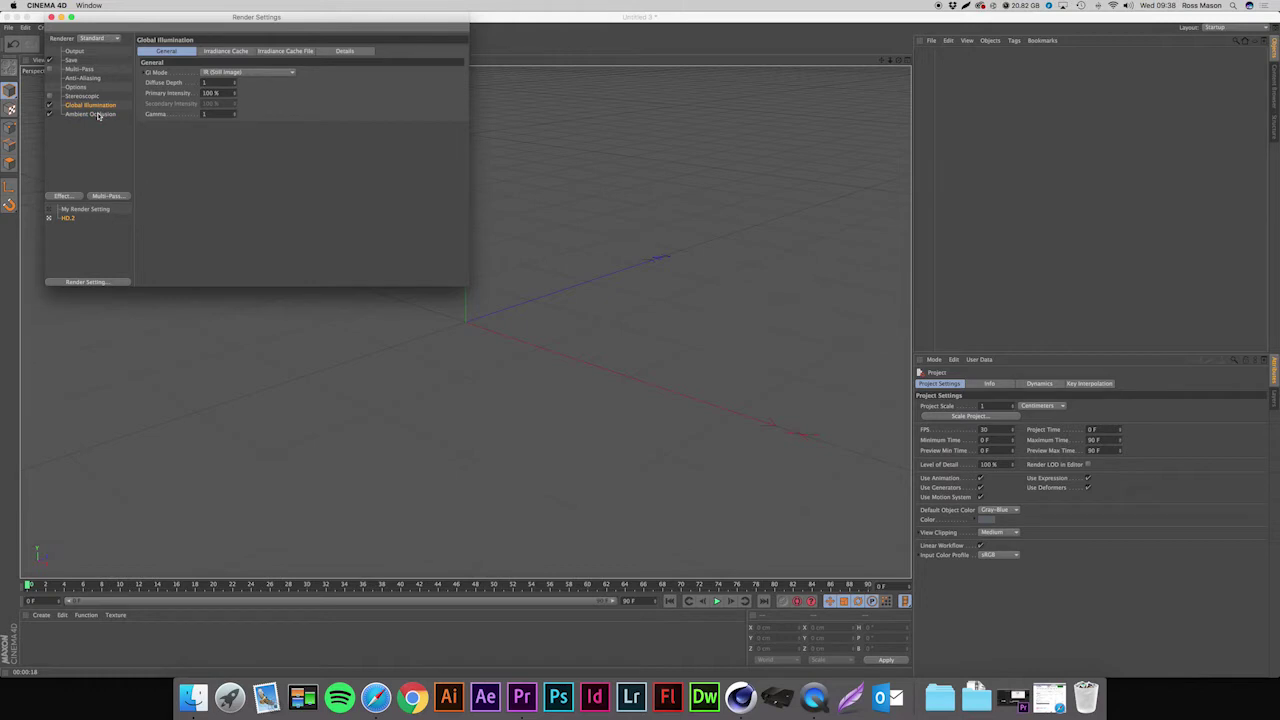
left_click(98, 116)
left_click(68, 198)
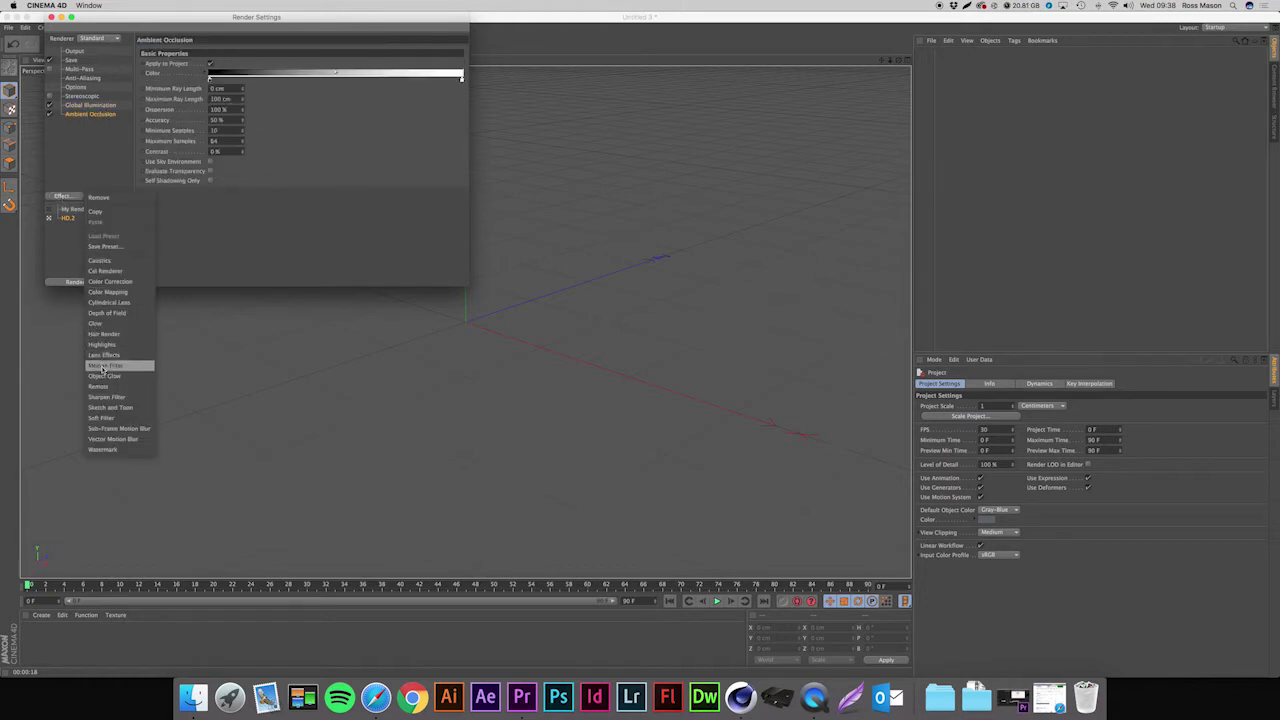
left_click(263, 240)
left_click(75, 45)
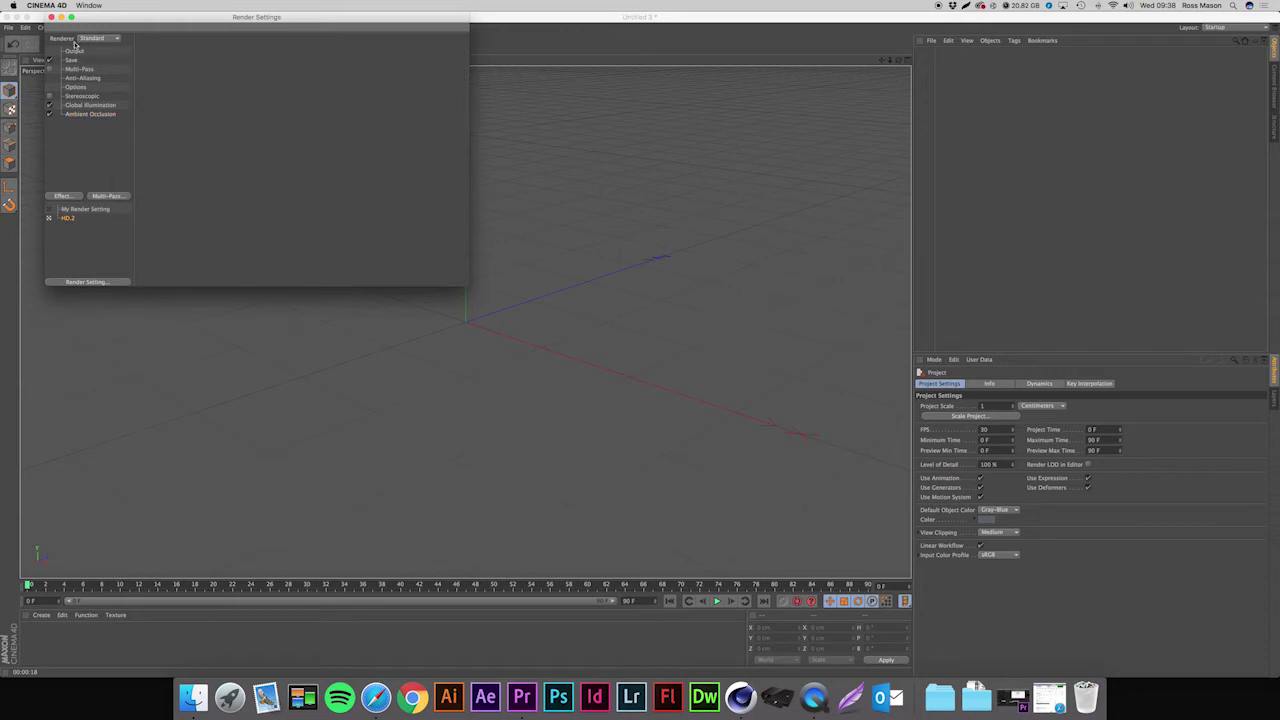
- Close Render Settings, tilt the Perspective view, and switch to the four-view layout
left_click(52, 18)
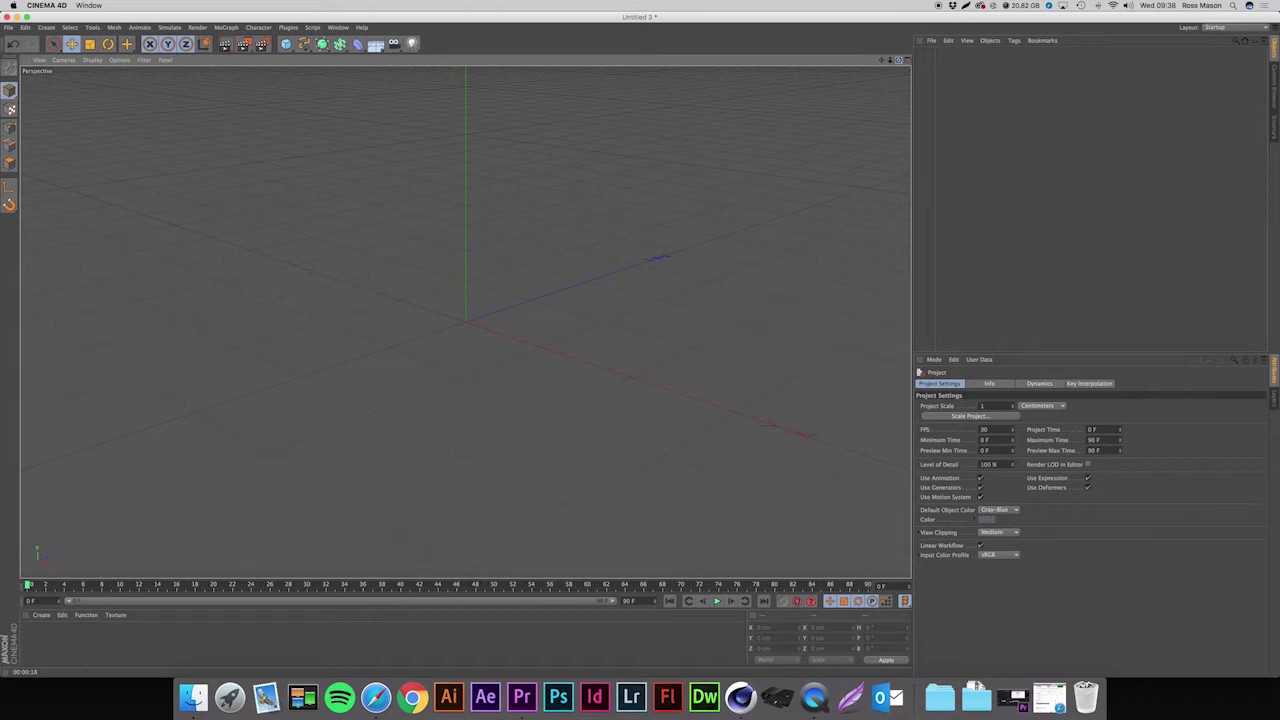
left_click_drag(898, 60, 870, 70)
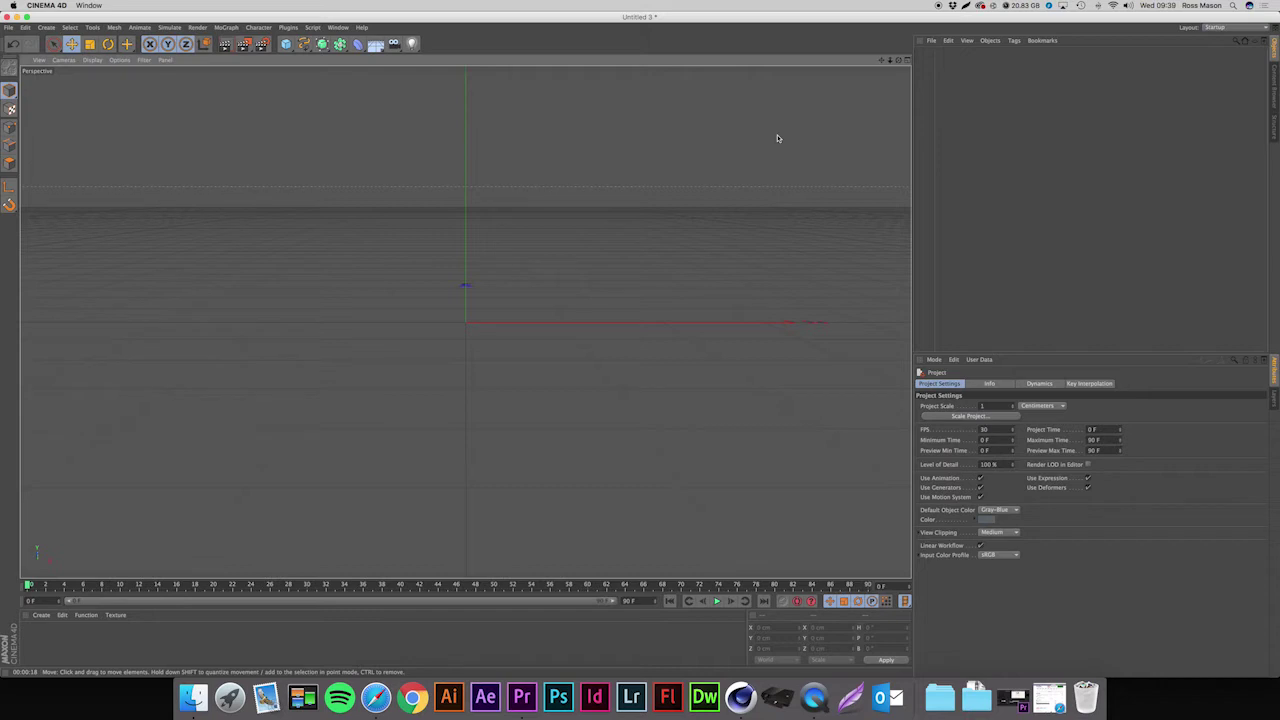
left_click(908, 61)
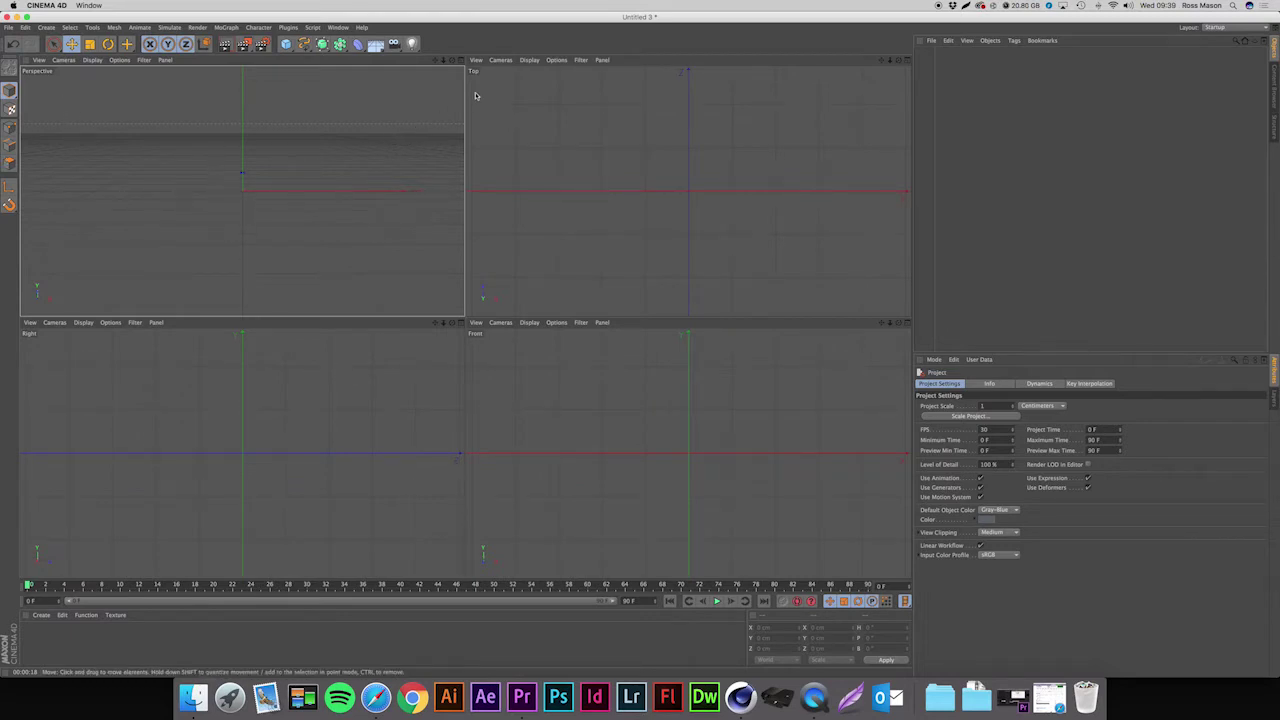
- Make the Right view active and pick the Linear spline tool
left_click(479, 348)
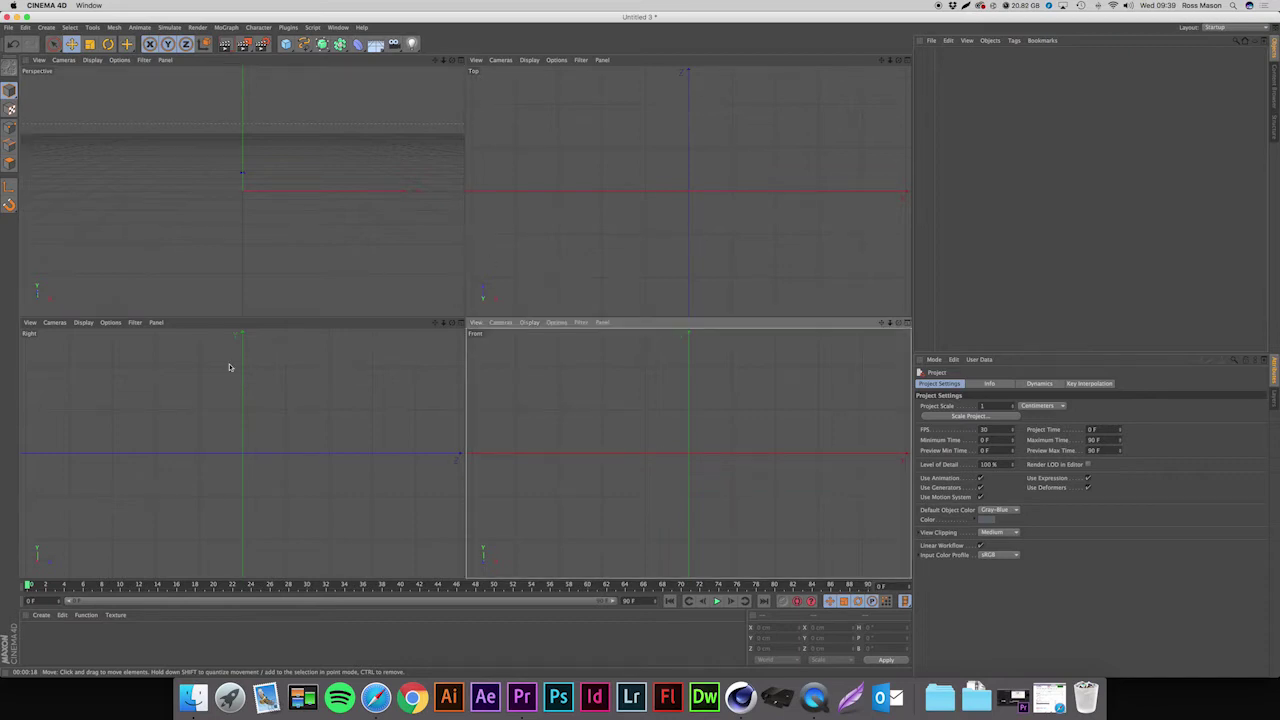
left_click(281, 419)
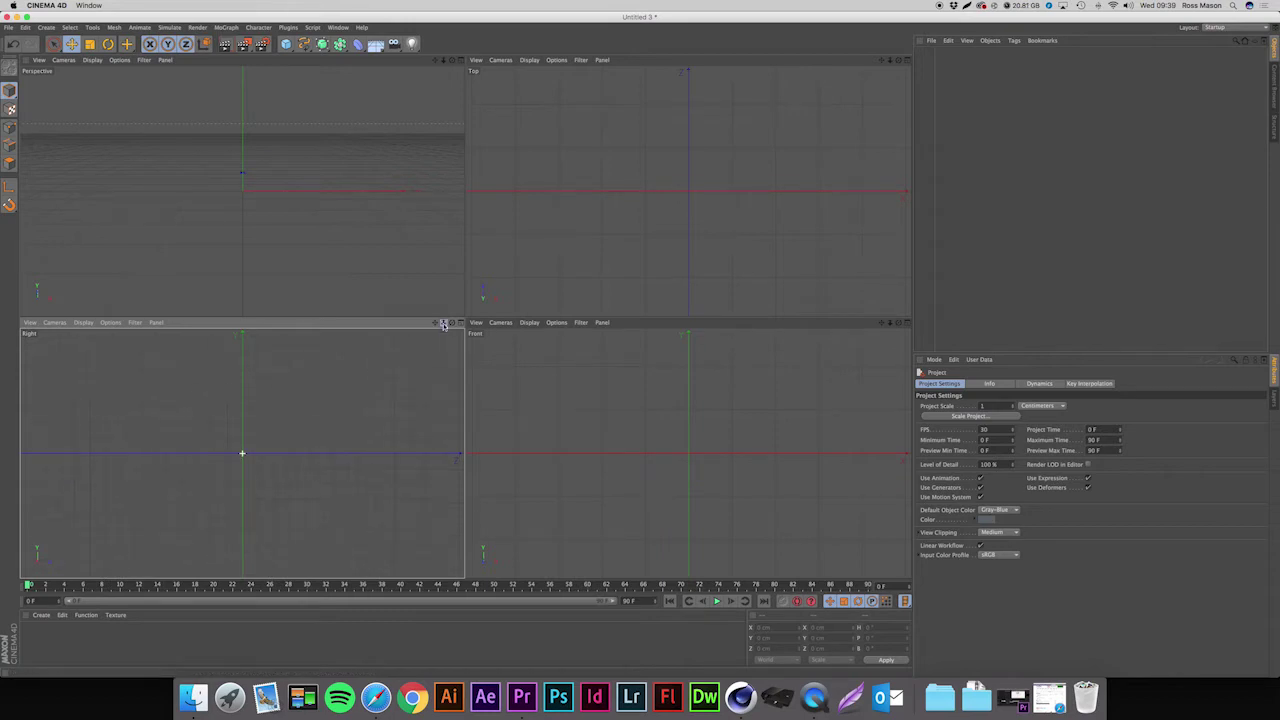
left_click(305, 48)
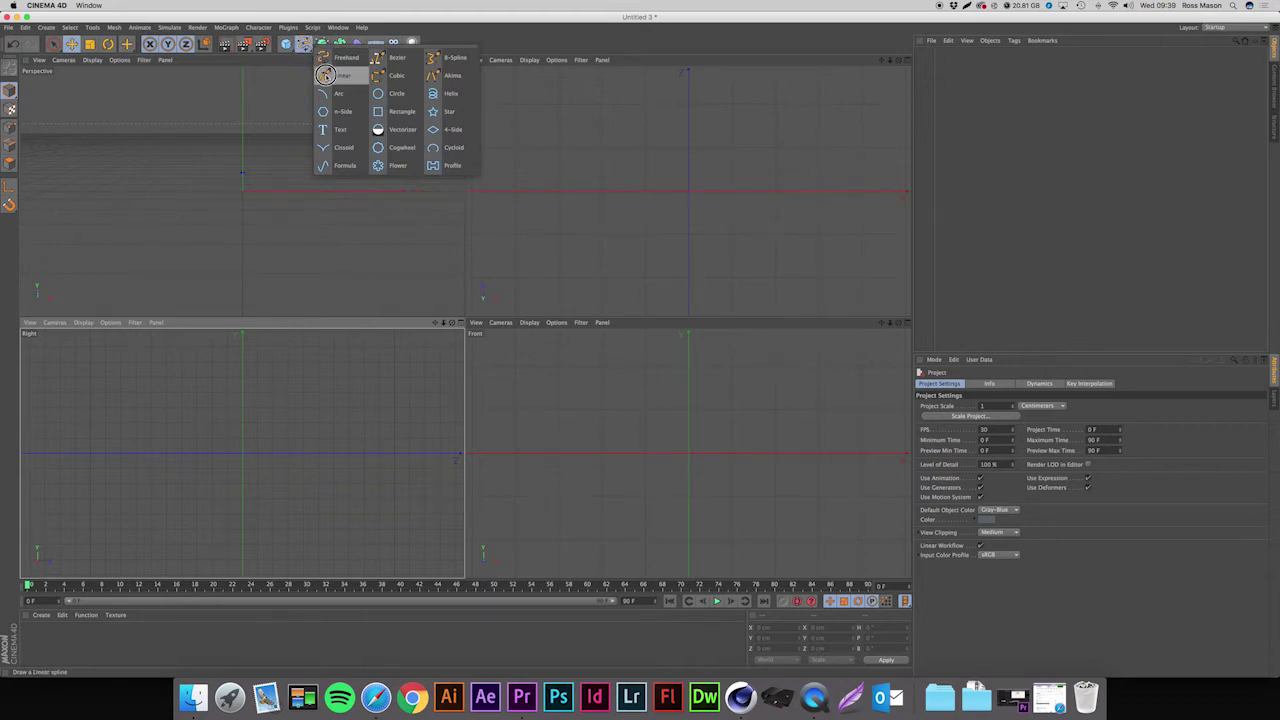
left_click(326, 76)
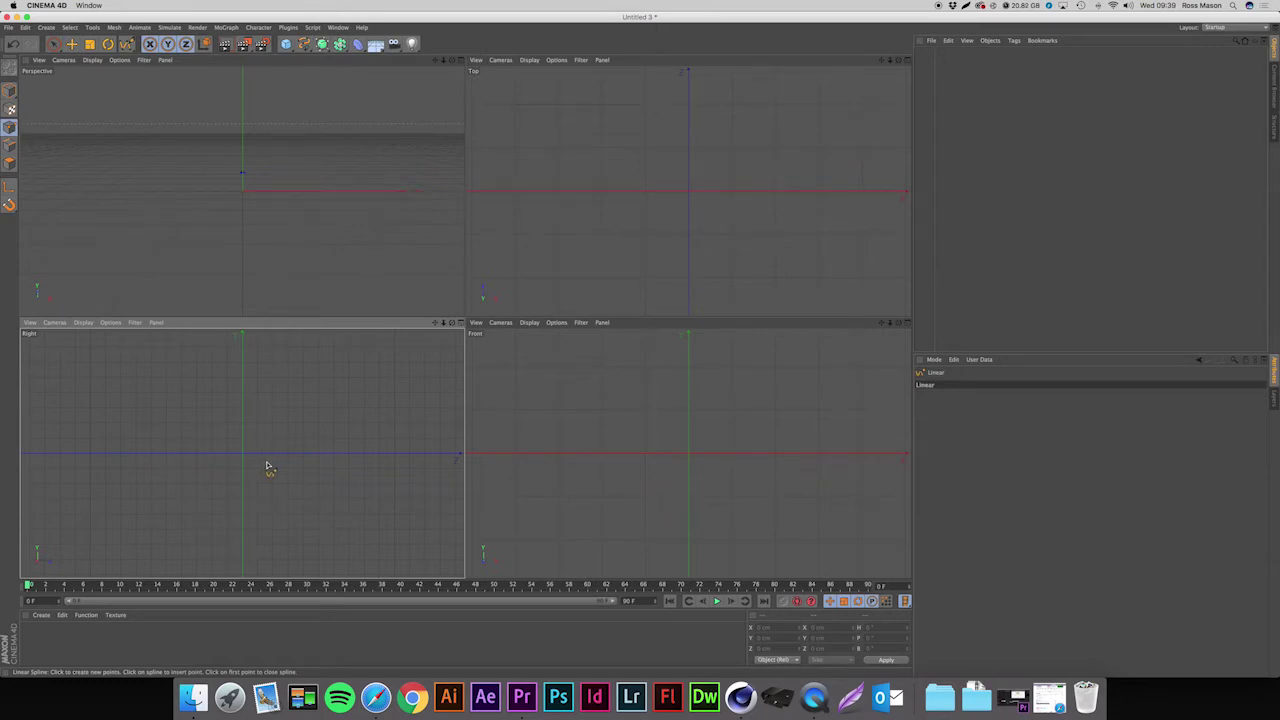
- Draw an L-shaped linear spline in the Right view and insert extra points on both segments
left_click(244, 365)
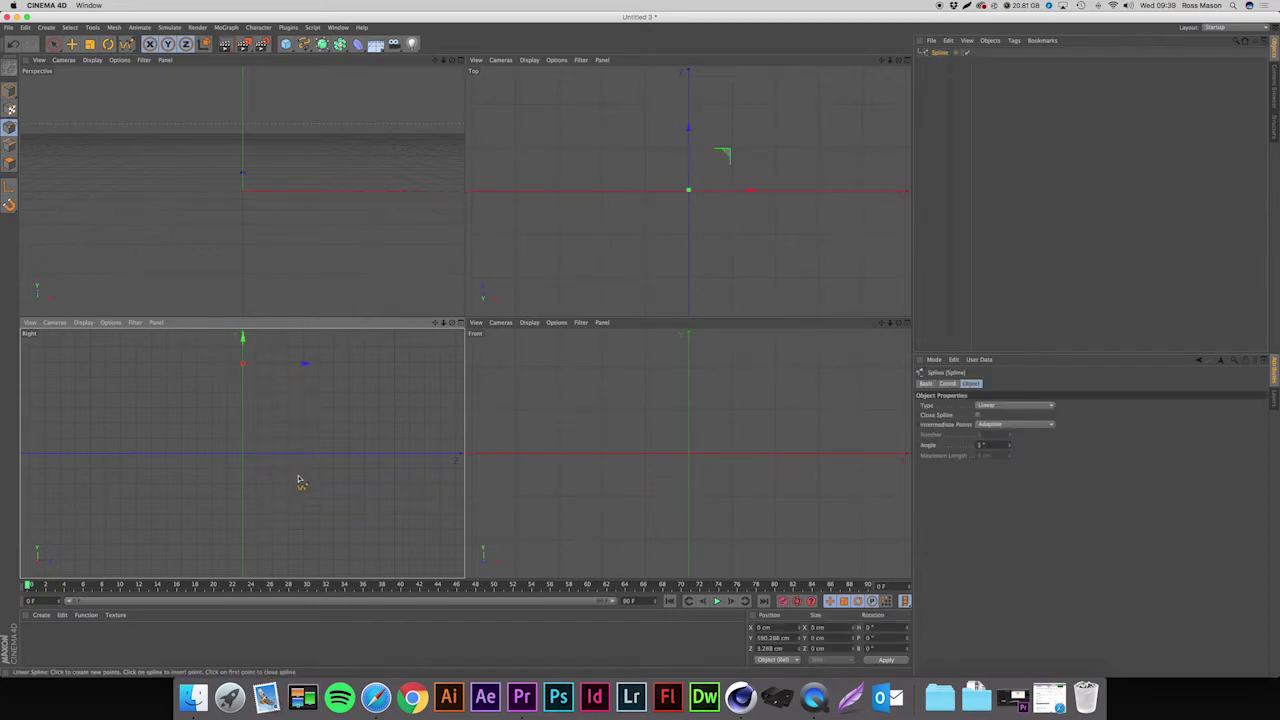
left_click(243, 456)
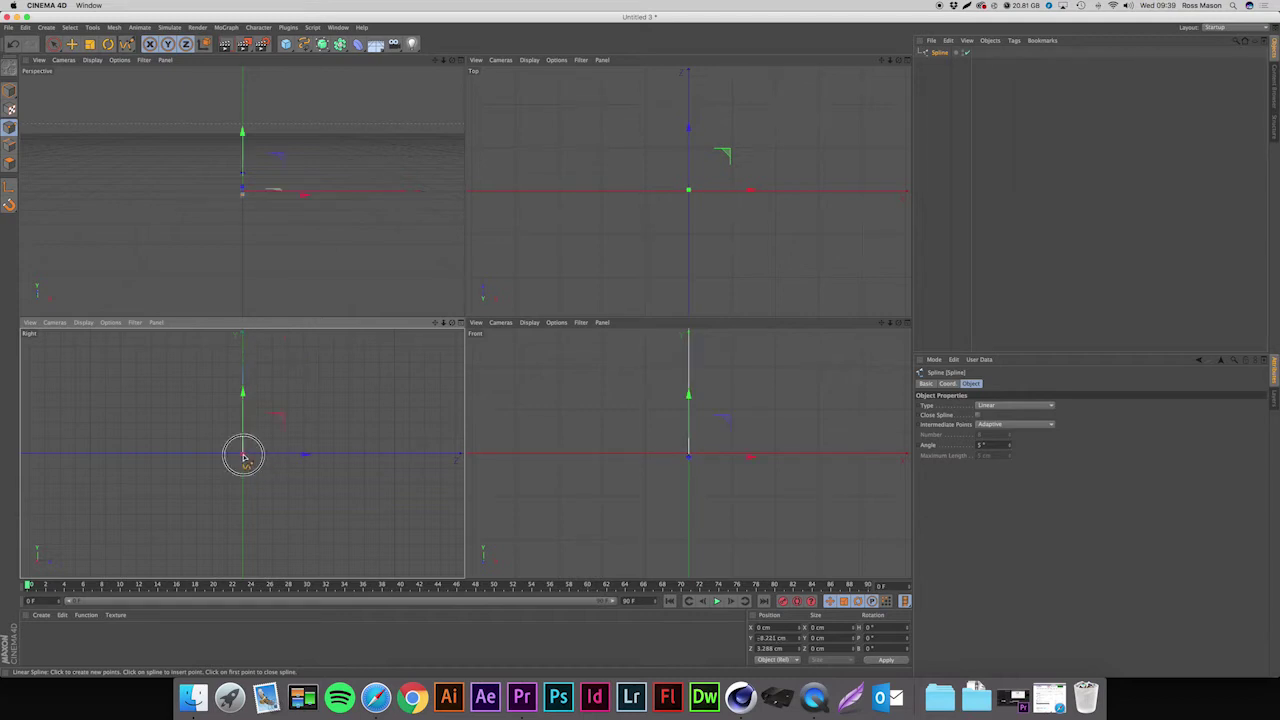
left_click(394, 457)
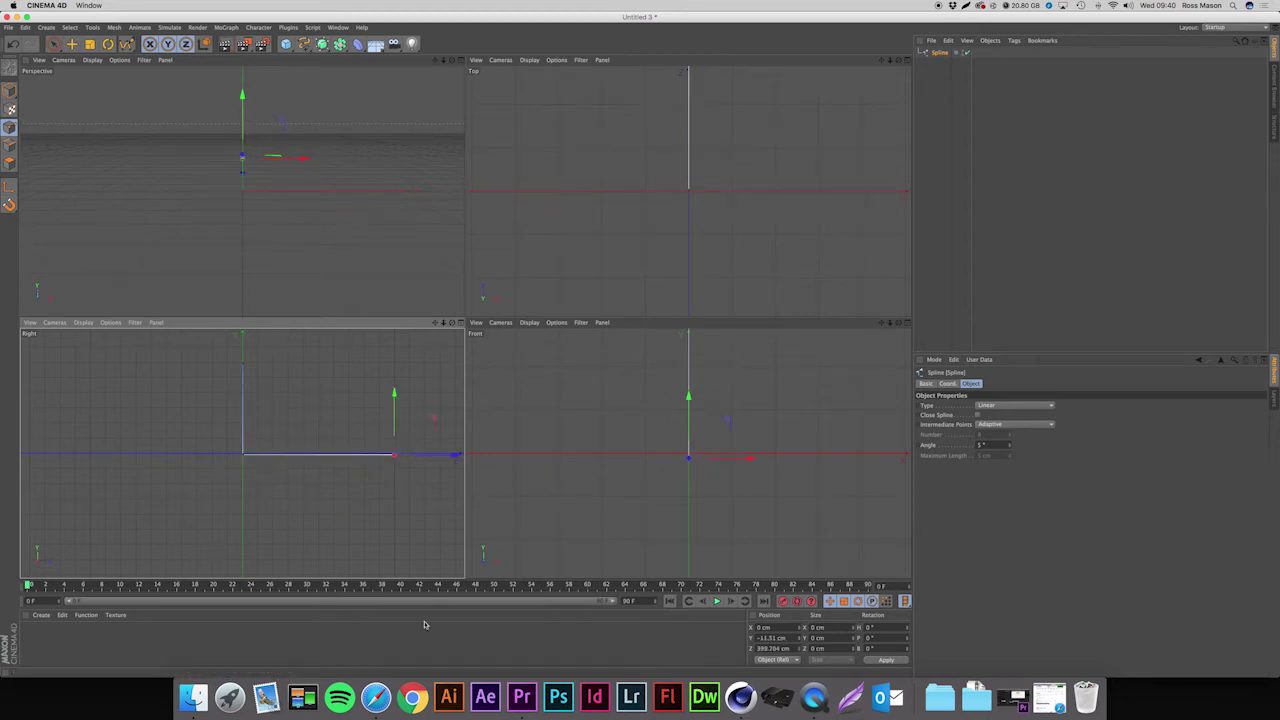
right_click(305, 462)
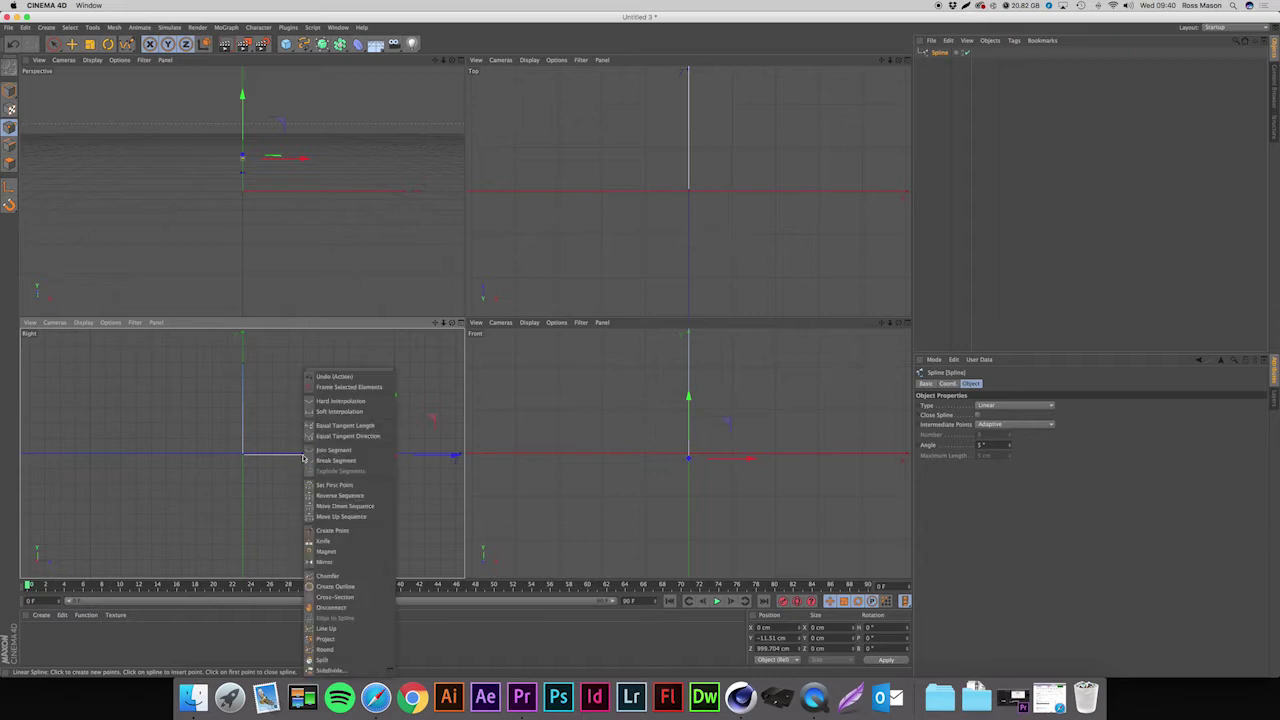
left_click(363, 532)
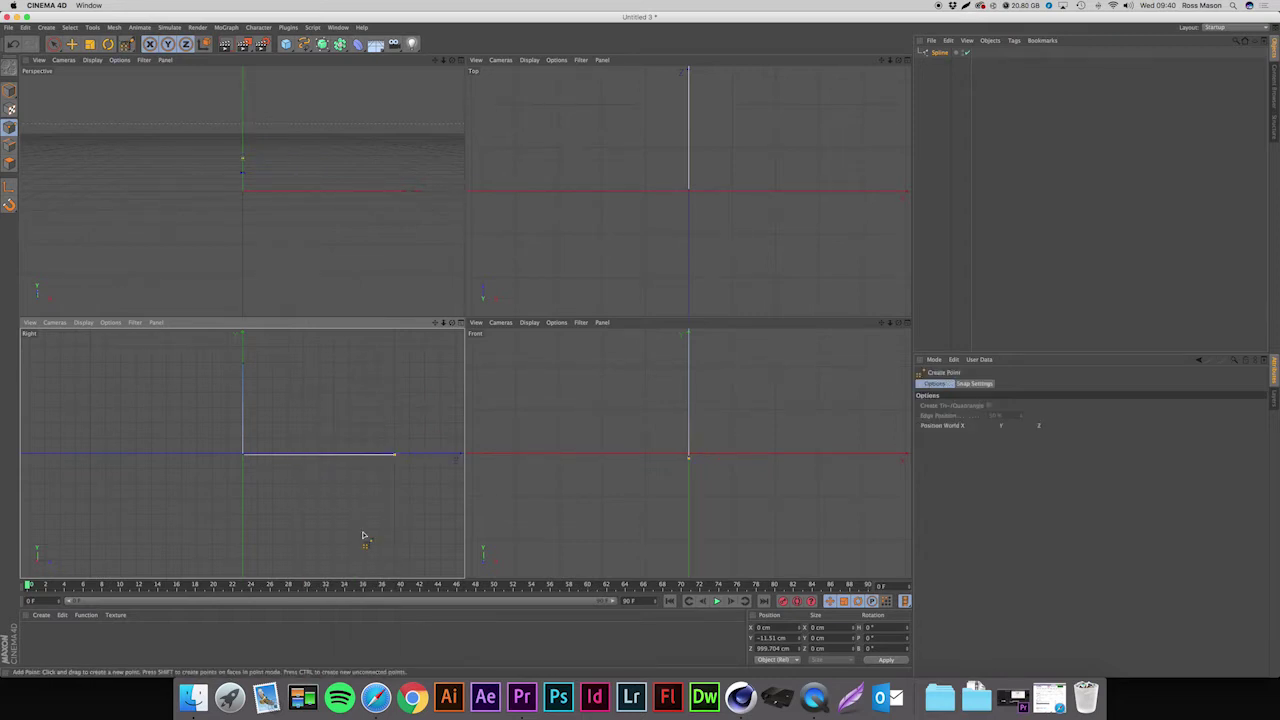
left_click(273, 459)
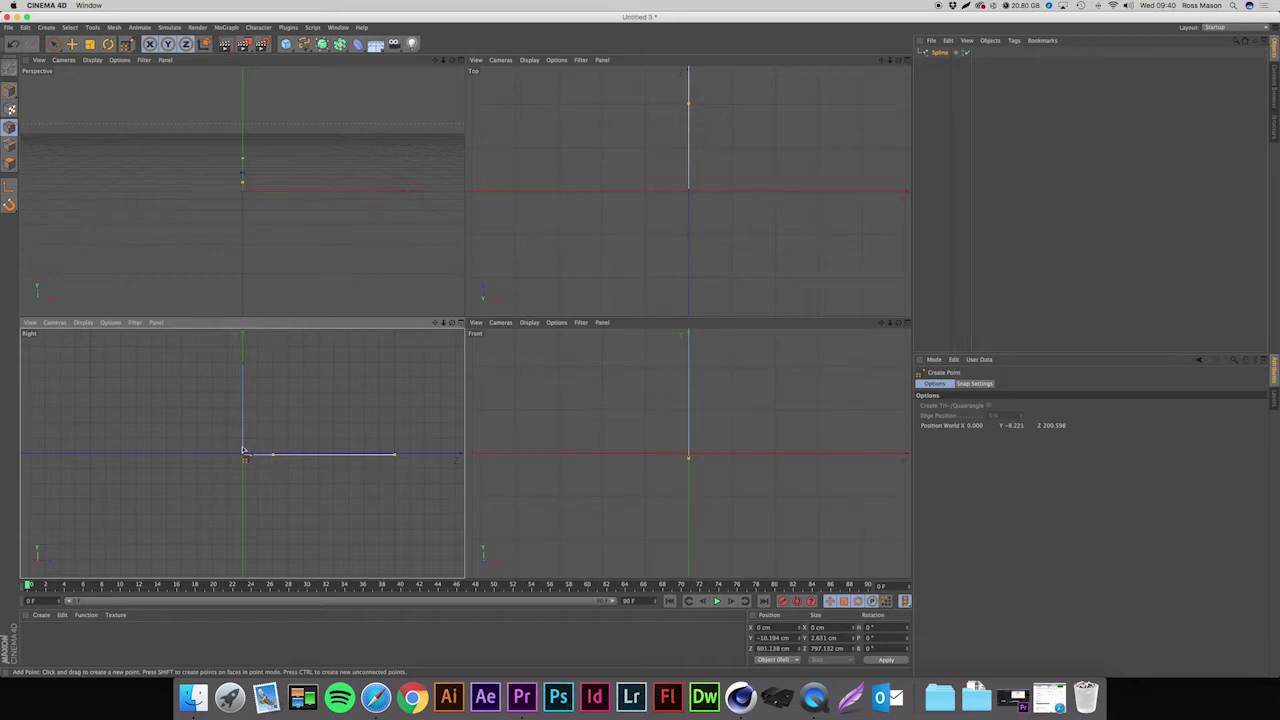
left_click(243, 427)
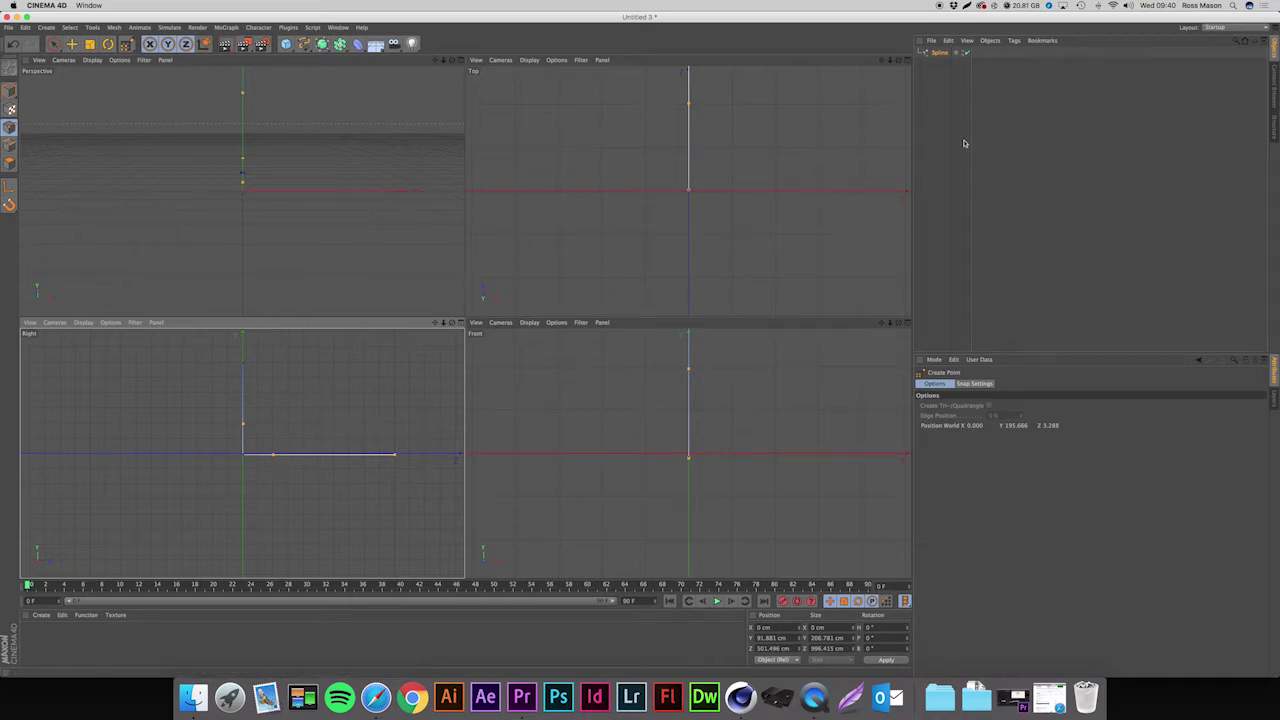
- Set the spline's Type to B-Spline and return to Model mode
left_click(940, 53)
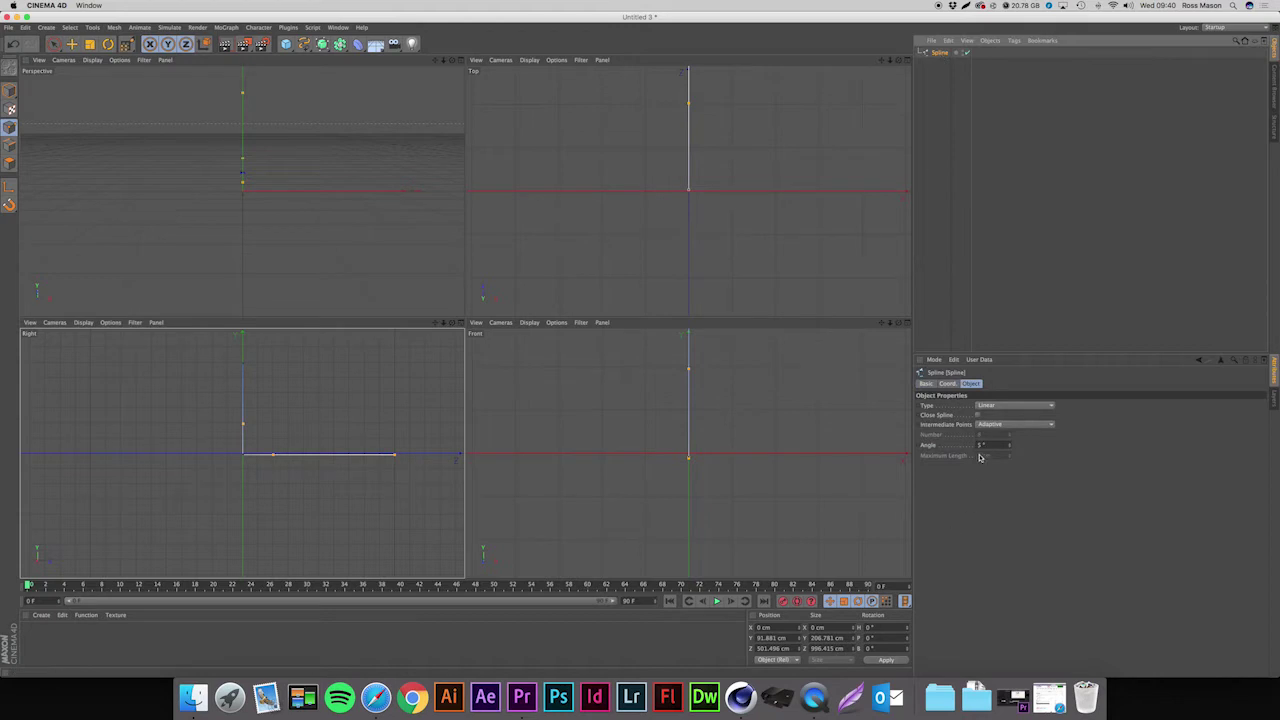
left_click(995, 410)
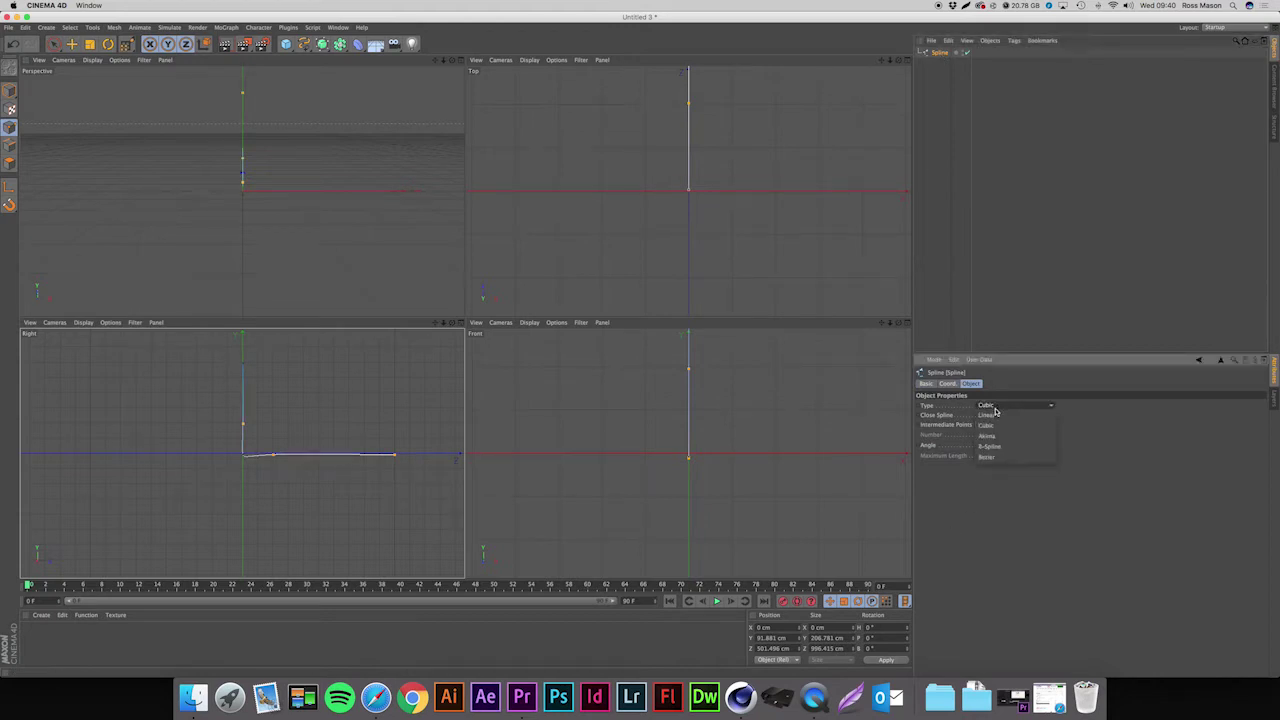
left_click(989, 446)
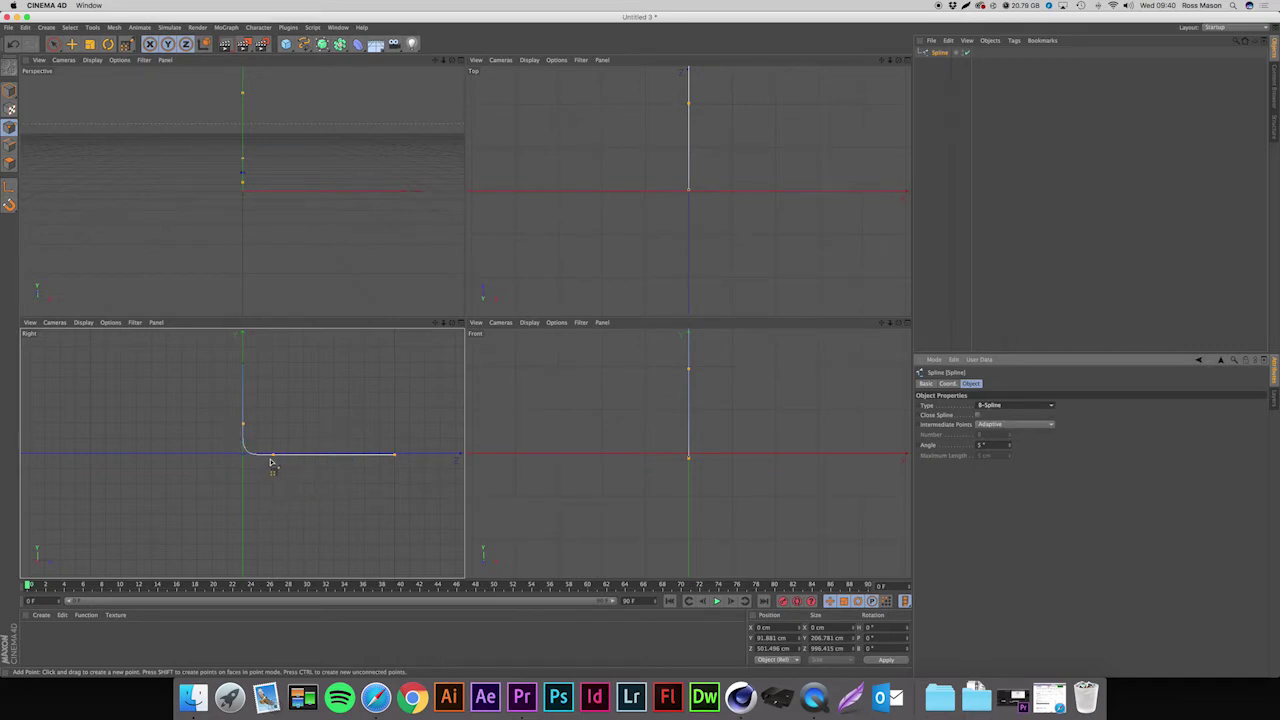
left_click(9, 90)
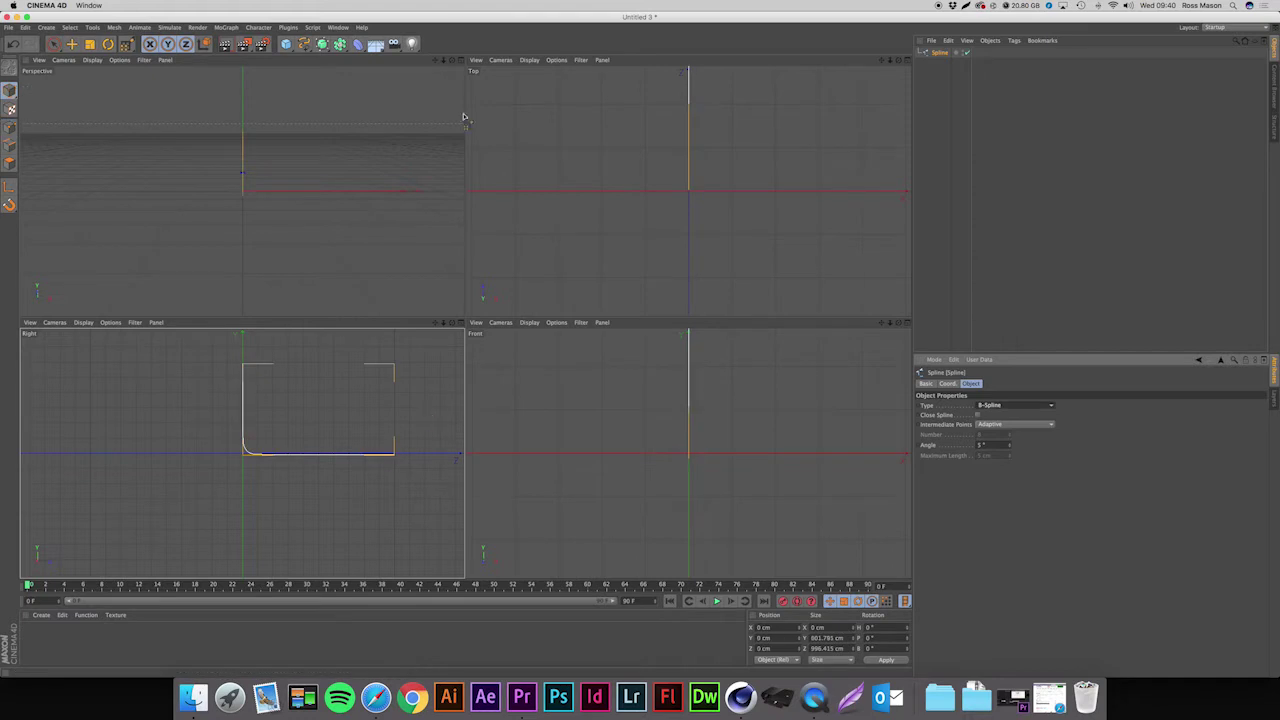
- Maximize the Perspective view to full size and orbit around the spline
middle_click(295, 107)
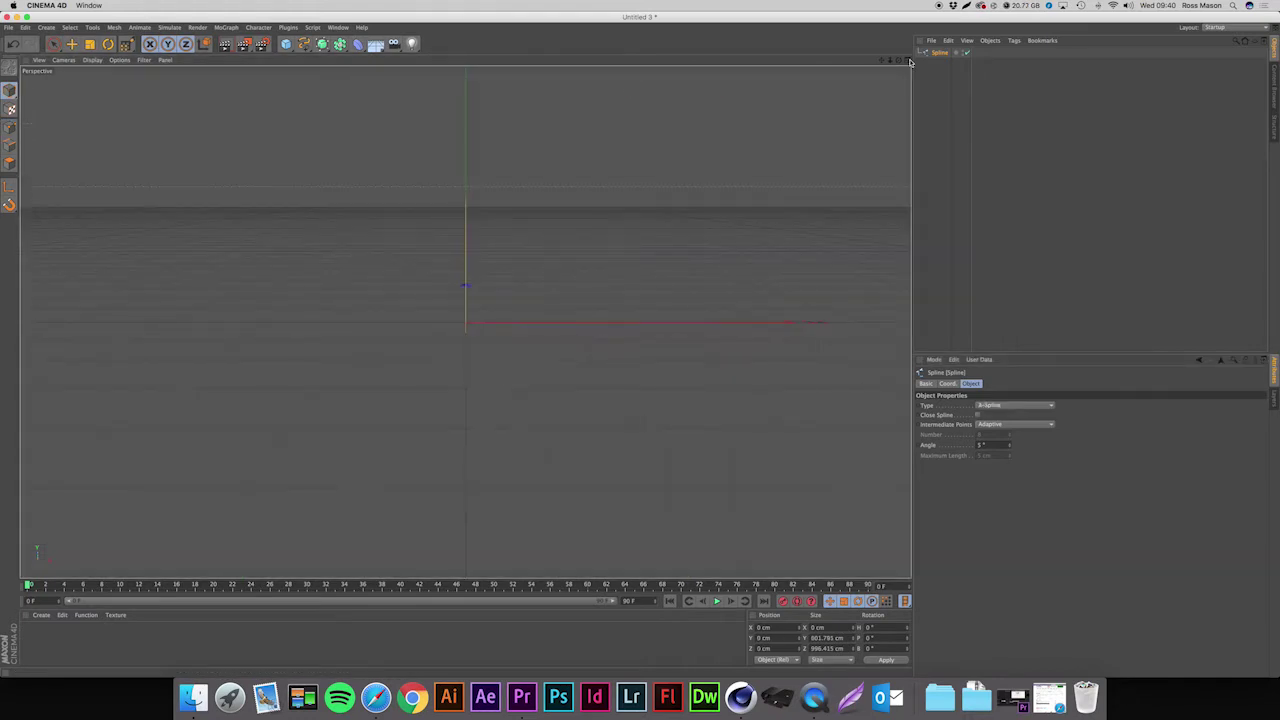
middle_click(295, 107)
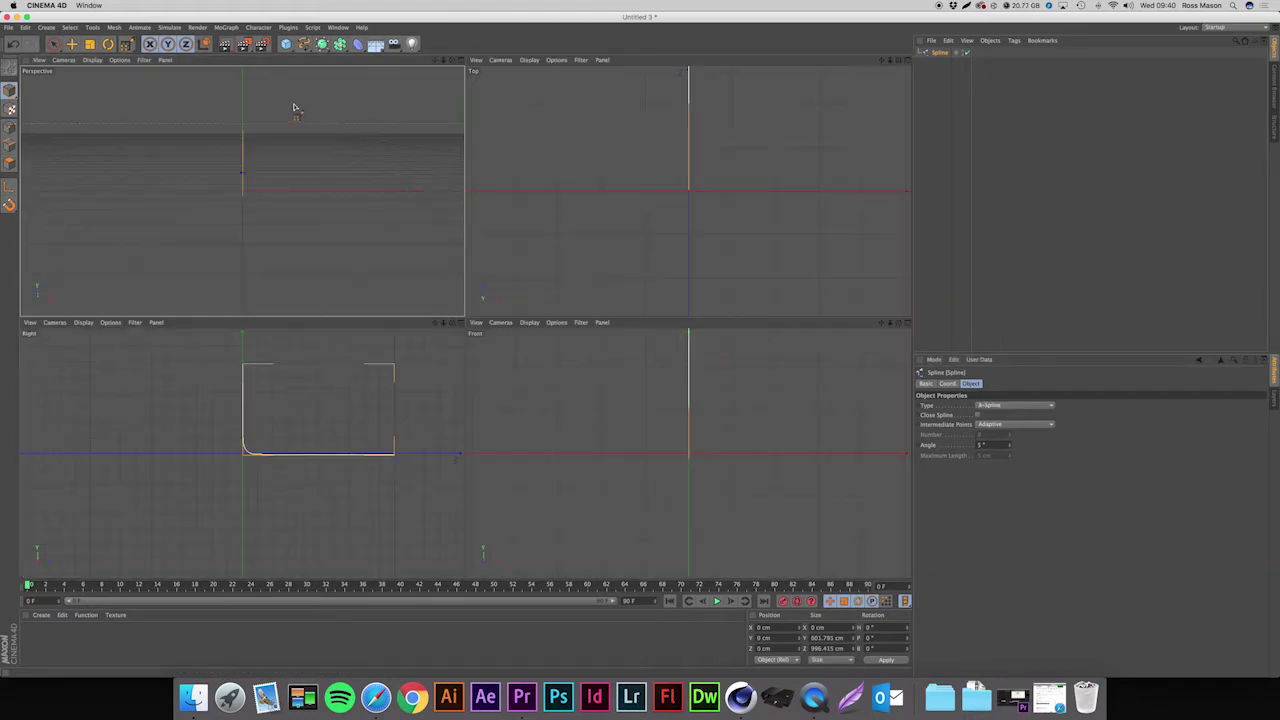
left_click(461, 62)
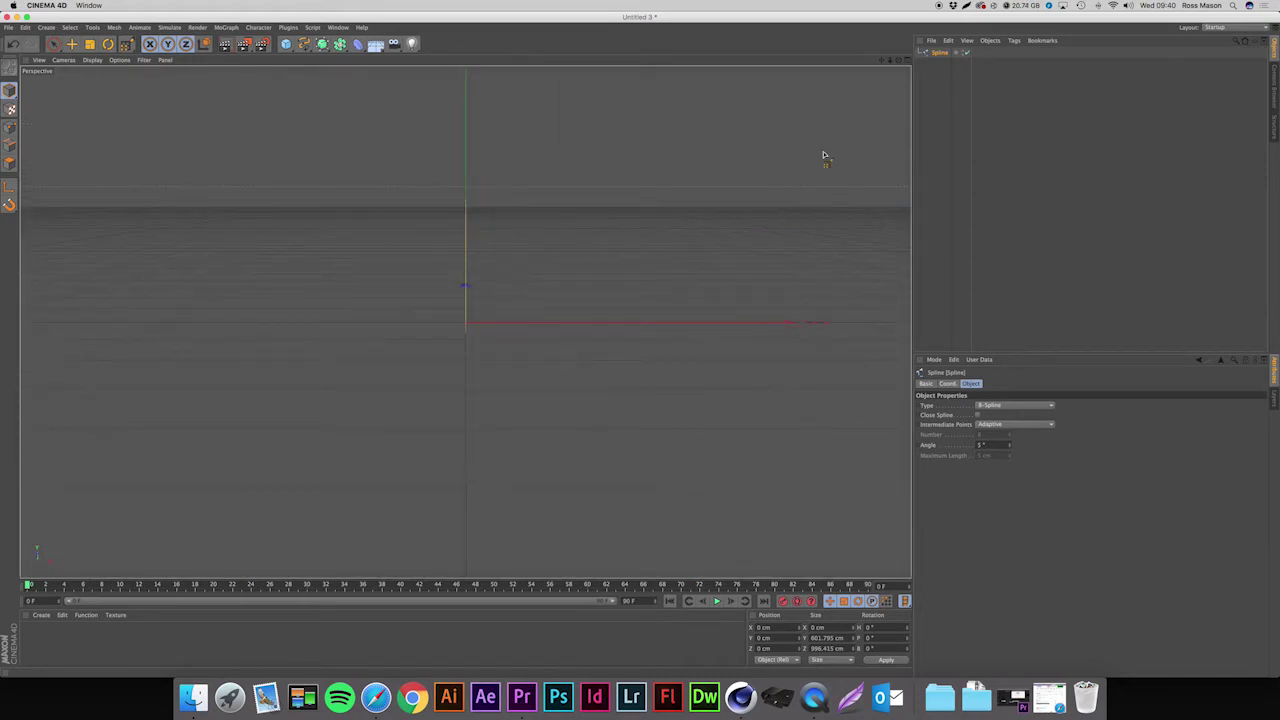
left_click_drag(890, 66, 722, 96)
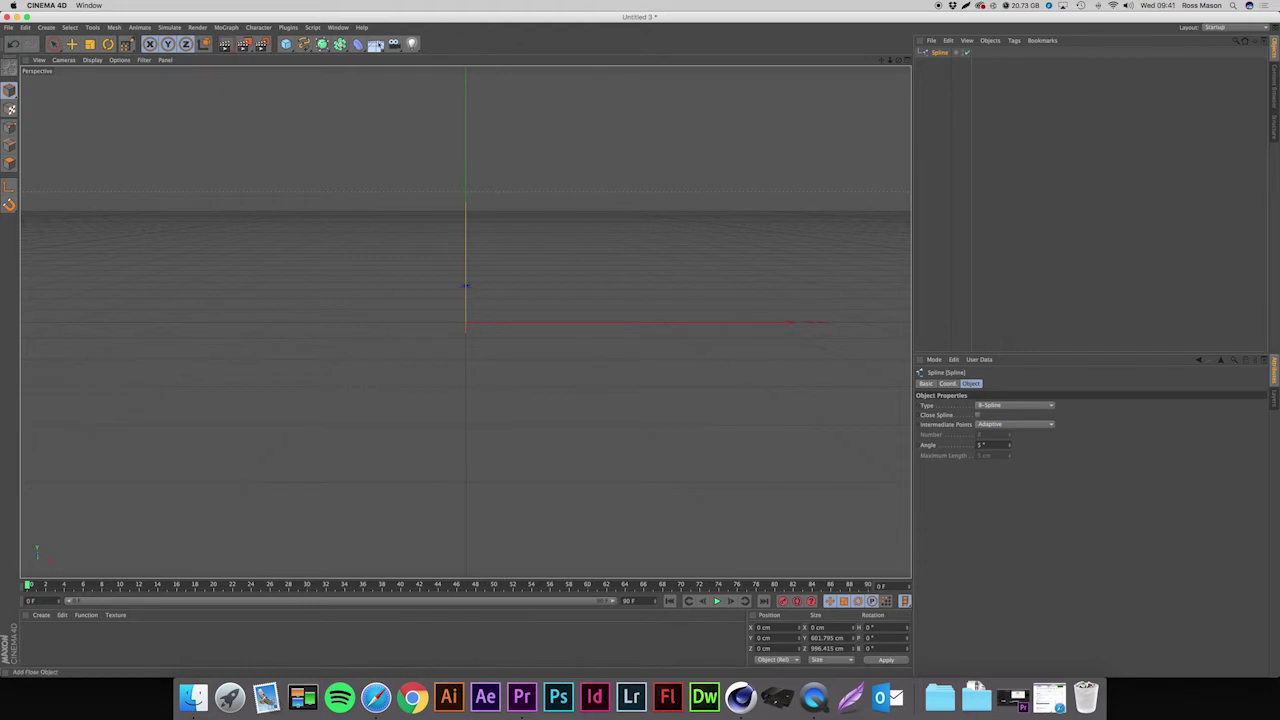
left_click(324, 45)
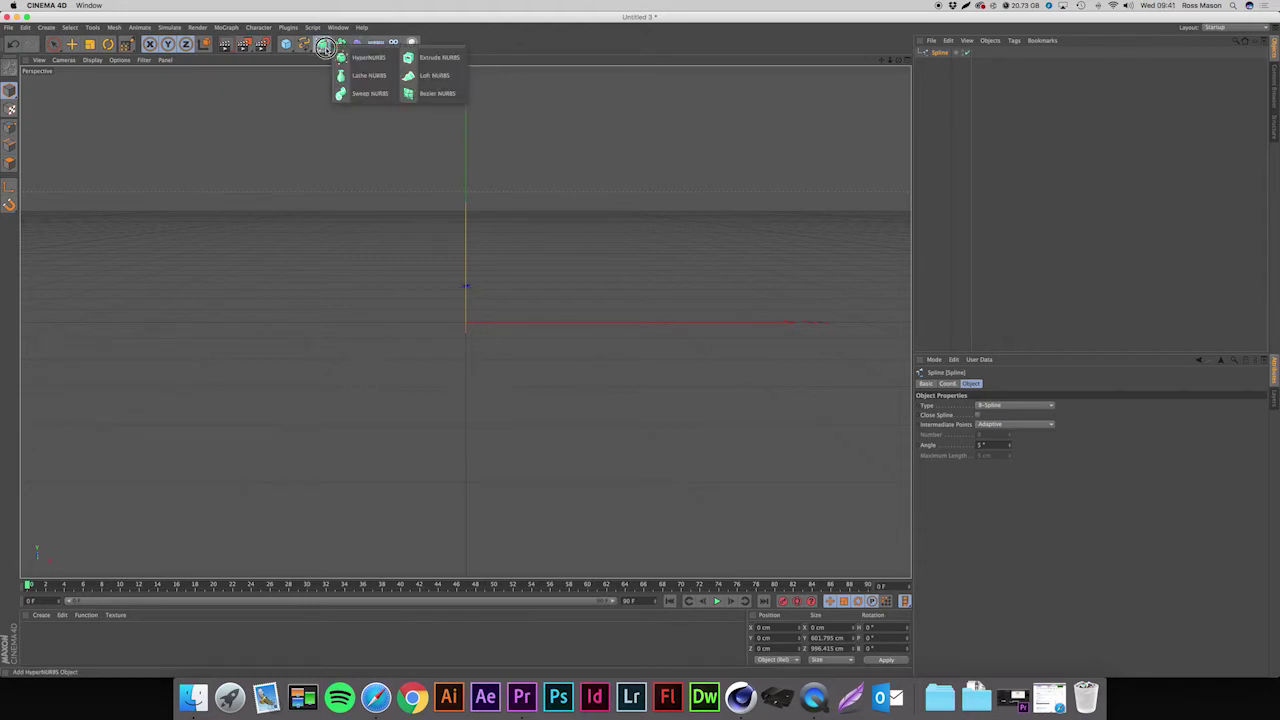
- Wrap the spline in an Extrude NURBS and set its extrusion length to about 482 cm
left_click(432, 57, "alt")
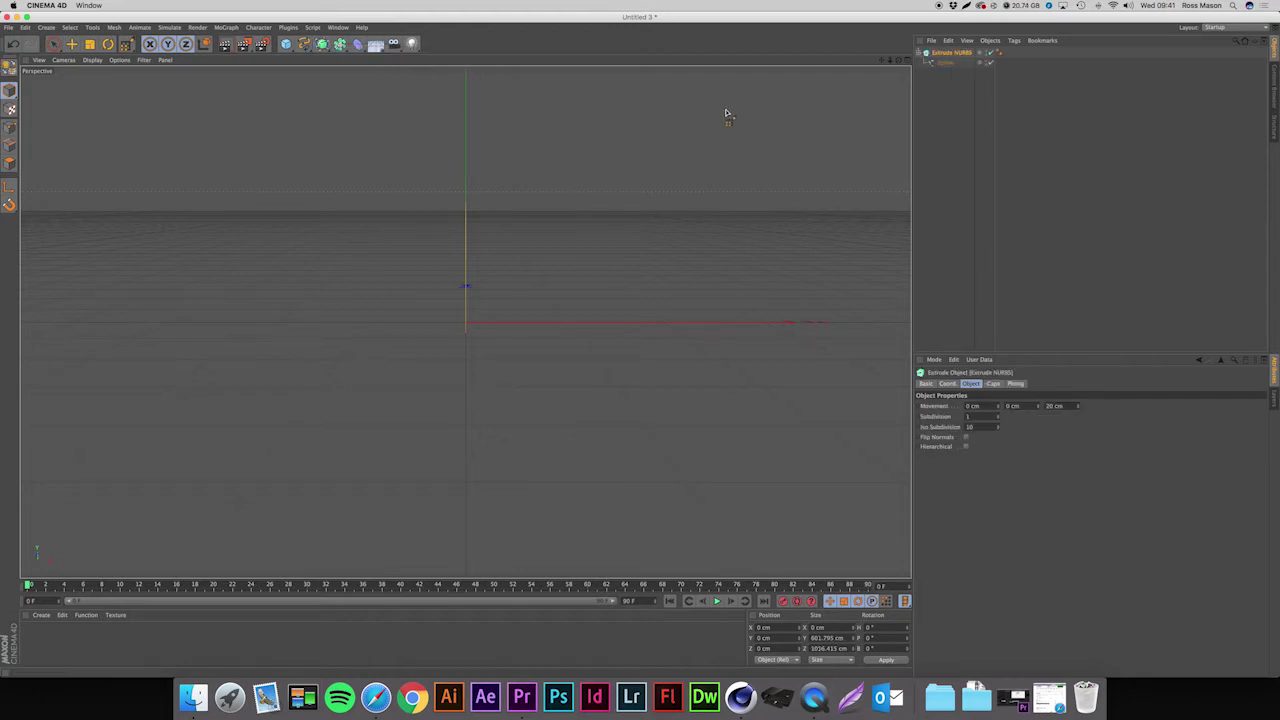
left_click(1010, 163)
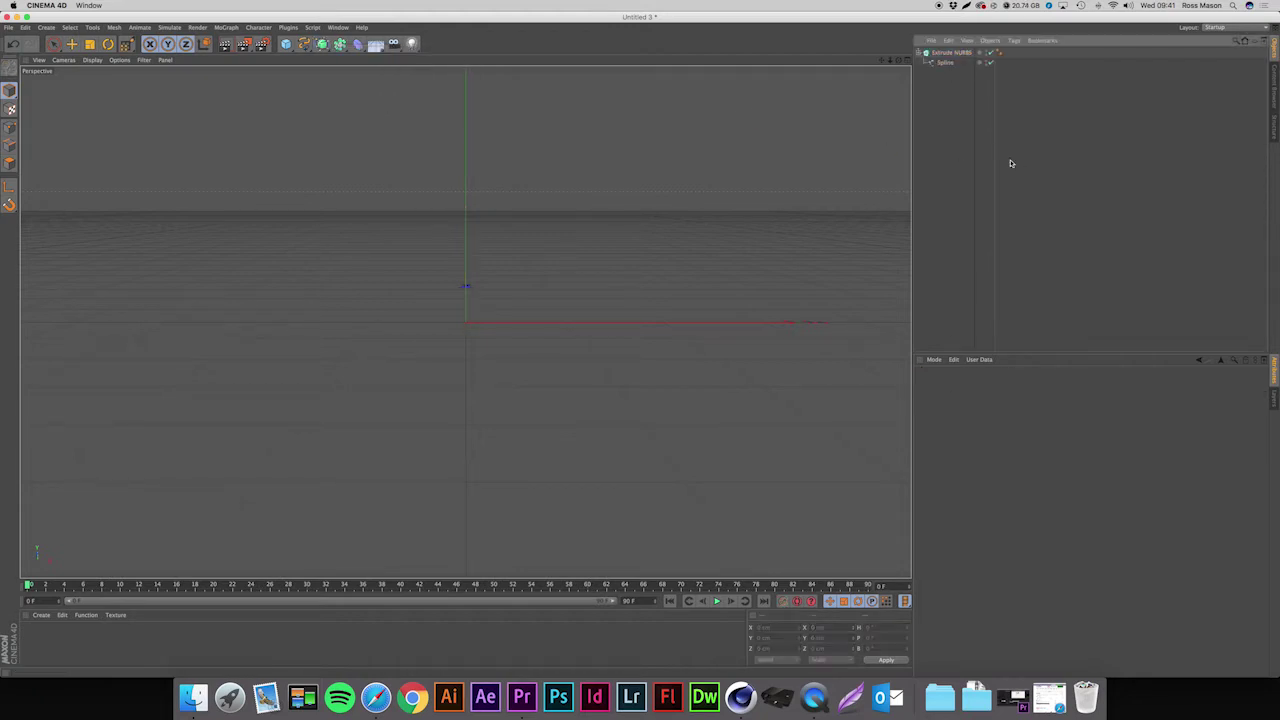
left_click(950, 52)
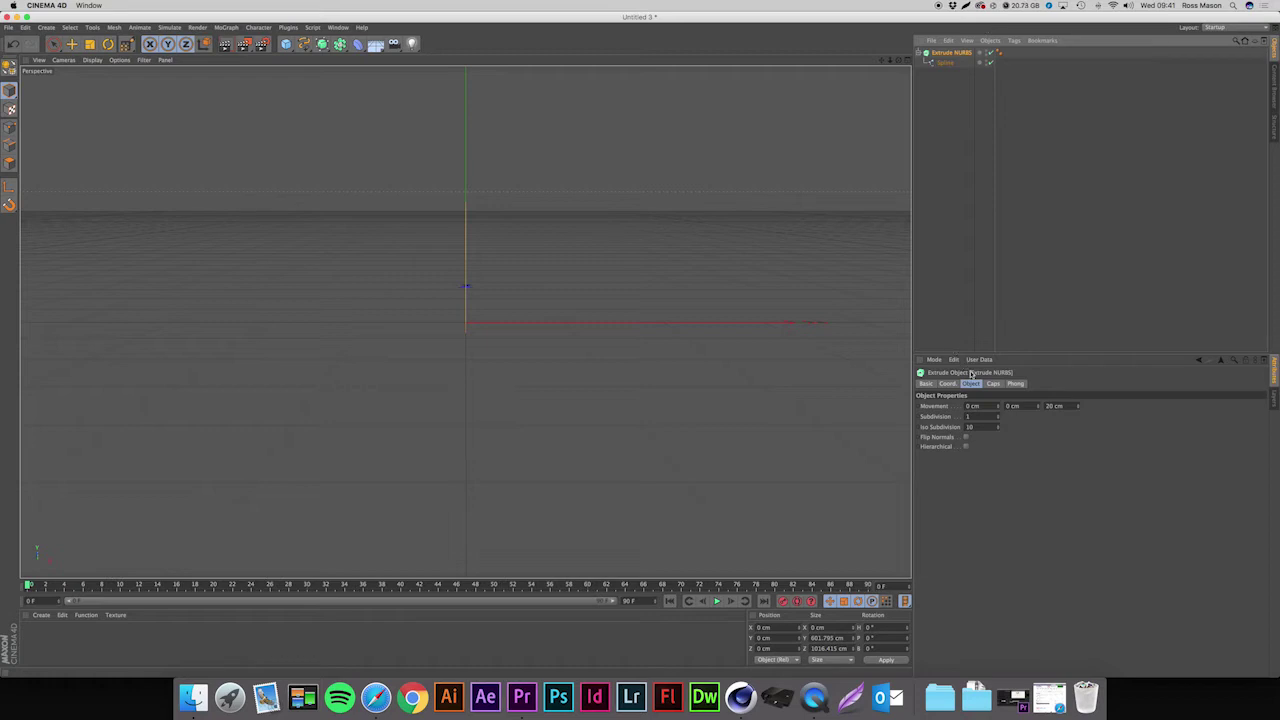
mouse_move(999, 408)
left_mouse_down()
mouse_move(1058, 408)
mouse_move(1001, 408)
left_mouse_up()
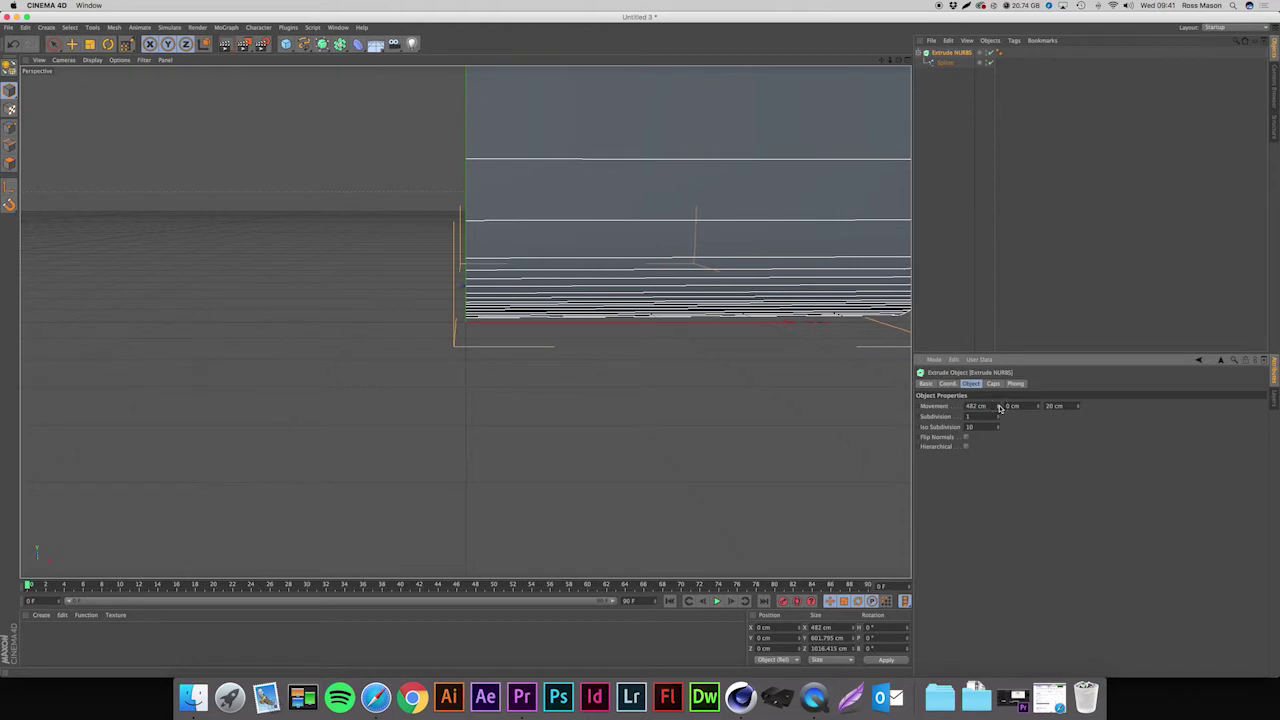
left_click_drag(562, 298, 465, 322, "alt")
left_click_drag(465, 322, 780, 295, "alt")
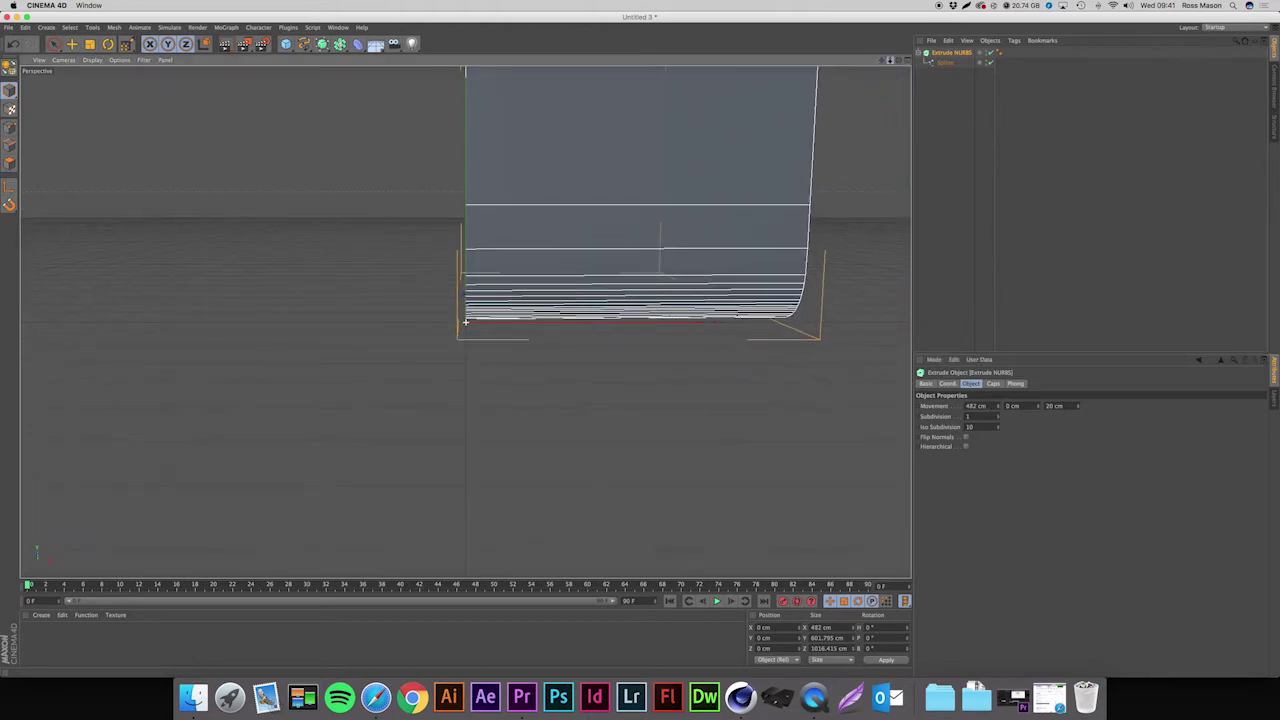
left_click(920, 53)
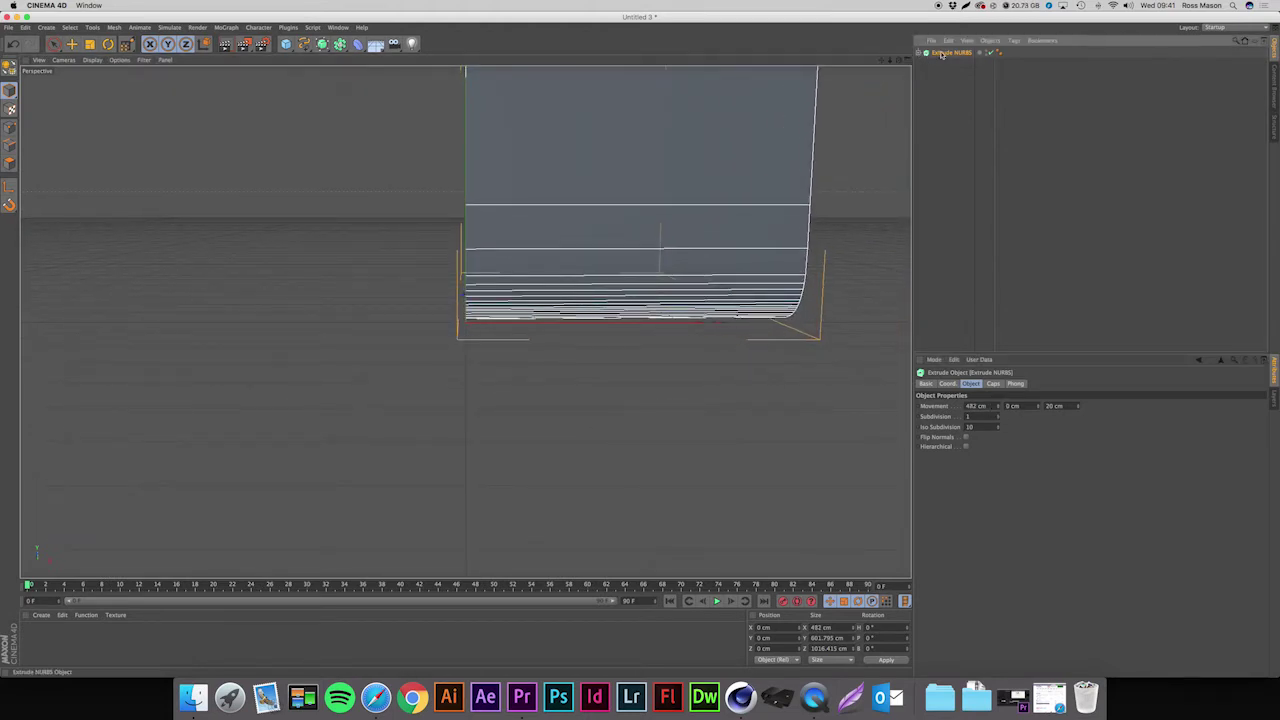
- Rotate the backdrop 180°, lengthen the extrusion further, and slide it along X
left_click(109, 45)
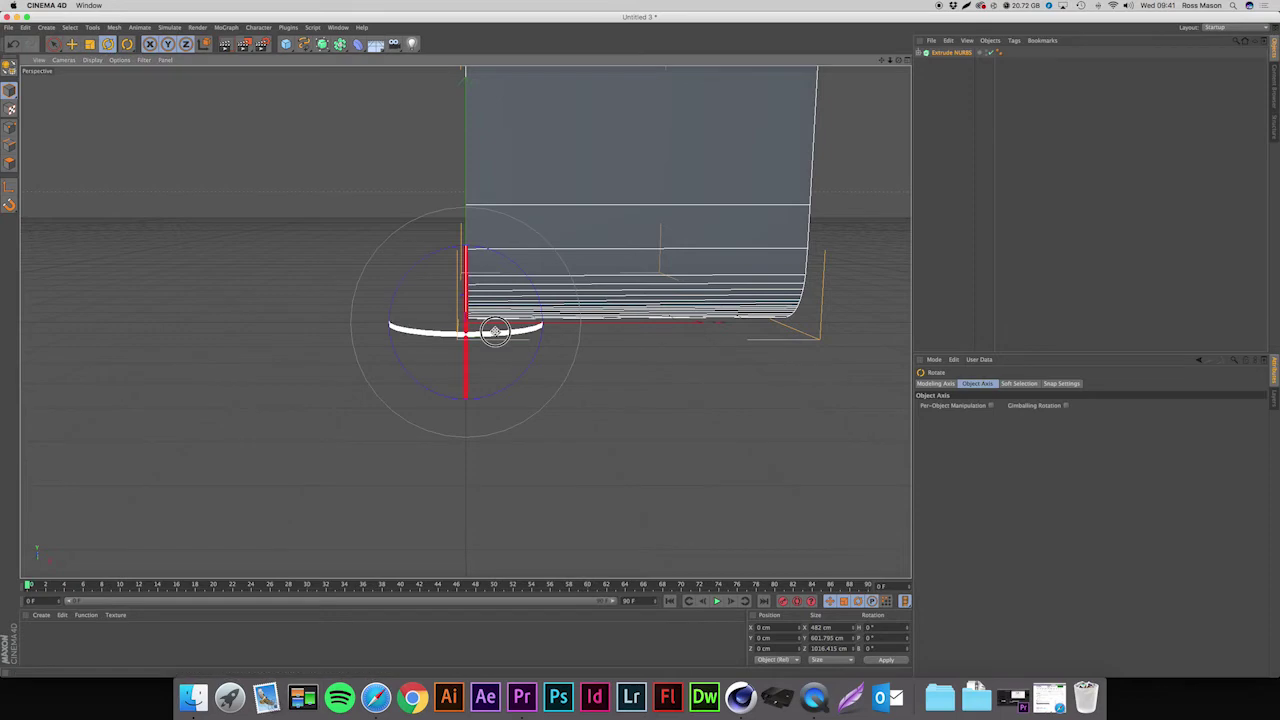
left_click_drag(488, 333, 270, 291)
left_click(926, 62)
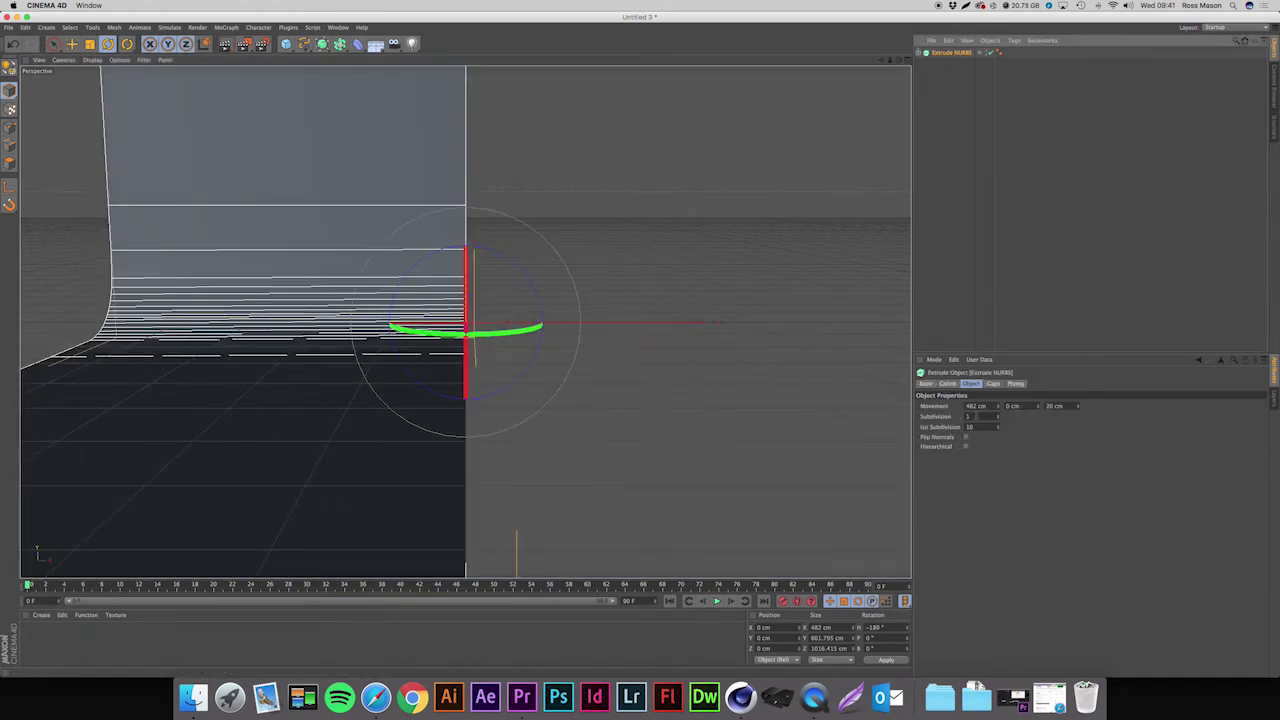
left_click_drag(1001, 408, 1060, 408)
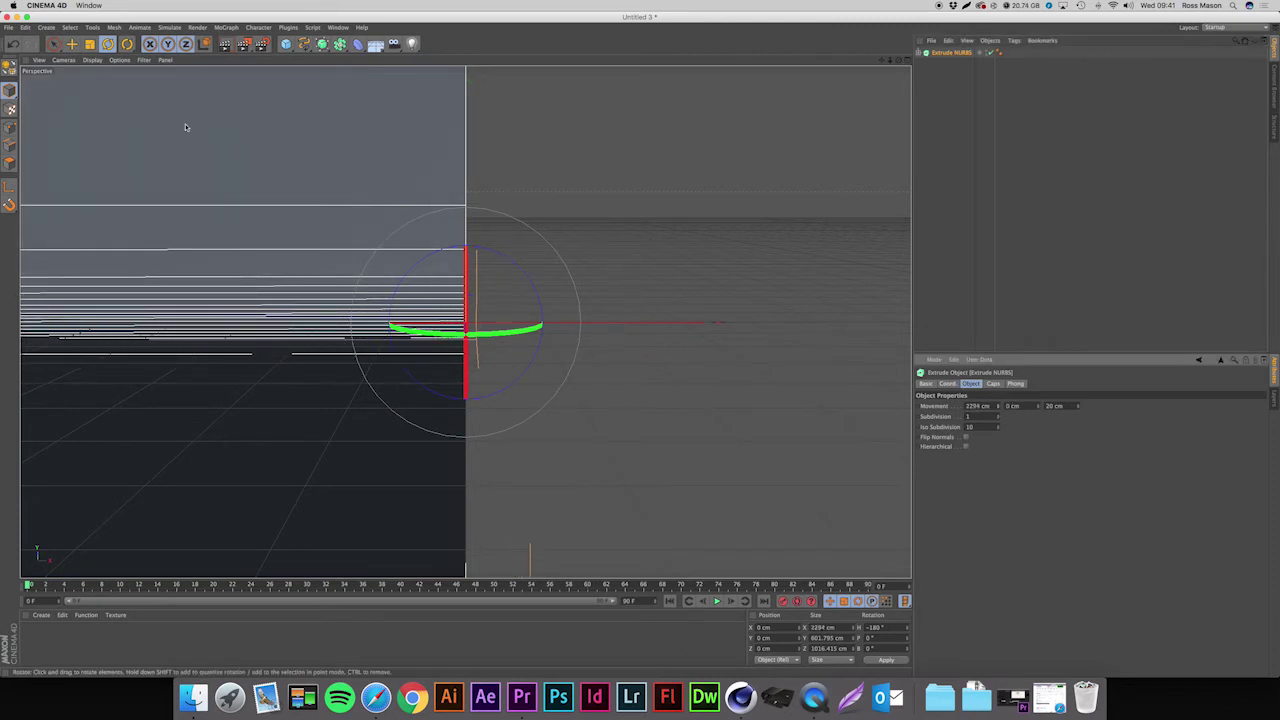
left_click(71, 44)
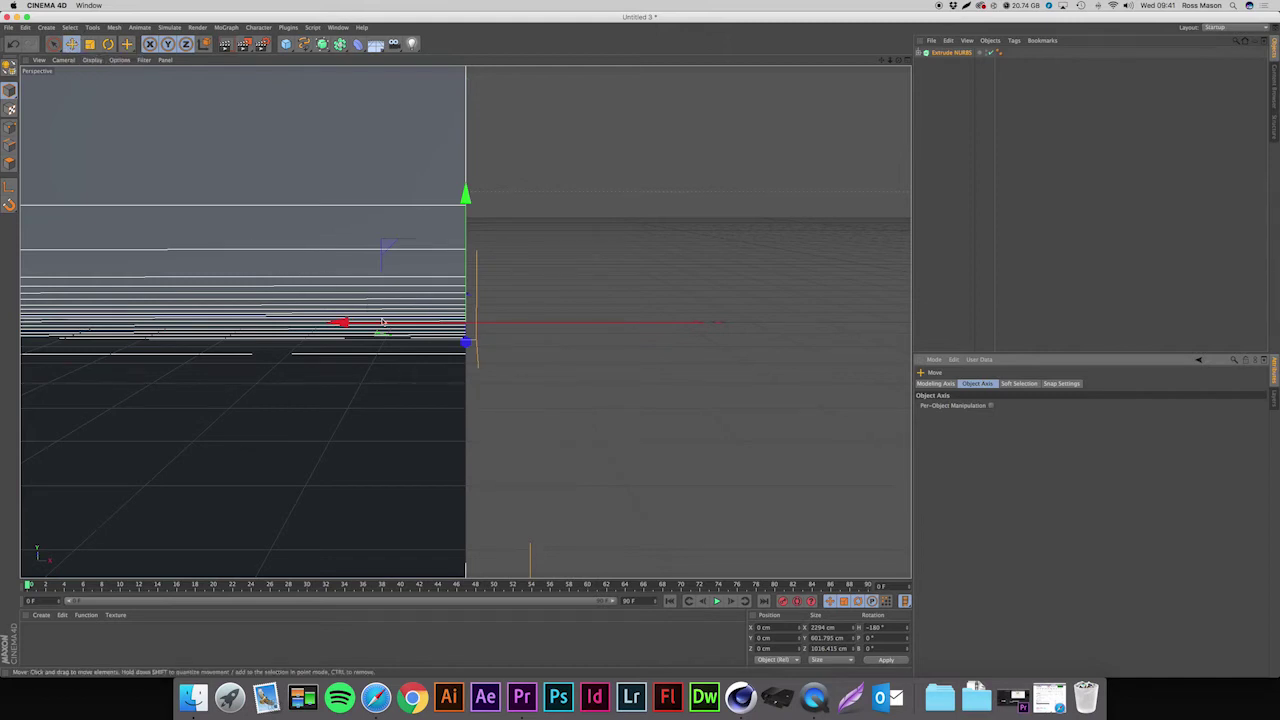
left_click_drag(395, 330, 1057, 271)
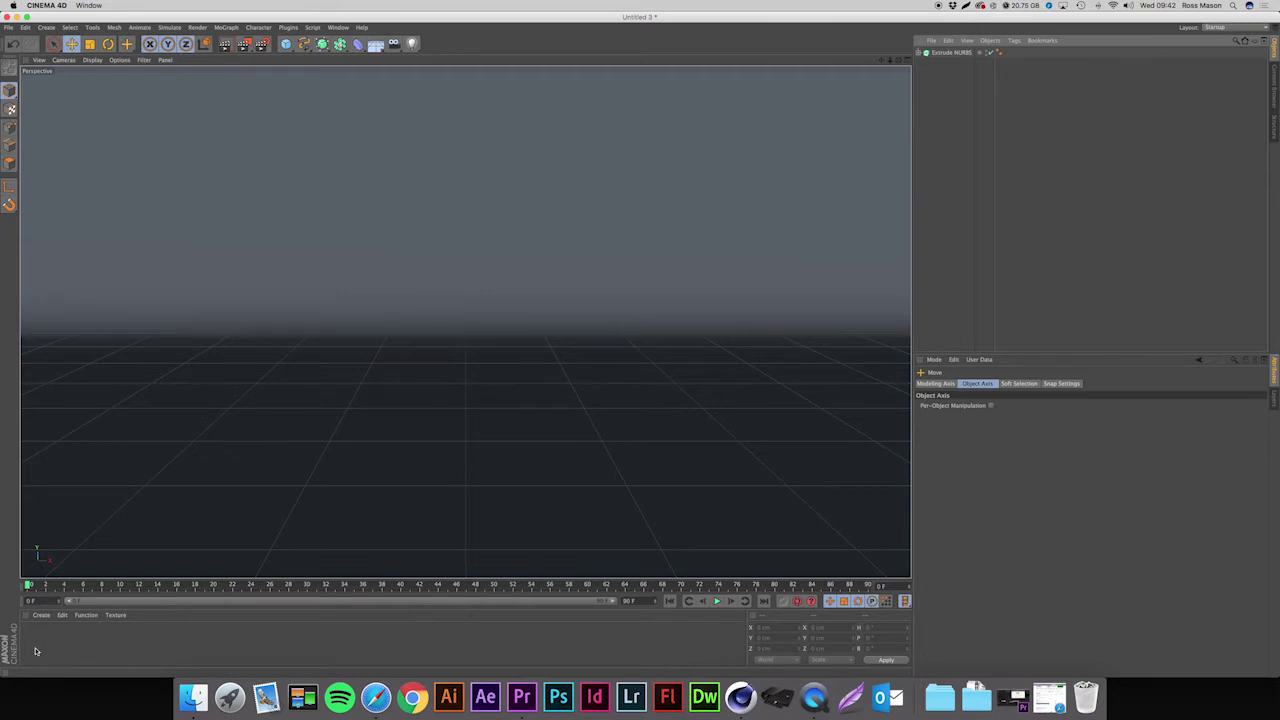
- Create a new material with colour RGB 255/255/255 and drag it onto the Extrude NURBS
double_click(73, 641)
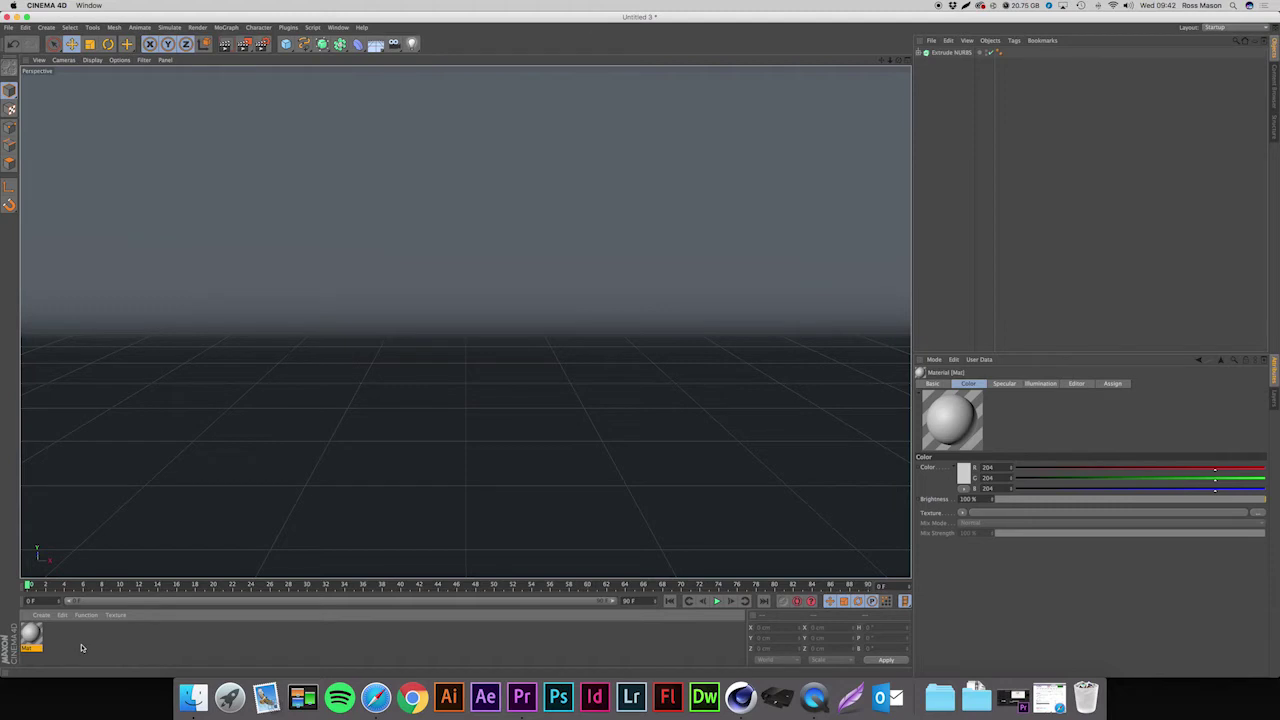
left_click(40, 615)
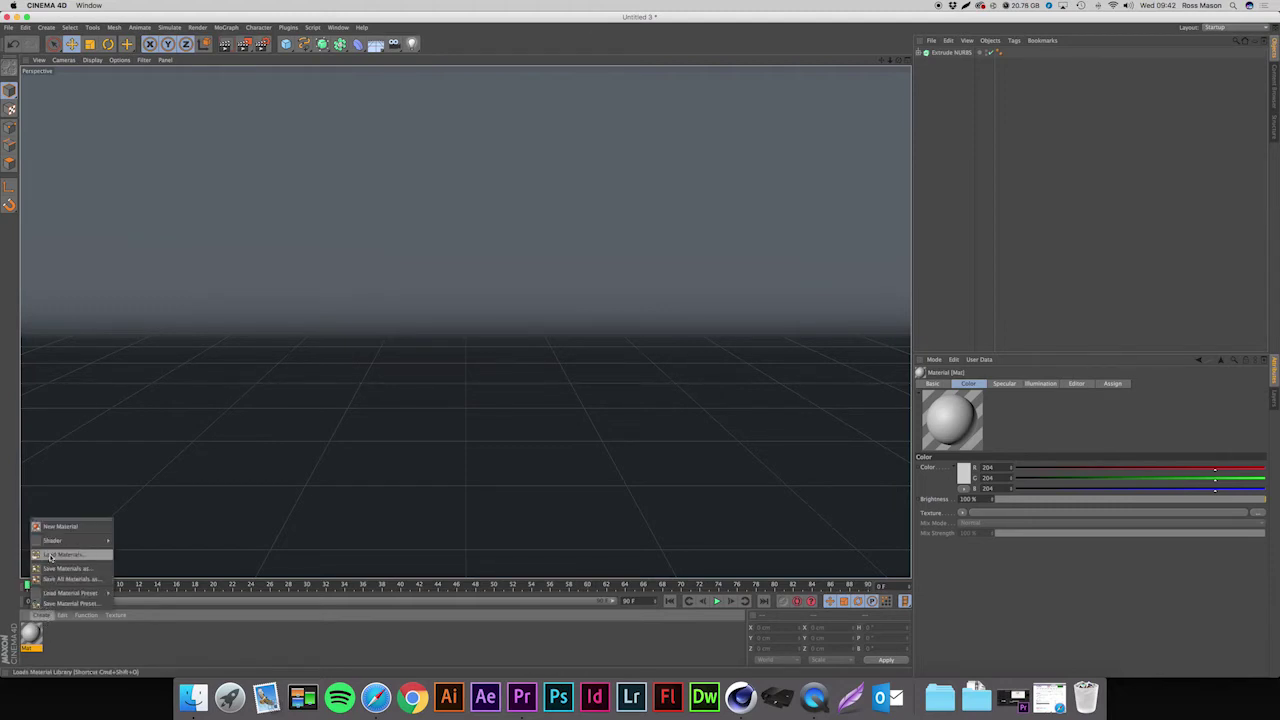
left_click(70, 644)
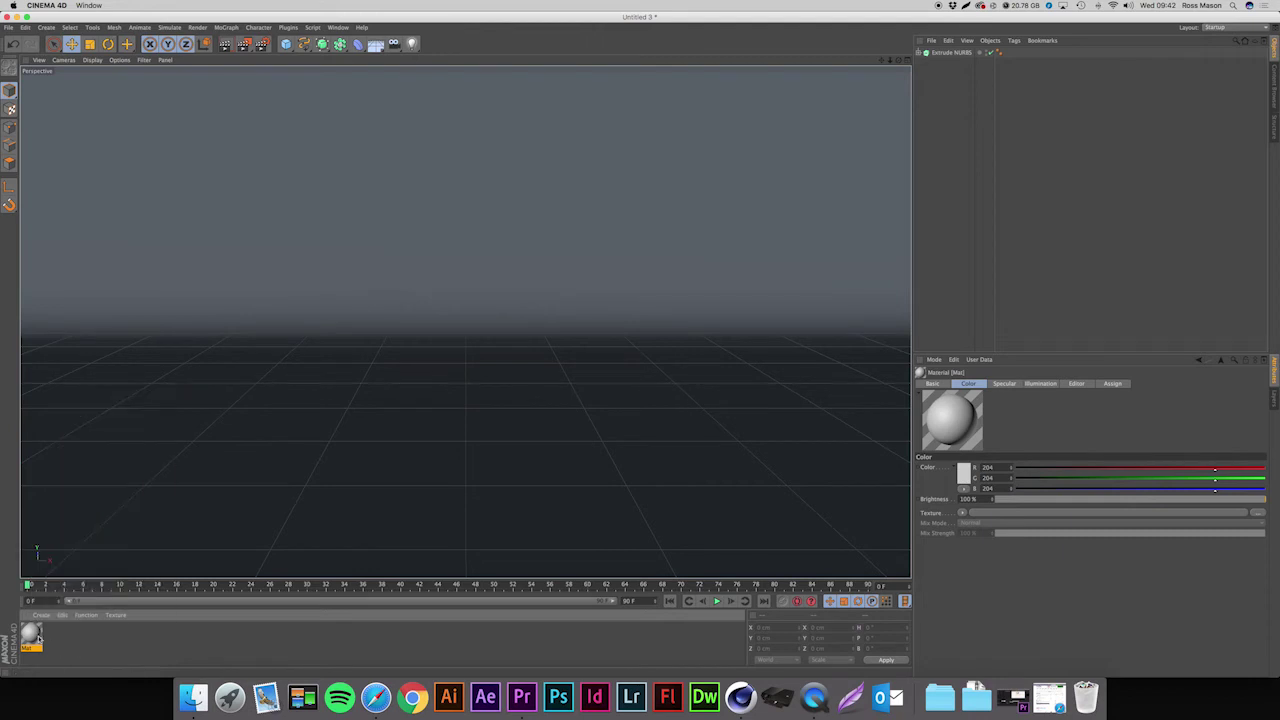
double_click(31, 635)
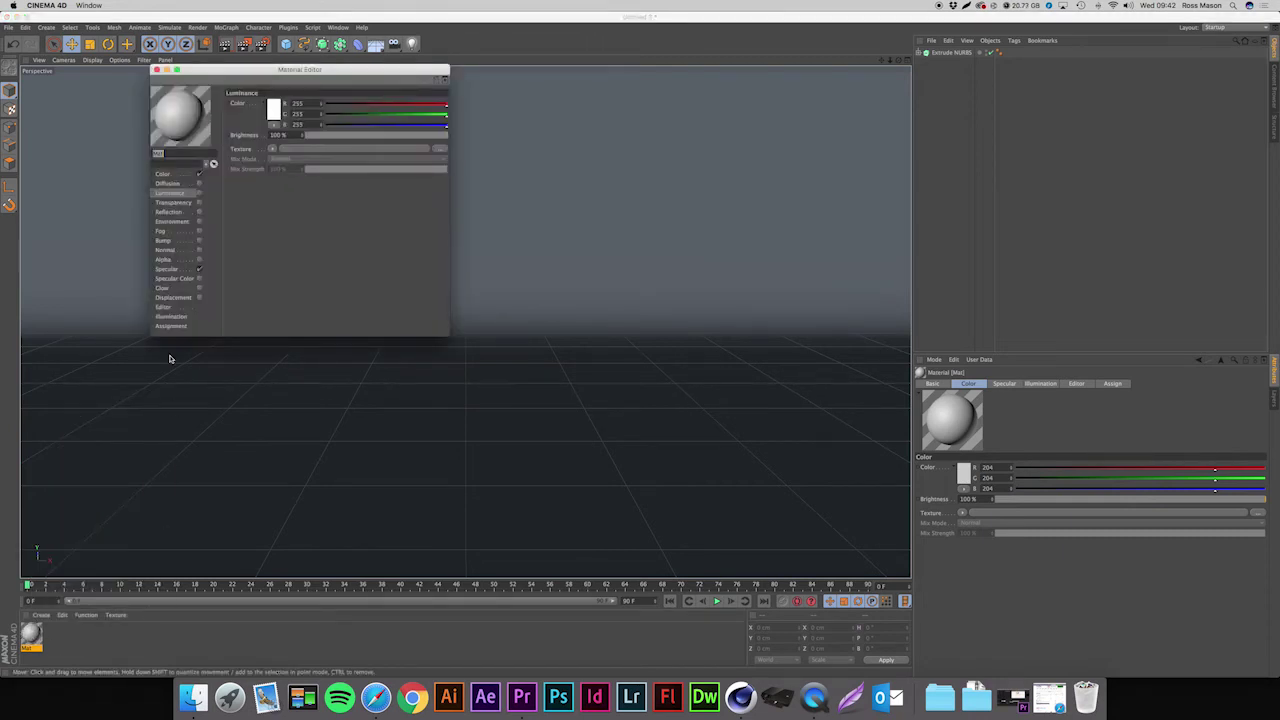
left_click(156, 174)
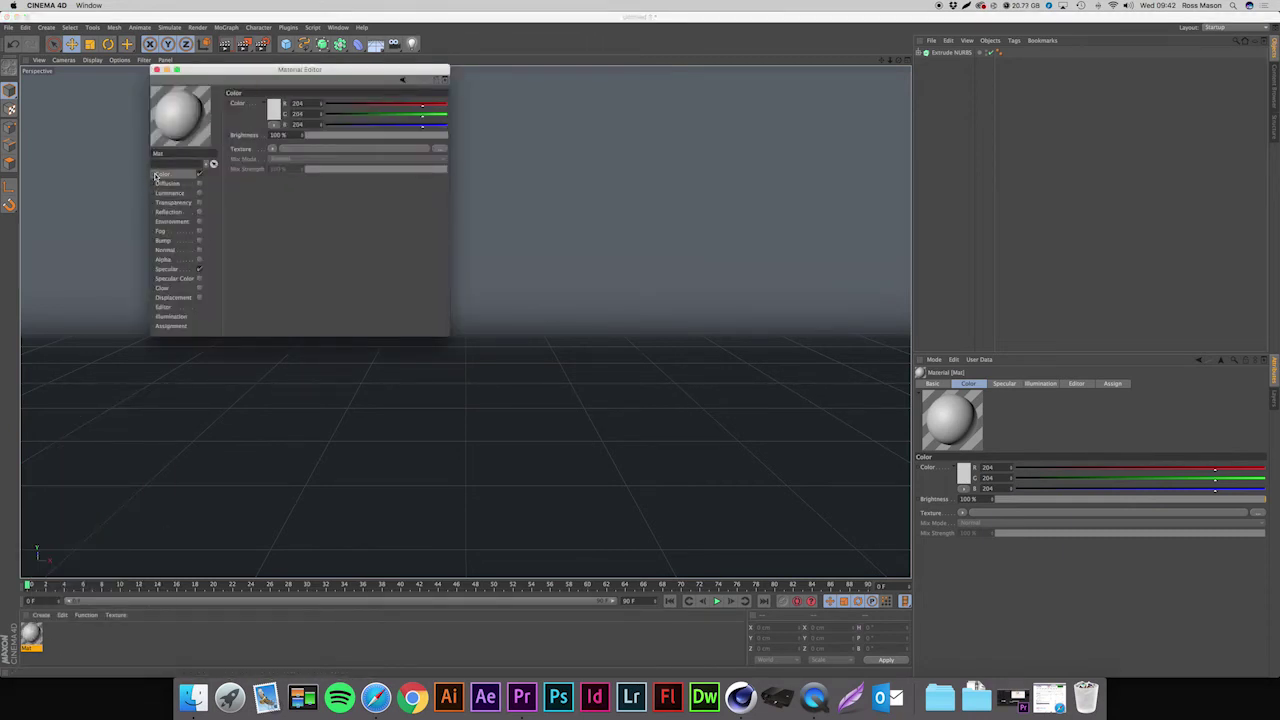
left_click(272, 112)
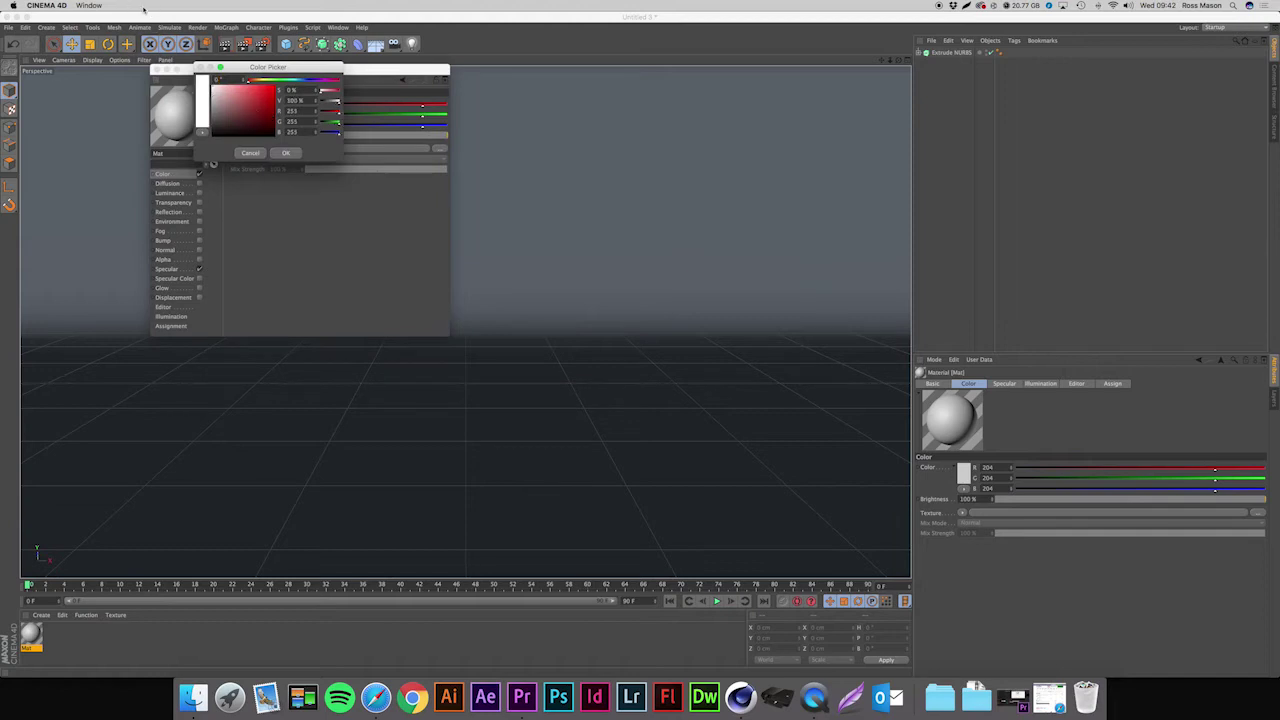
key("Return")
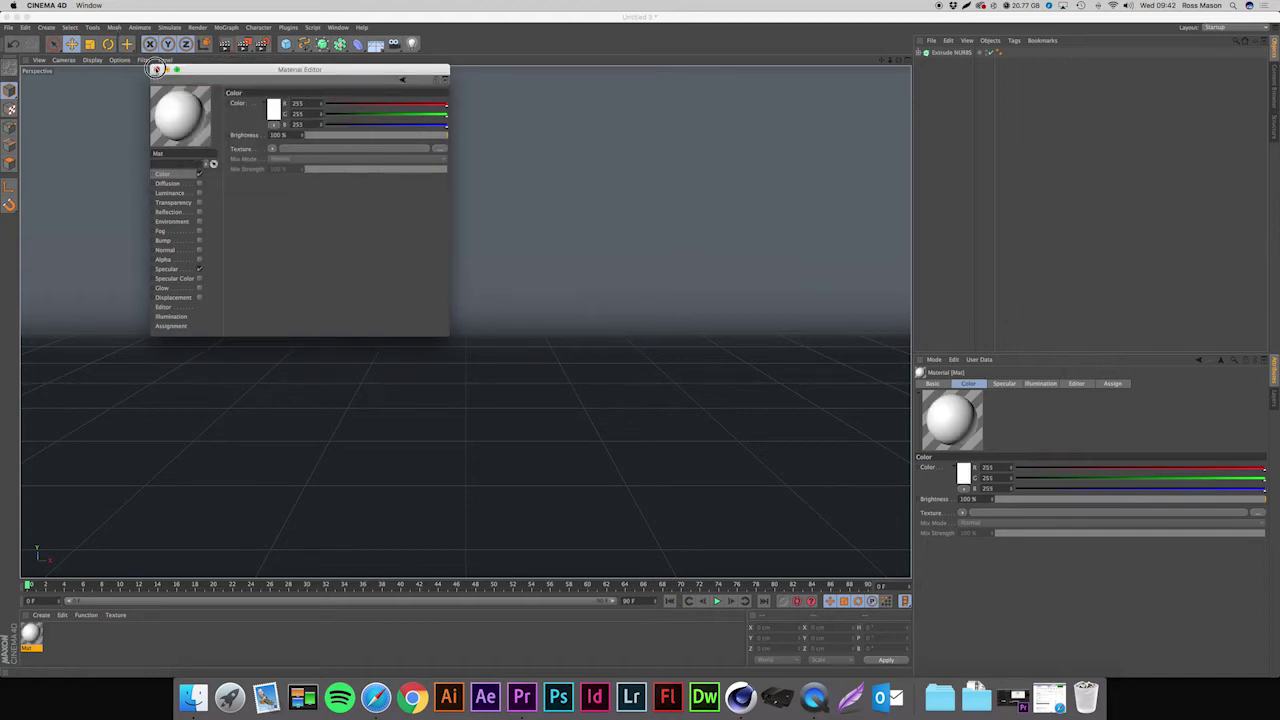
left_click(156, 69)
left_click_drag(25, 635, 960, 52)
left_click(1018, 122)
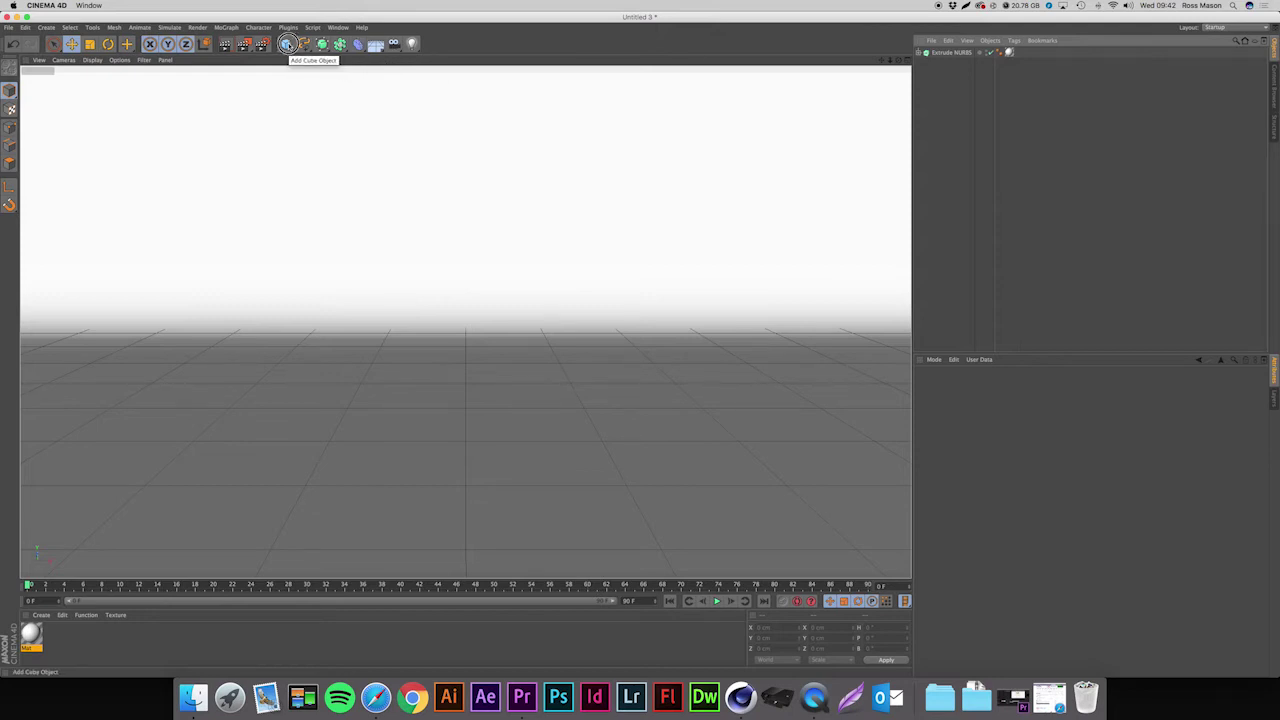
- Add a Plane, push it back along Z and raise it to about Y 503 cm
left_click(287, 44)
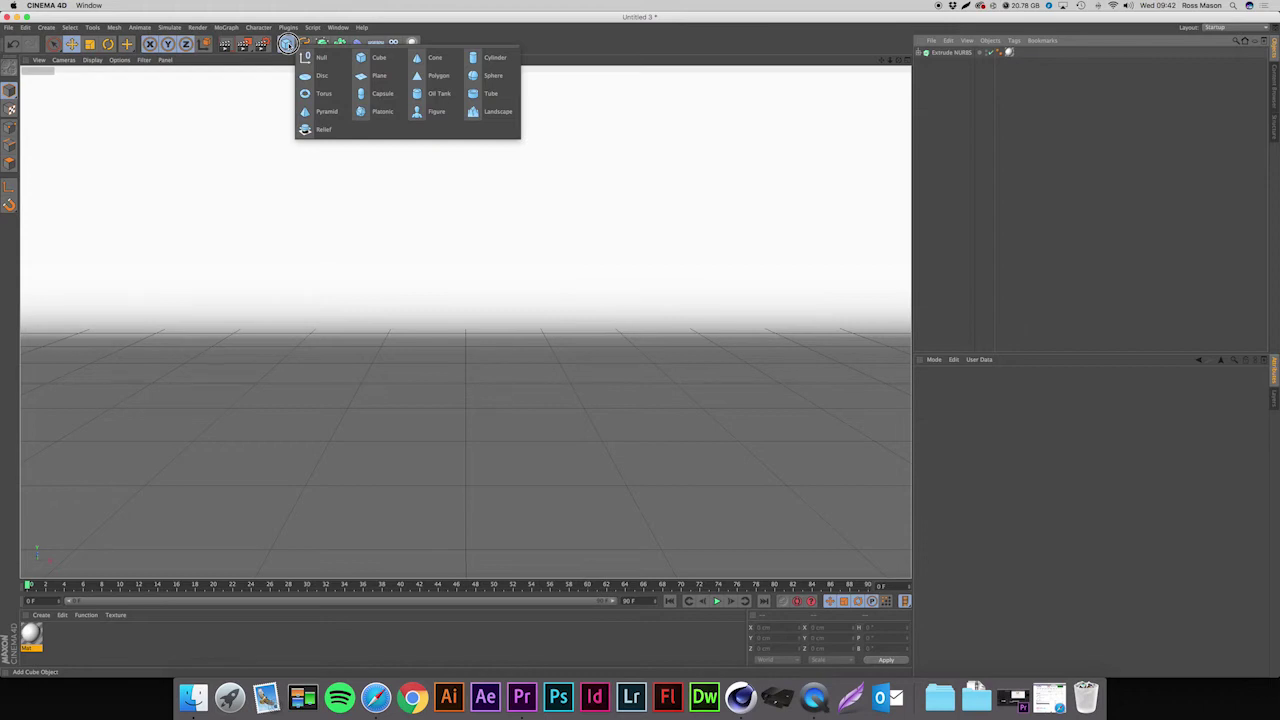
left_click(361, 76)
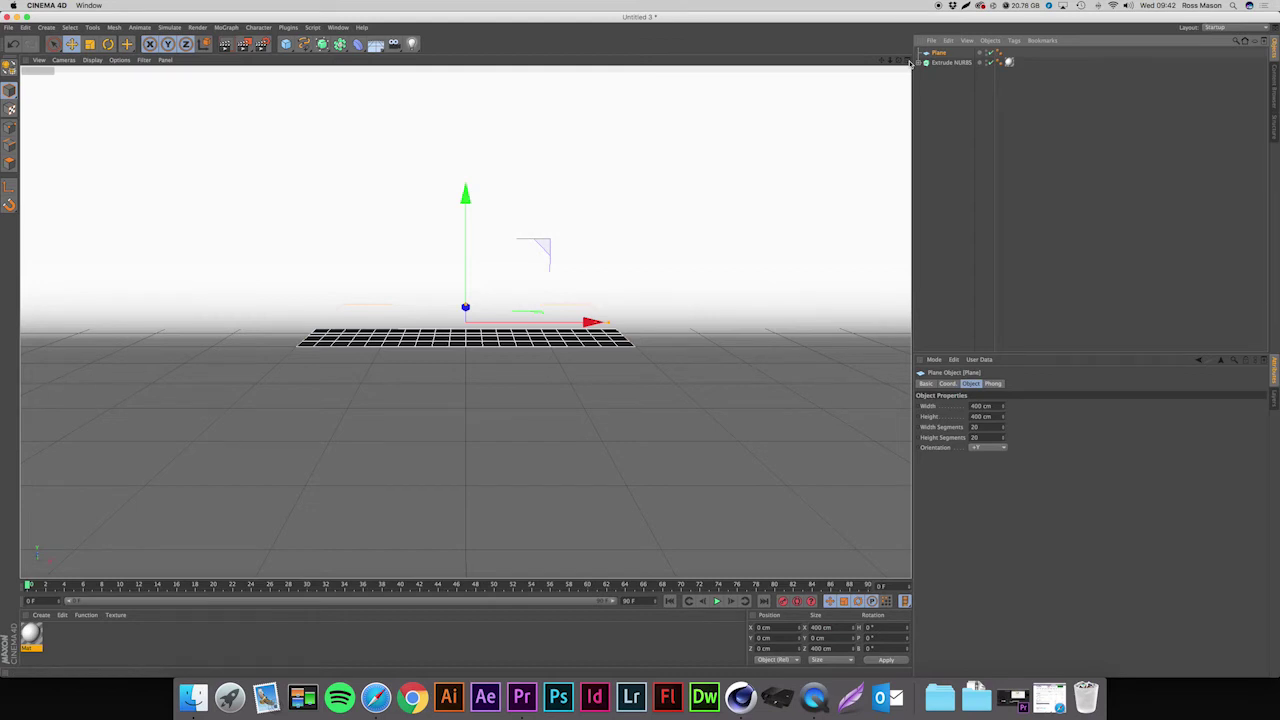
left_click(906, 61)
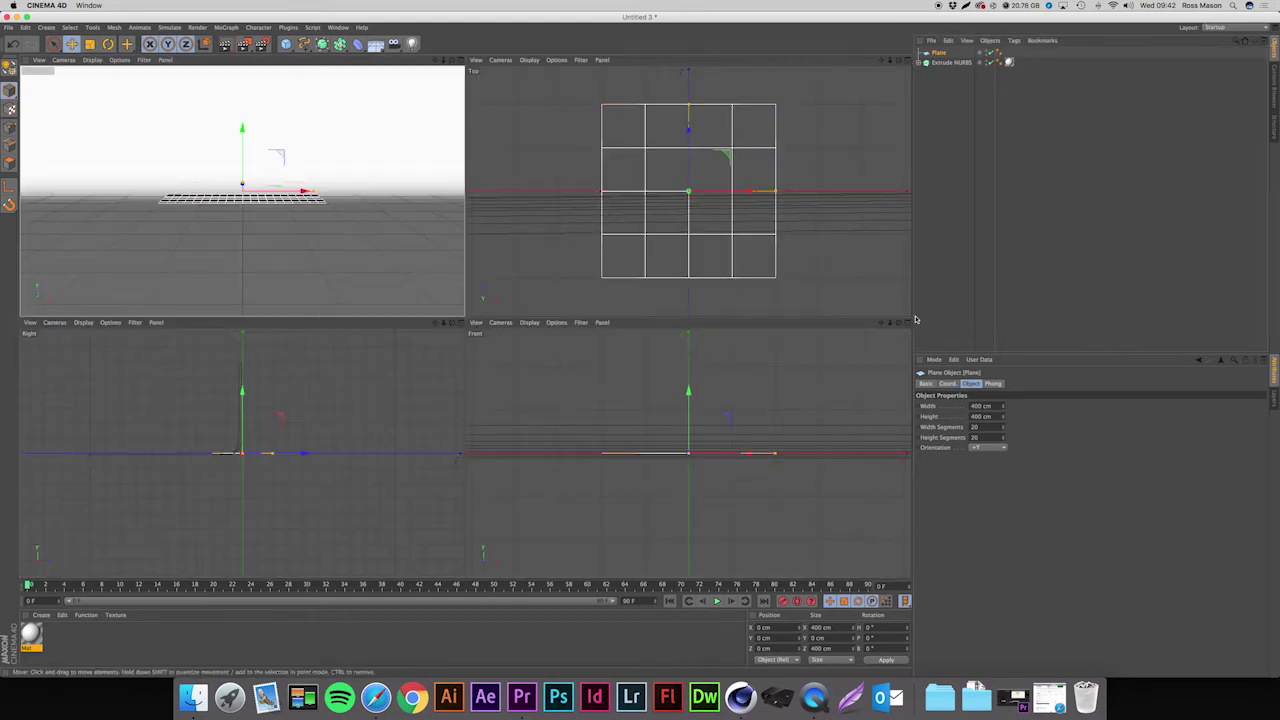
left_click(891, 329)
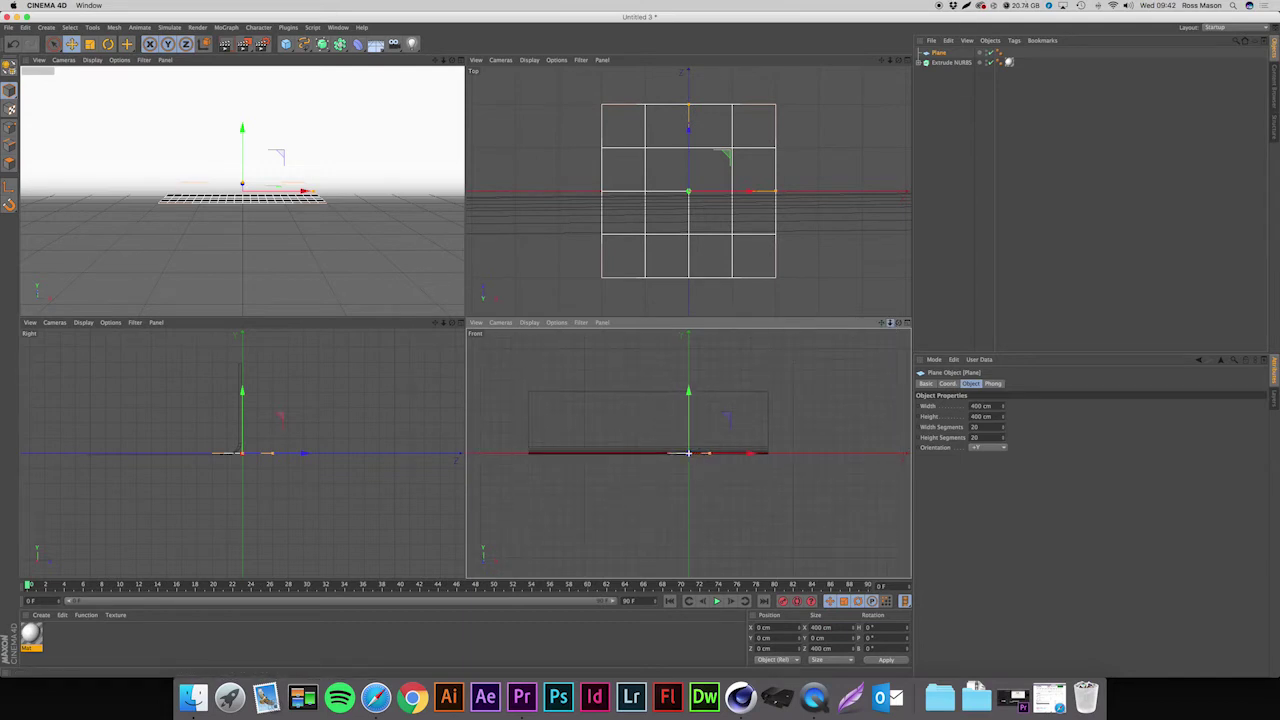
scroll(721, 145, "down", 4)
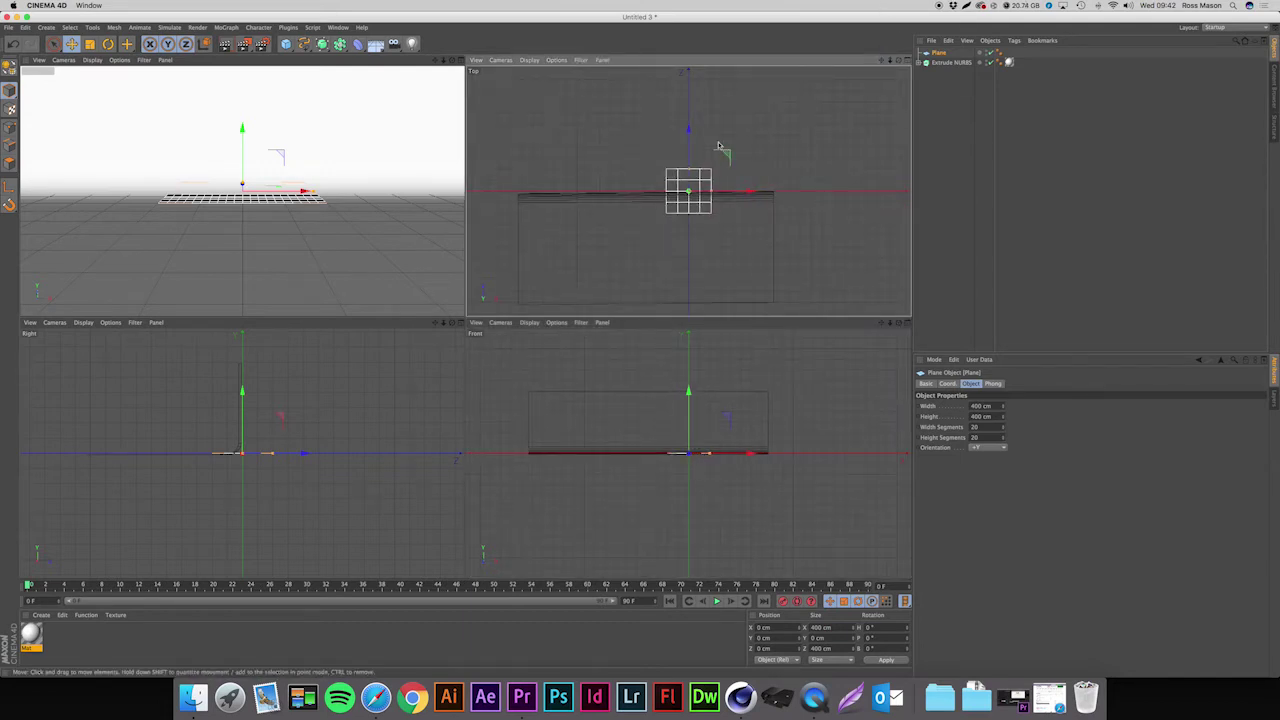
left_click_drag(690, 145, 697, 206)
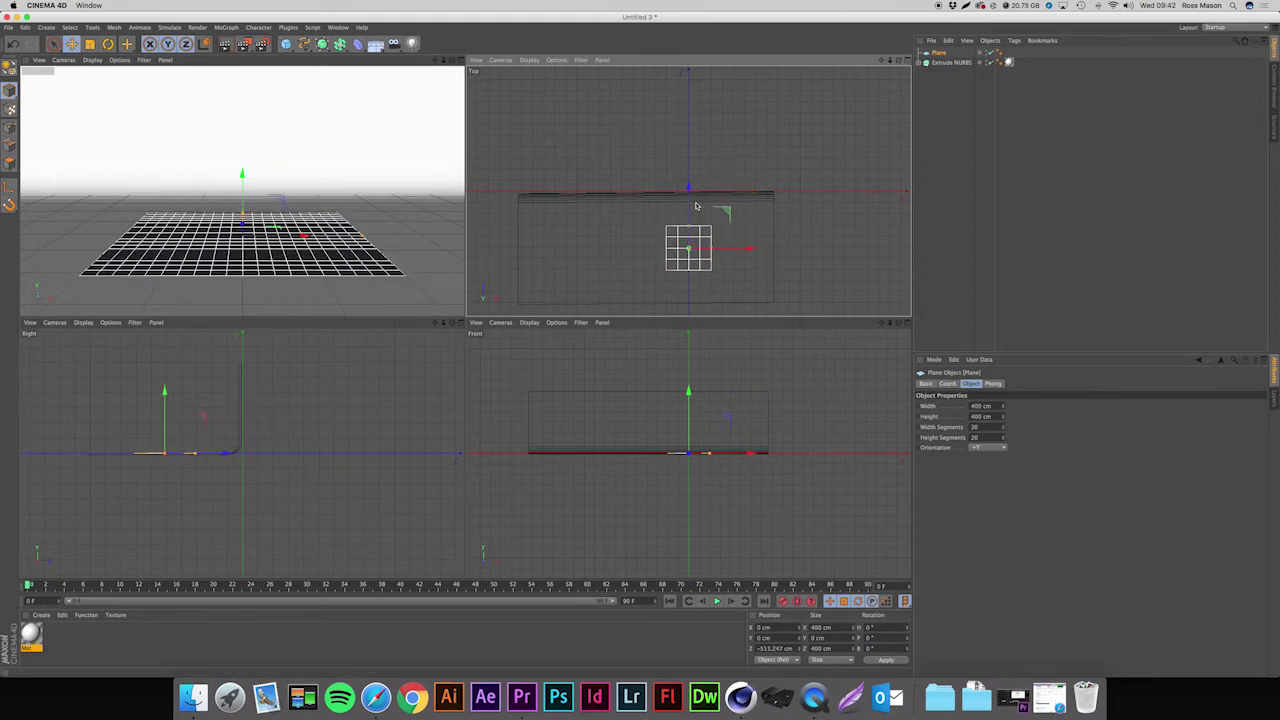
left_click_drag(690, 408, 690, 357)
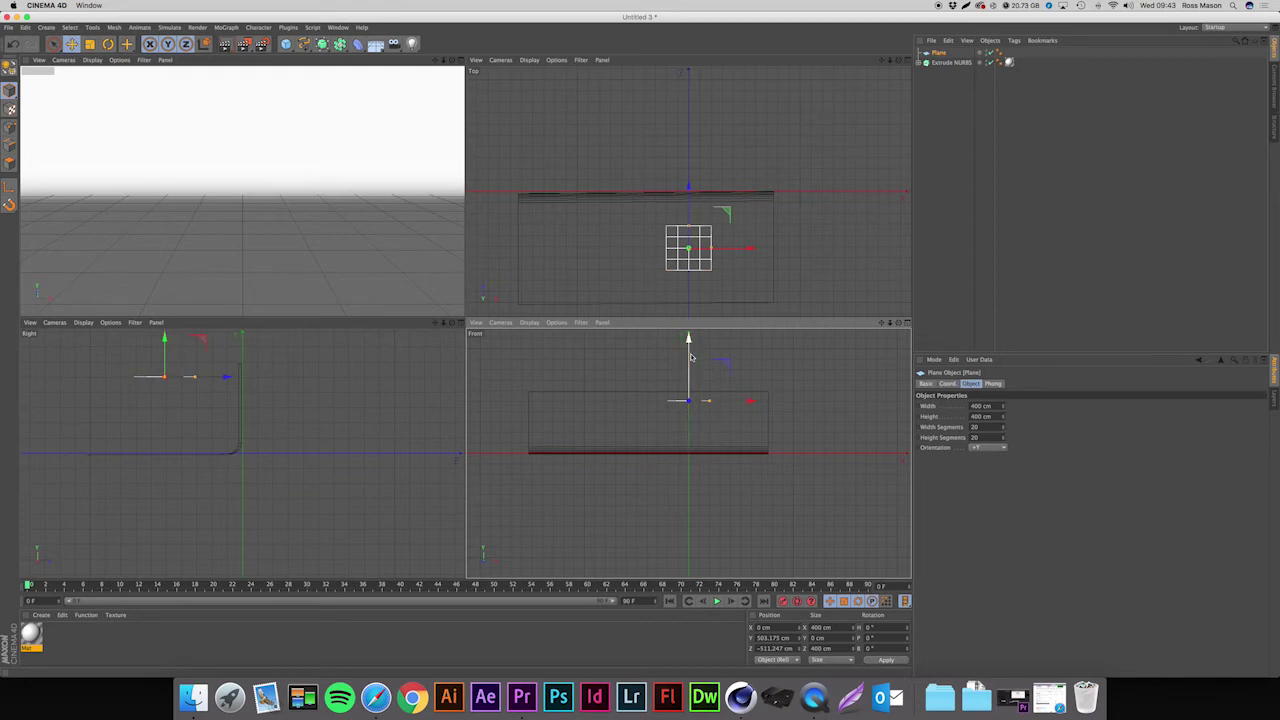
left_click_drag(744, 400, 744, 401)
- Shift the Extrude NURBS backdrop further sideways along X
left_click(726, 220)
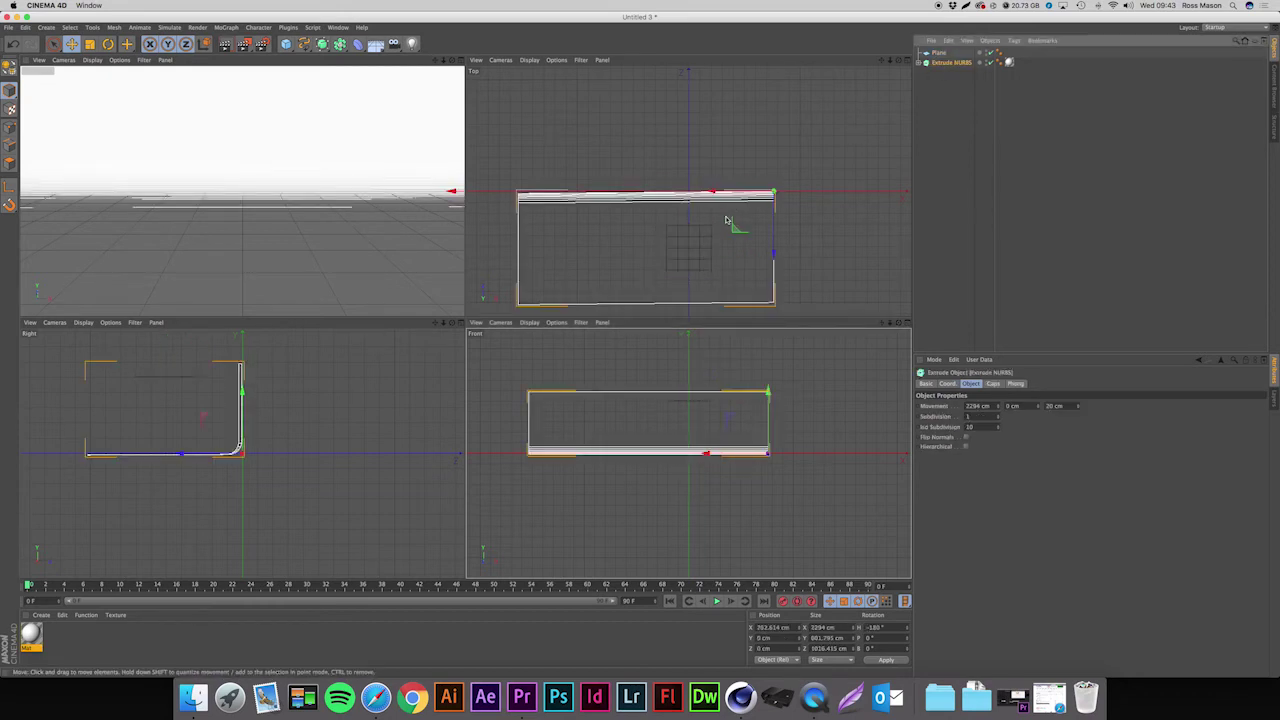
left_click_drag(723, 191, 757, 200)
left_click(934, 54)
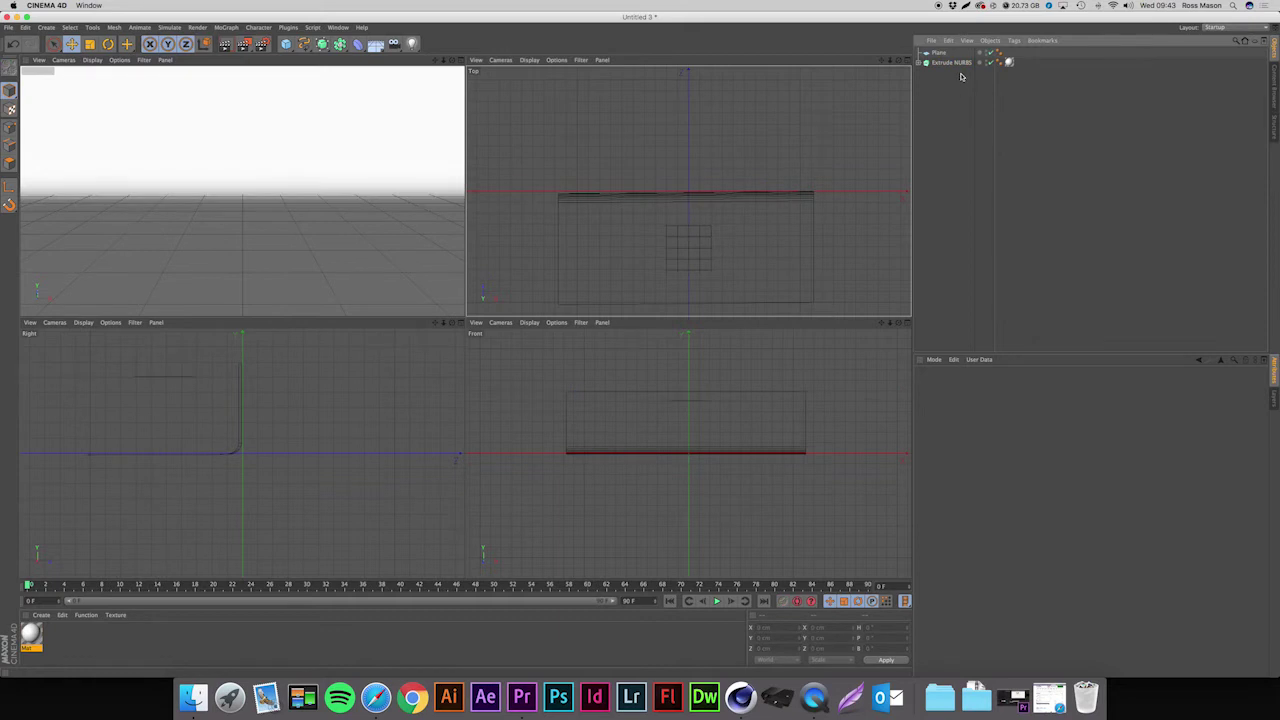
- Resize the Plane to 502 x 984 cm and paste a copy one panel-width left
left_click(936, 53)
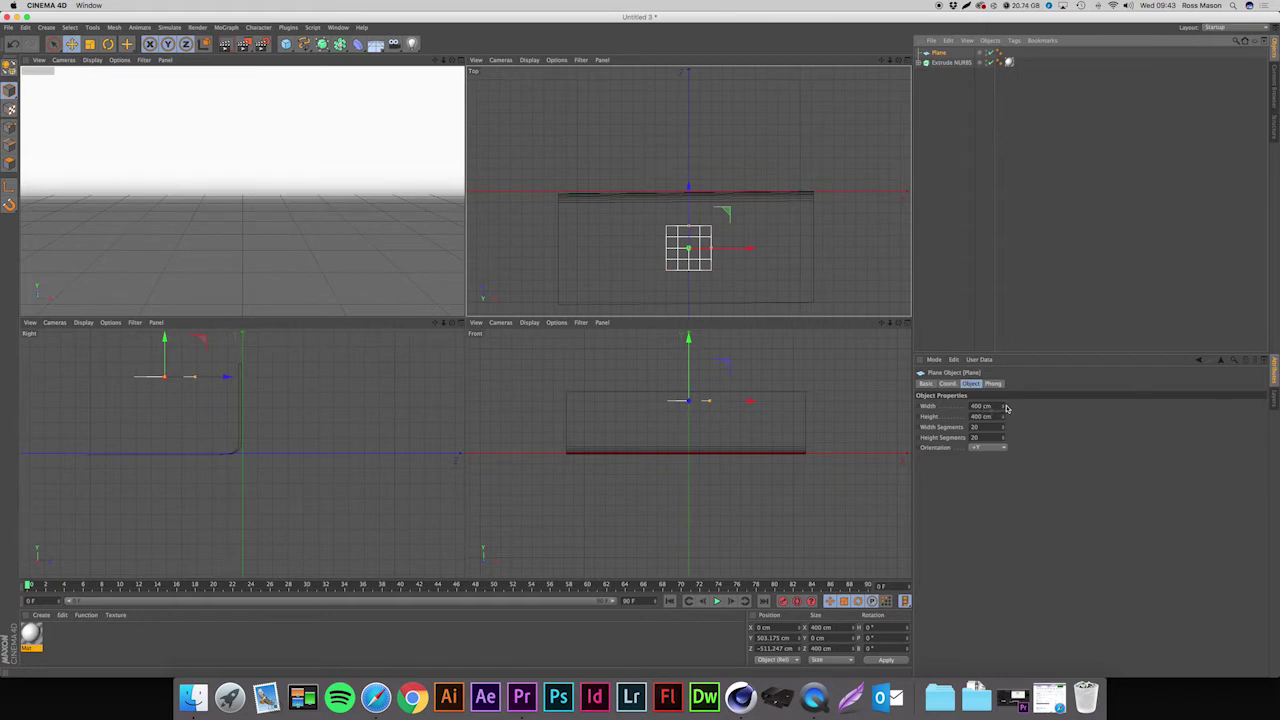
mouse_move(1004, 407)
left_mouse_down()
mouse_move(1016, 404)
mouse_move(1004, 416)
mouse_move(1003, 396)
left_mouse_up()
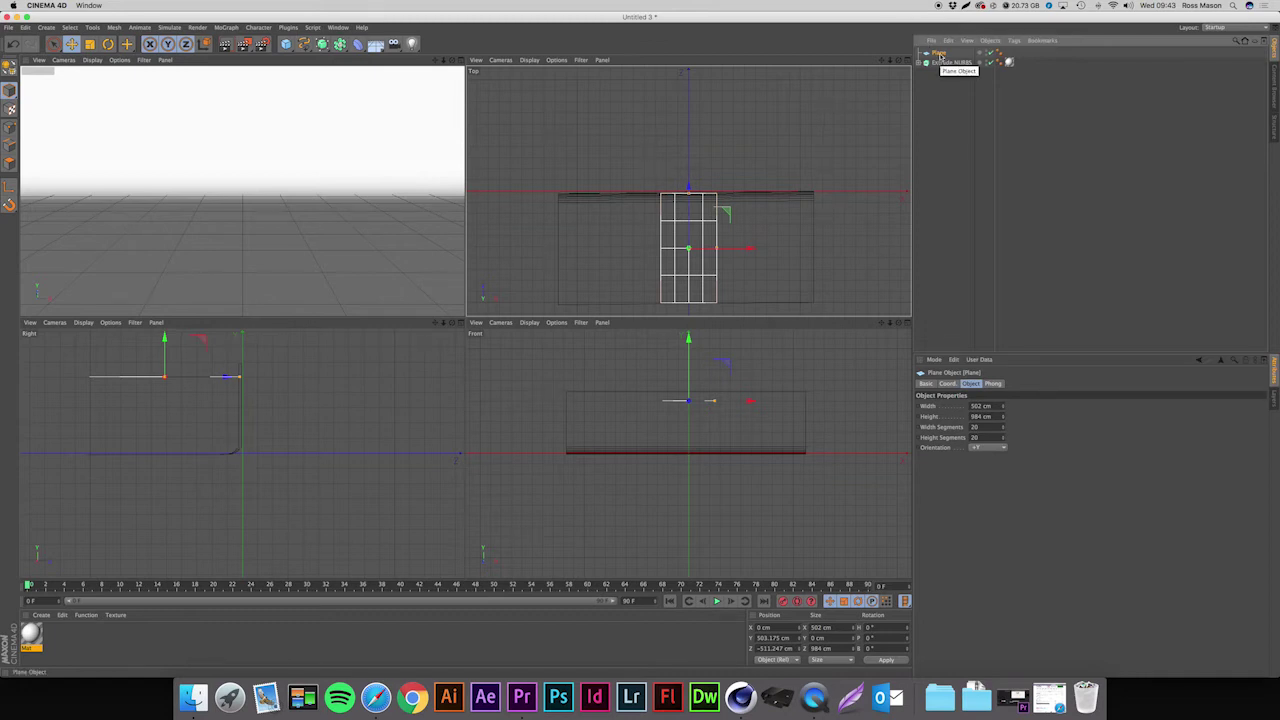
key("ctrl+c")
key("ctrl+v")
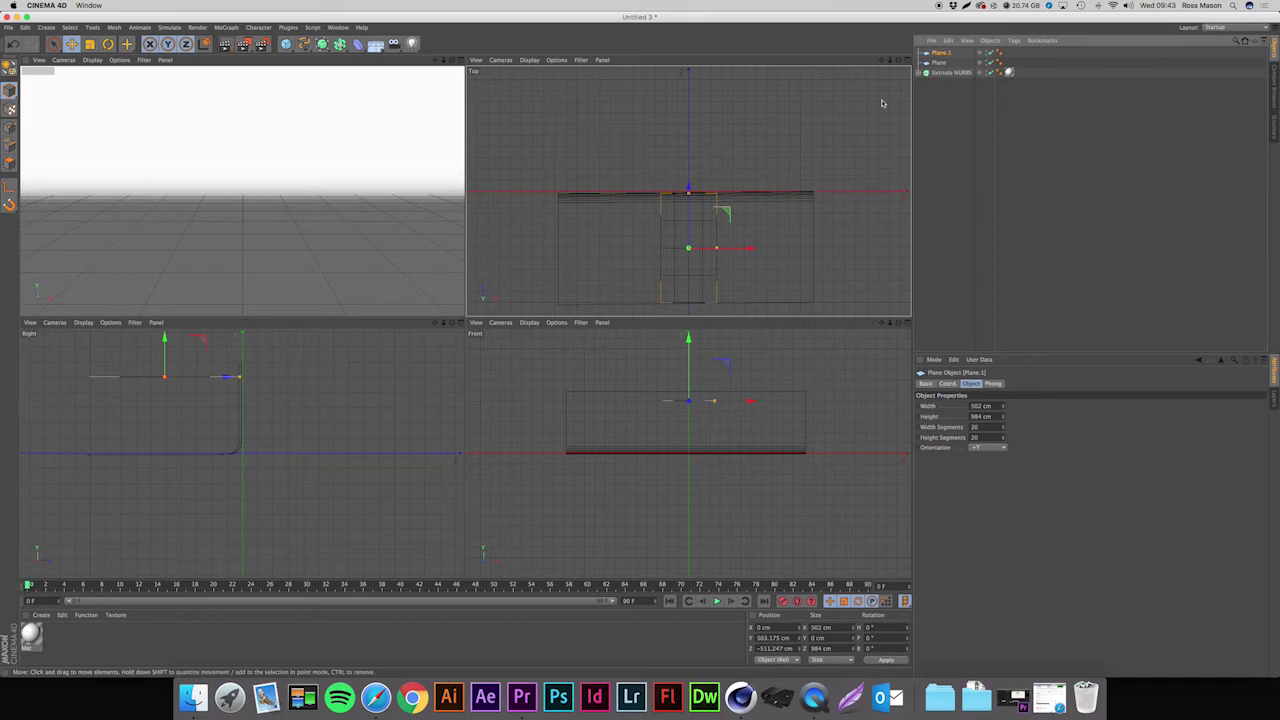
left_click_drag(751, 247, 749, 248)
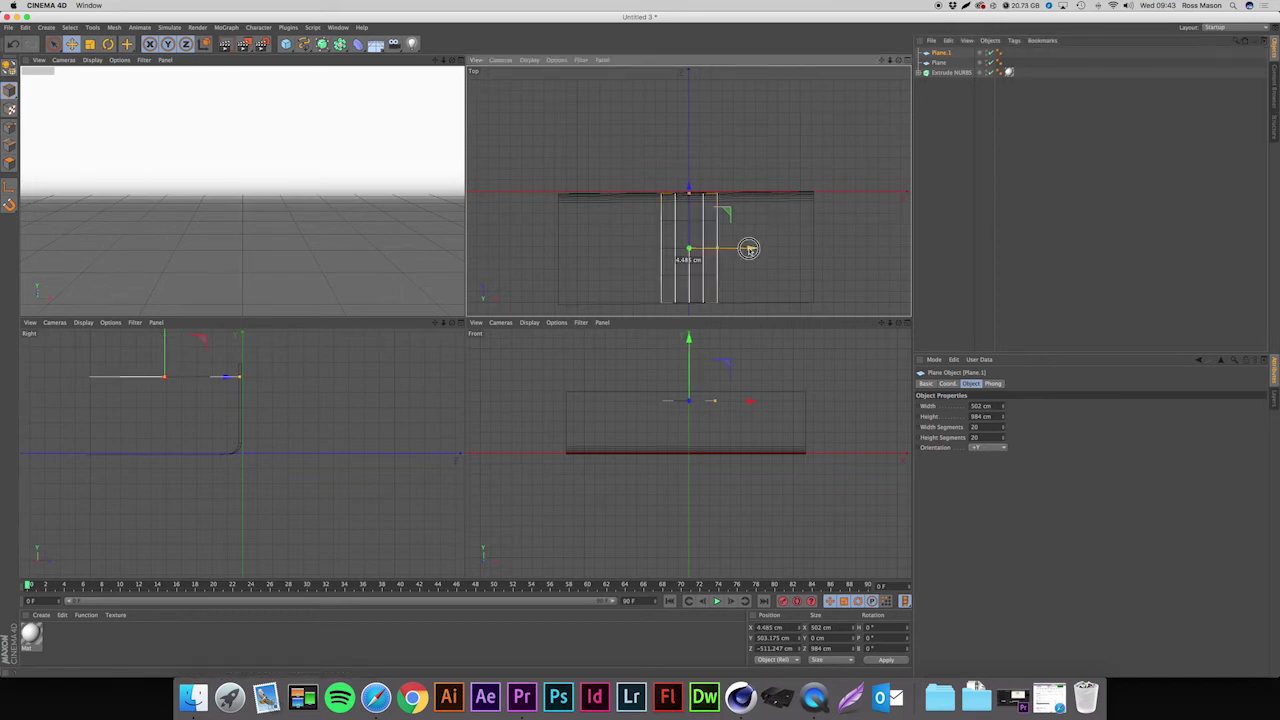
left_click_drag(749, 248, 687, 253)
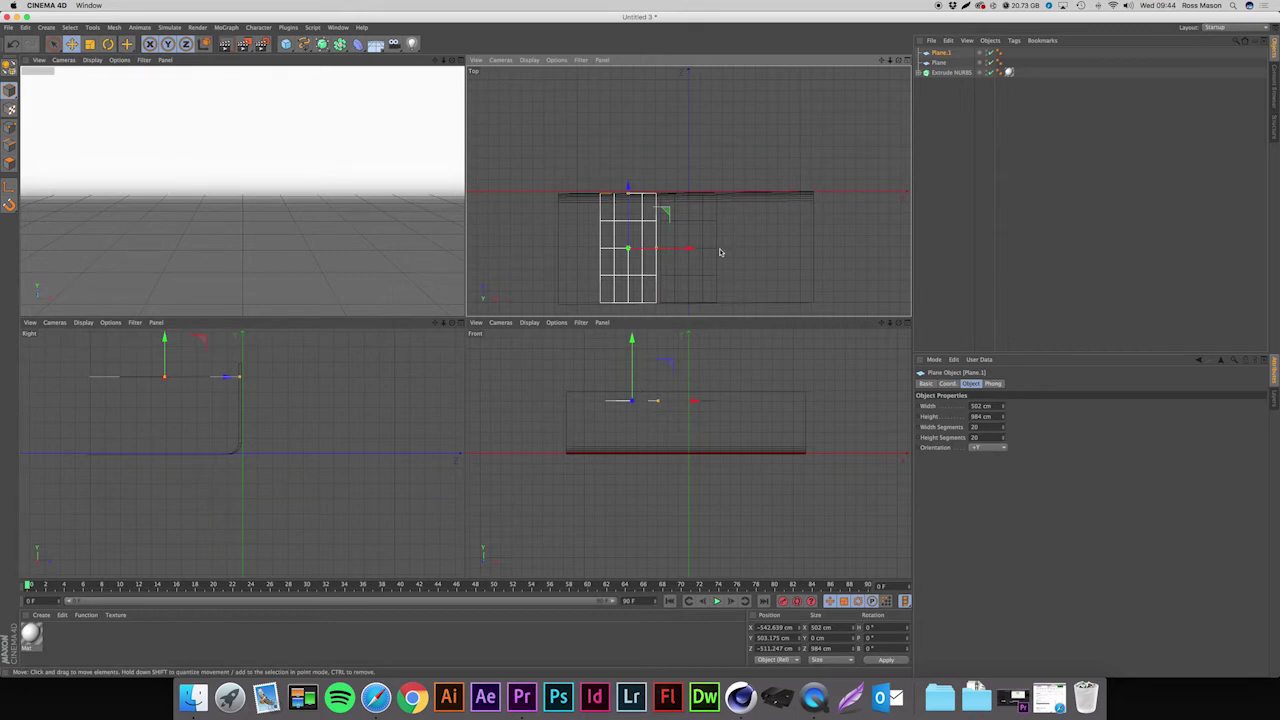
- Paste three more plane copies, one further left and two to the right of centre
key("ctrl+c")
key("ctrl+v")
left_click_drag(688, 249, 630, 248)
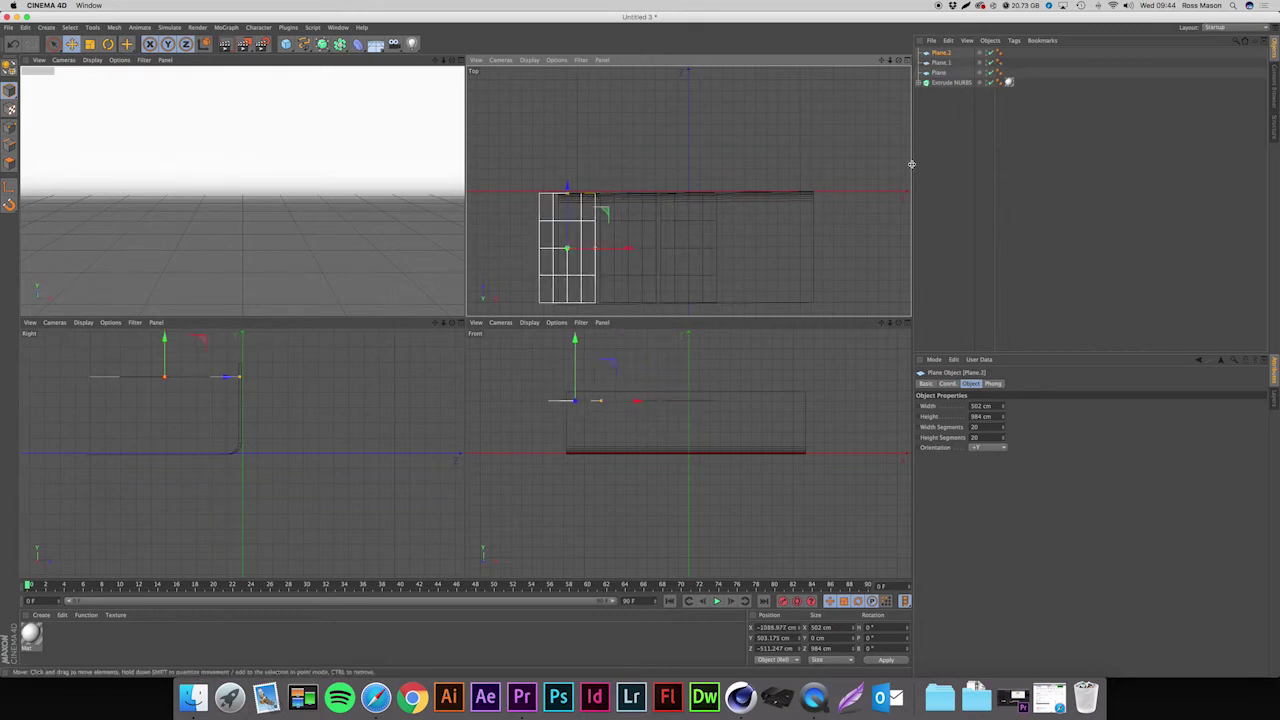
left_click(941, 73)
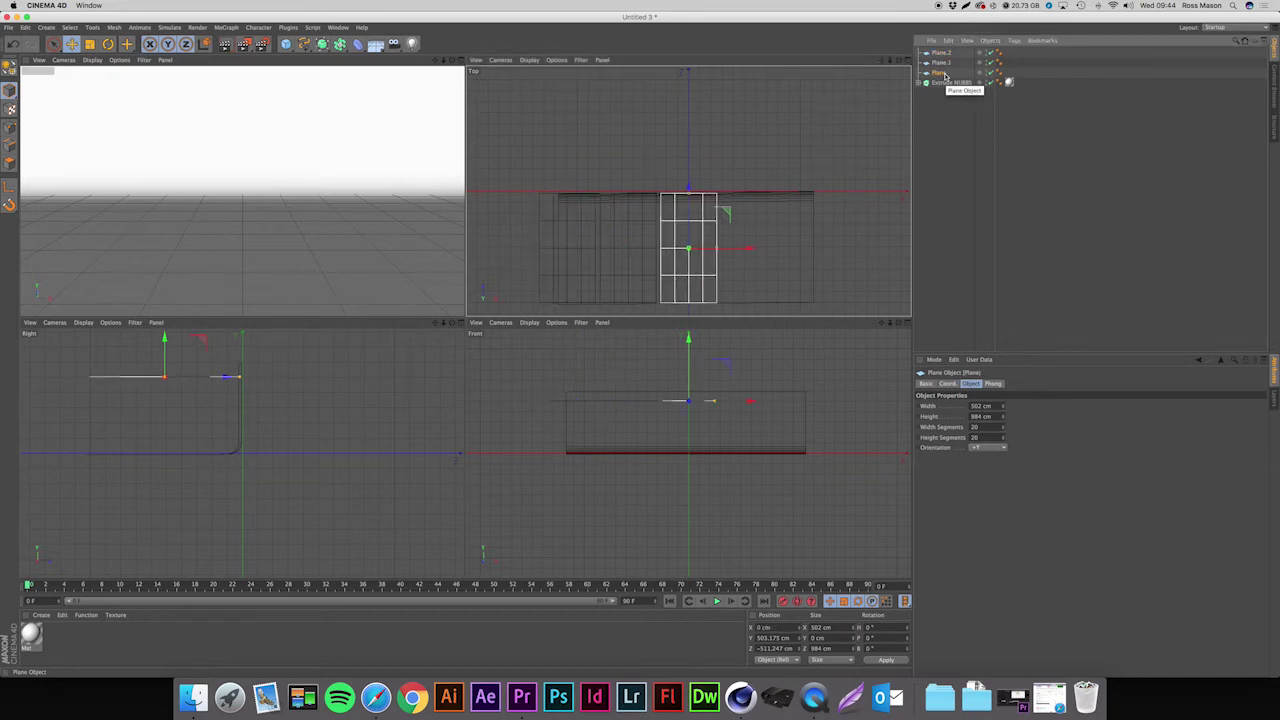
key("ctrl+c")
key("ctrl+v")
left_click_drag(741, 249, 868, 250)
key("ctrl+c")
key("ctrl+v")
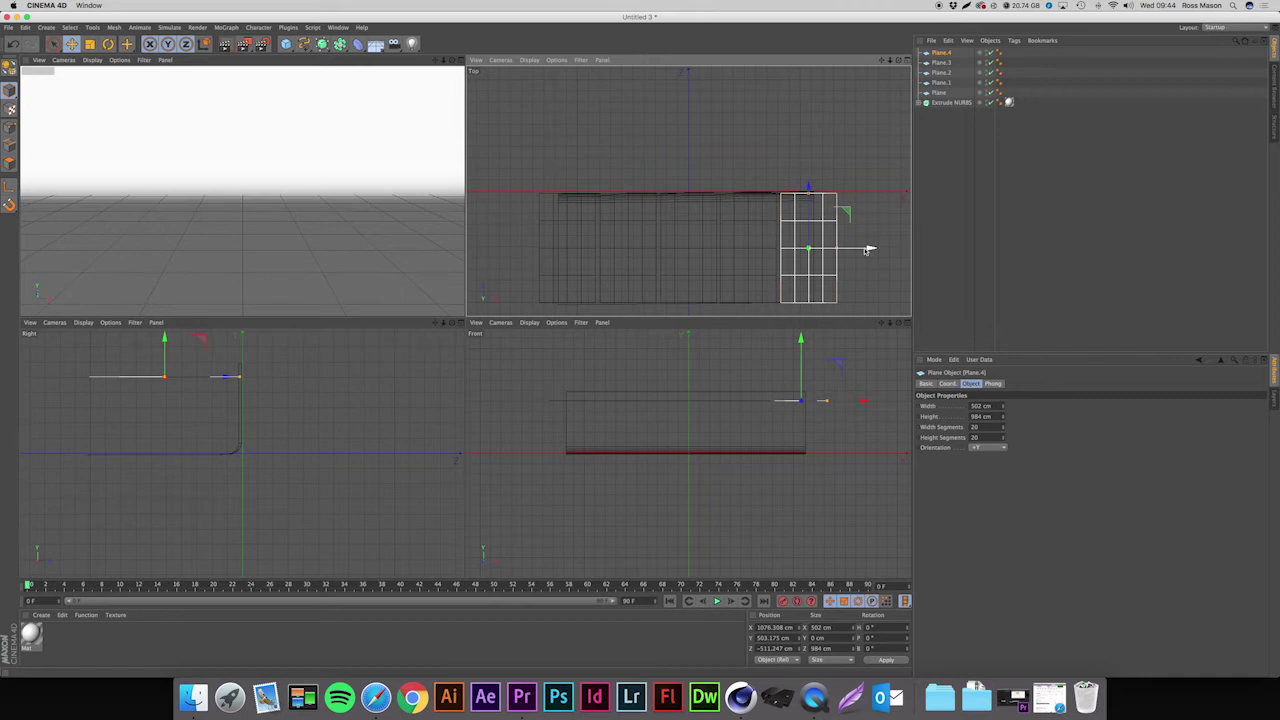
- Select all five Plane objects and narrow them together to 250 cm wide
left_click(938, 93)
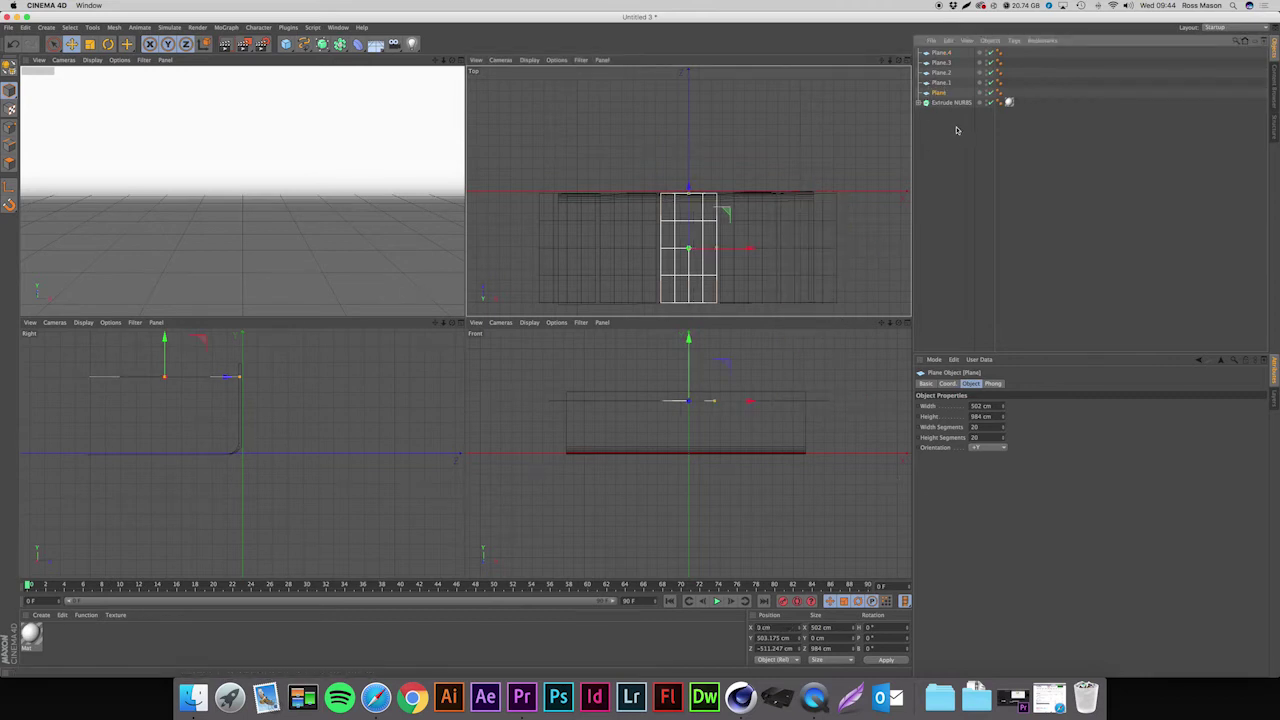
left_click(940, 53, "shift")
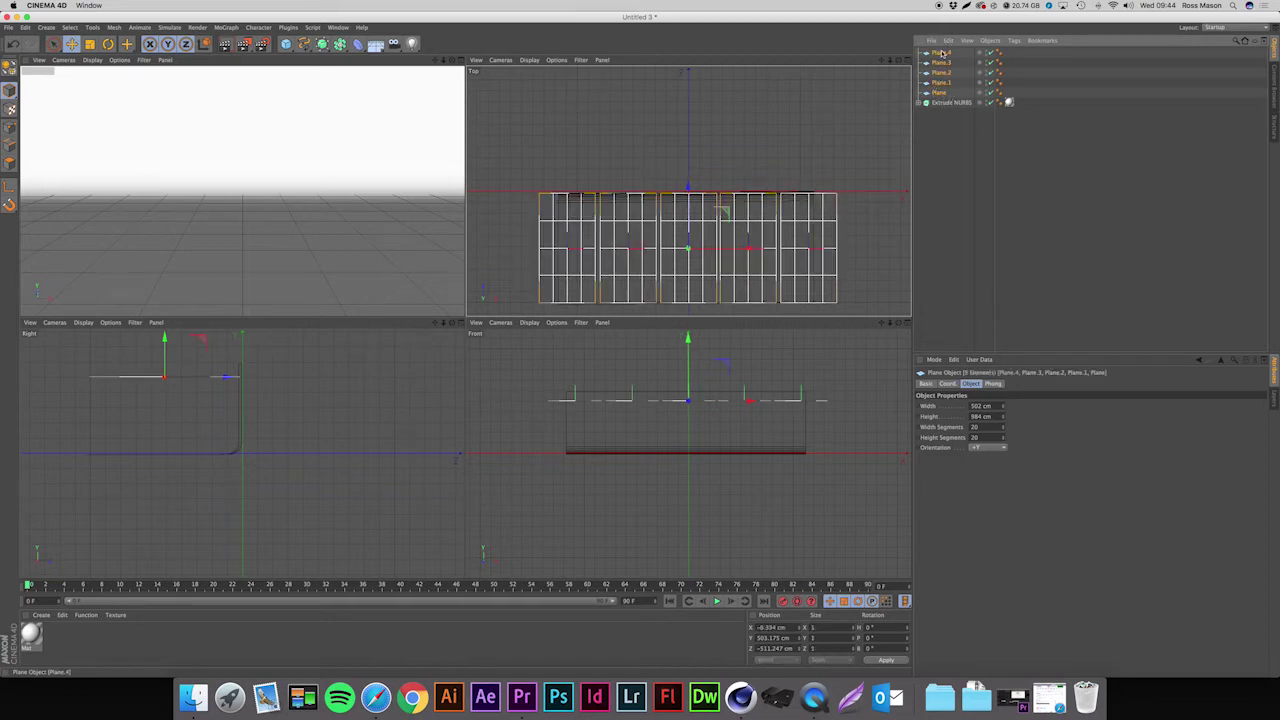
mouse_move(1003, 407)
left_mouse_down()
mouse_move(930, 411)
mouse_move(1004, 408)
left_mouse_up()
left_click(1018, 258)
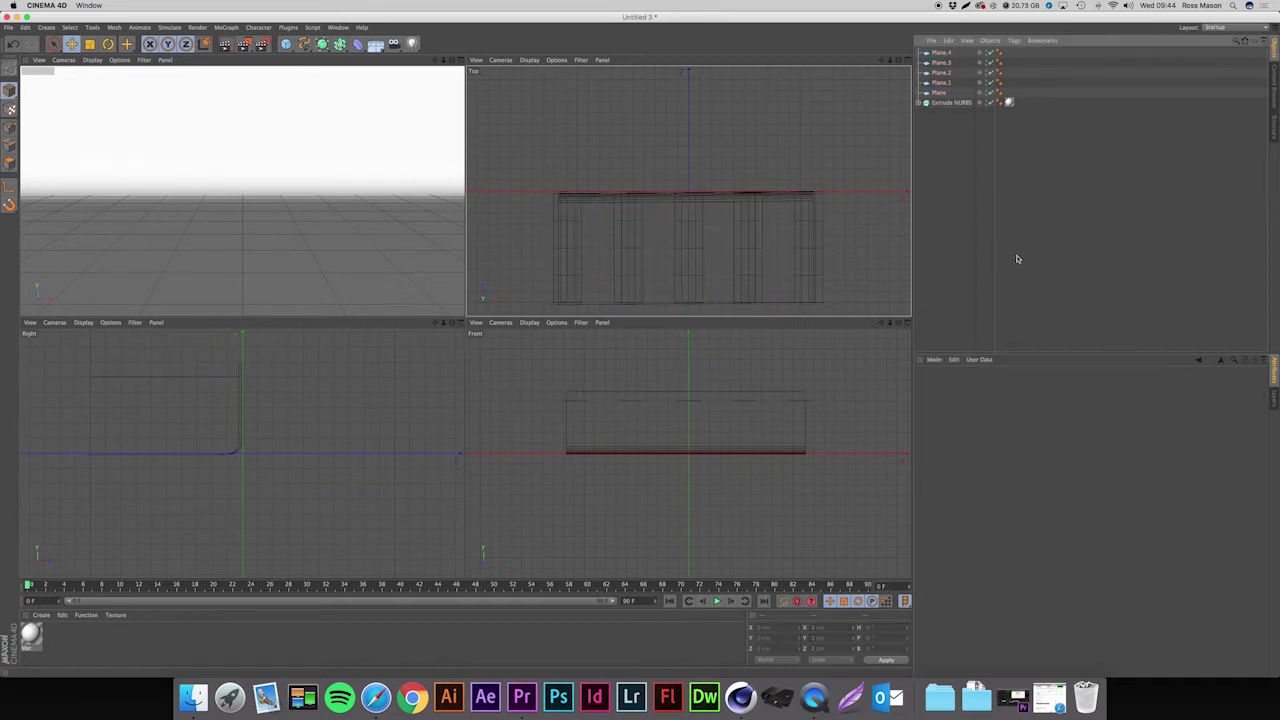
- Slide Plane.1 and the leftmost plane right along X toward the centre
left_click(940, 82)
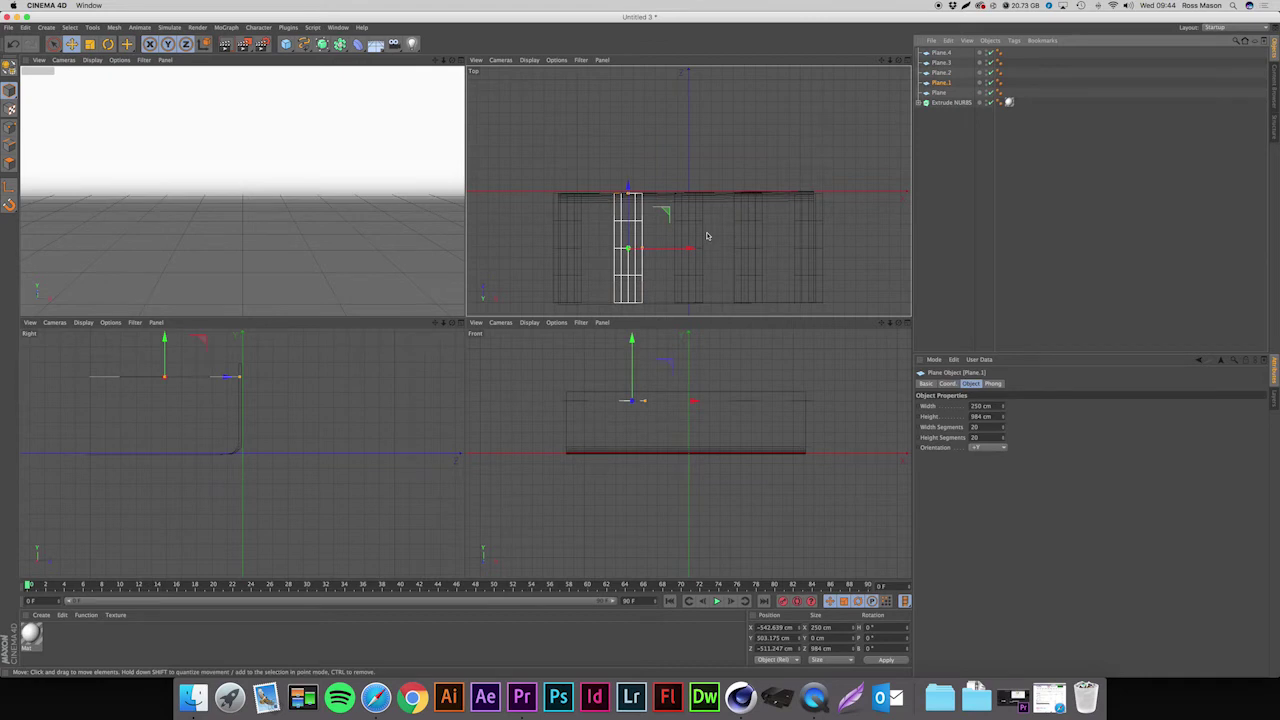
left_click_drag(692, 249, 720, 249)
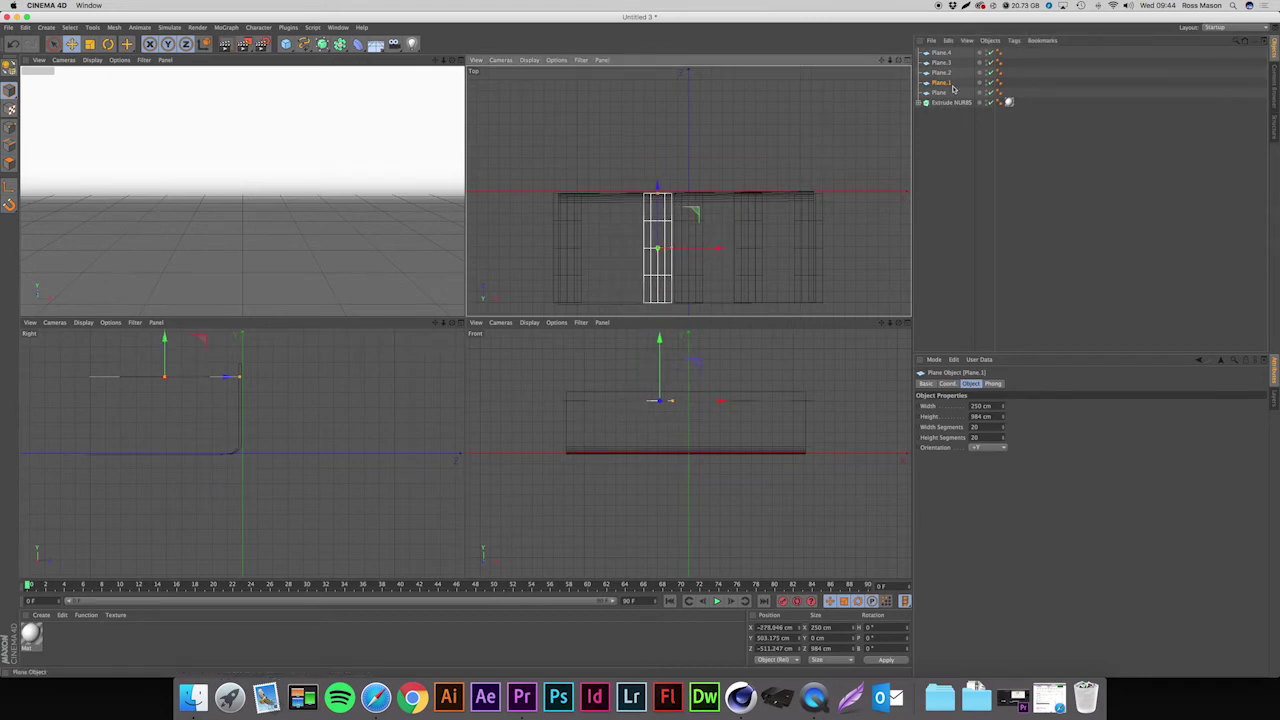
left_click(603, 265)
left_click(572, 262)
left_click_drag(628, 249, 807, 249)
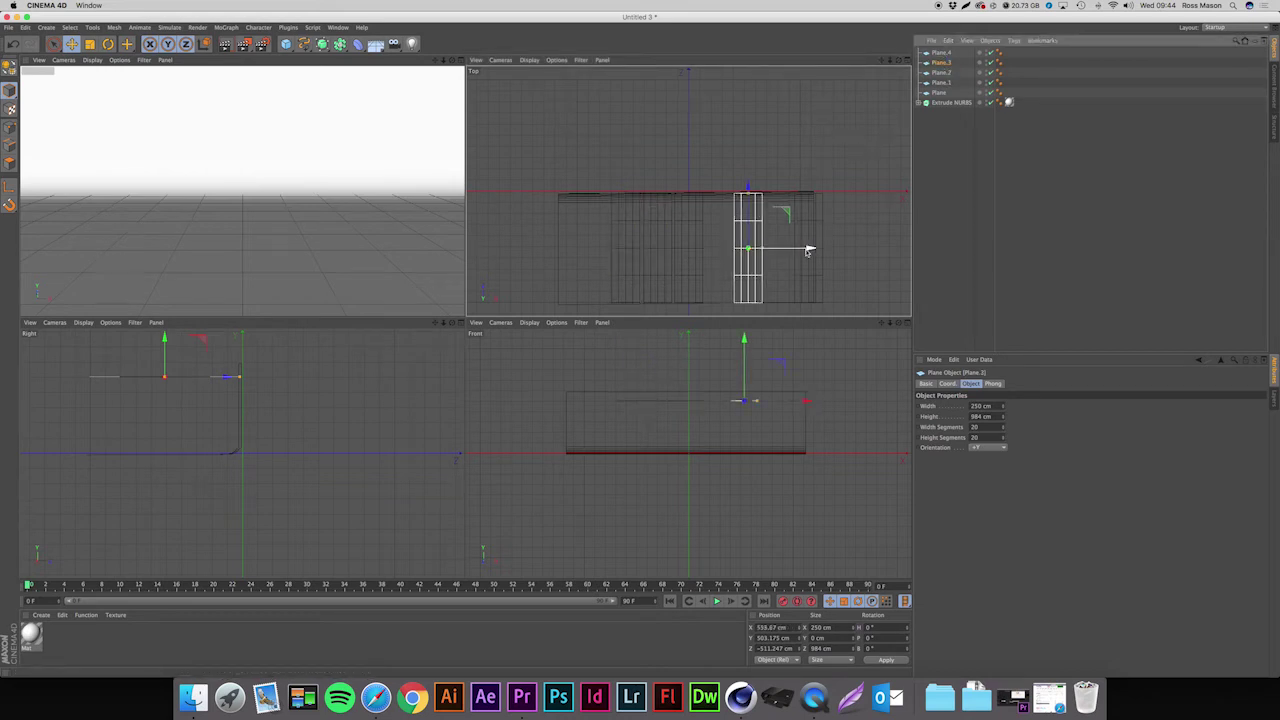
- Move the right-side plane left toward the centre, then maximise the Perspective view
left_click_drag(808, 251, 779, 246)
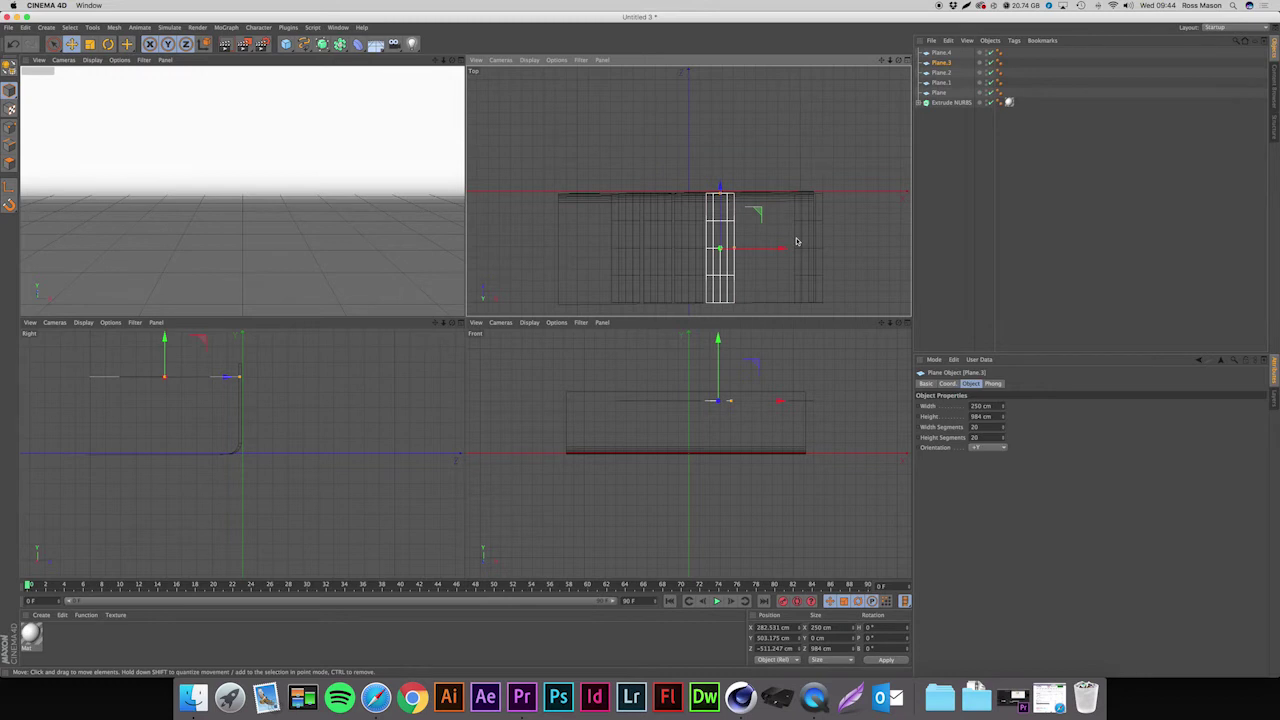
left_click(997, 240)
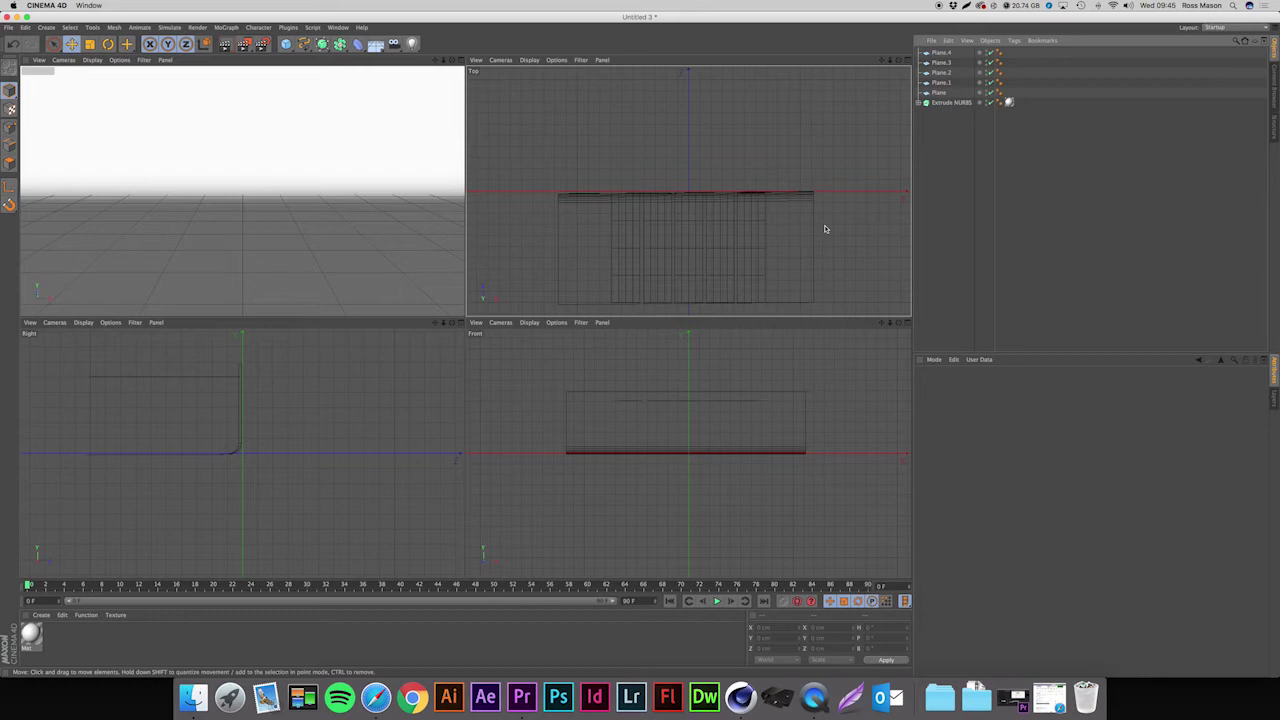
left_click(390, 79)
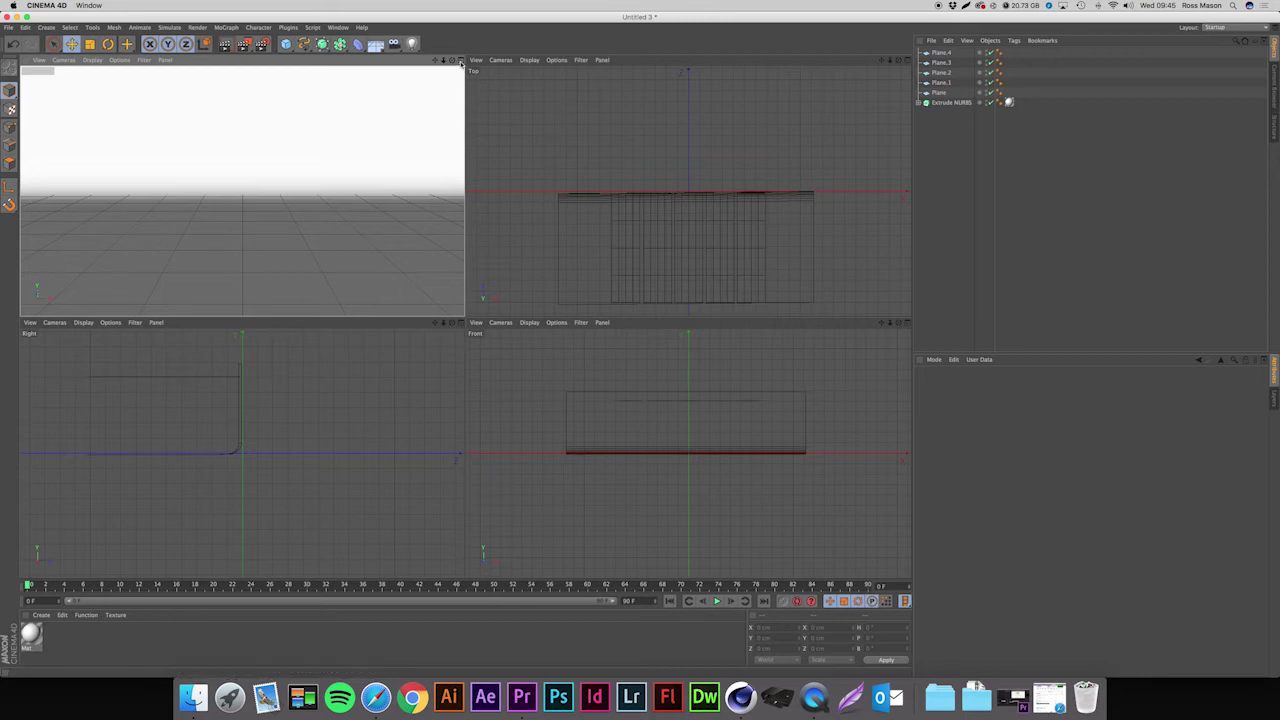
left_click(460, 60)
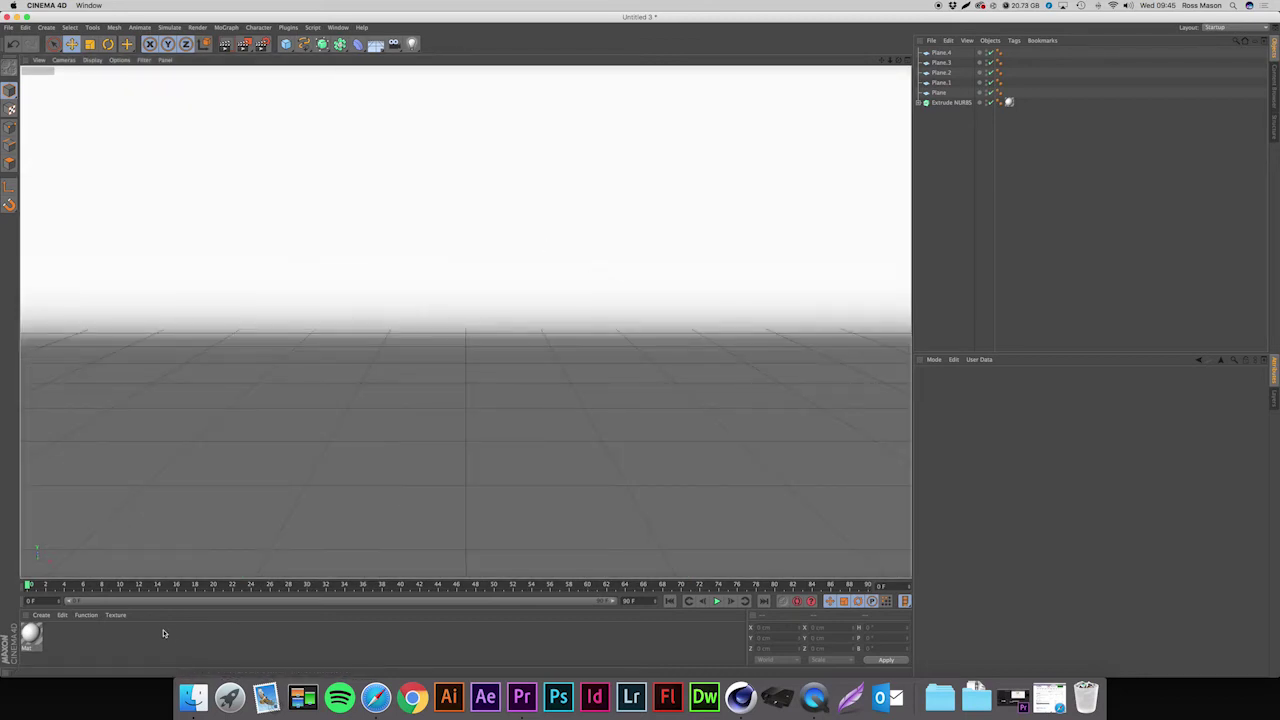
- Create Mat.1 with Colour and Specular off and a pure red (255, 0, 0) Luminance
double_click(134, 650)
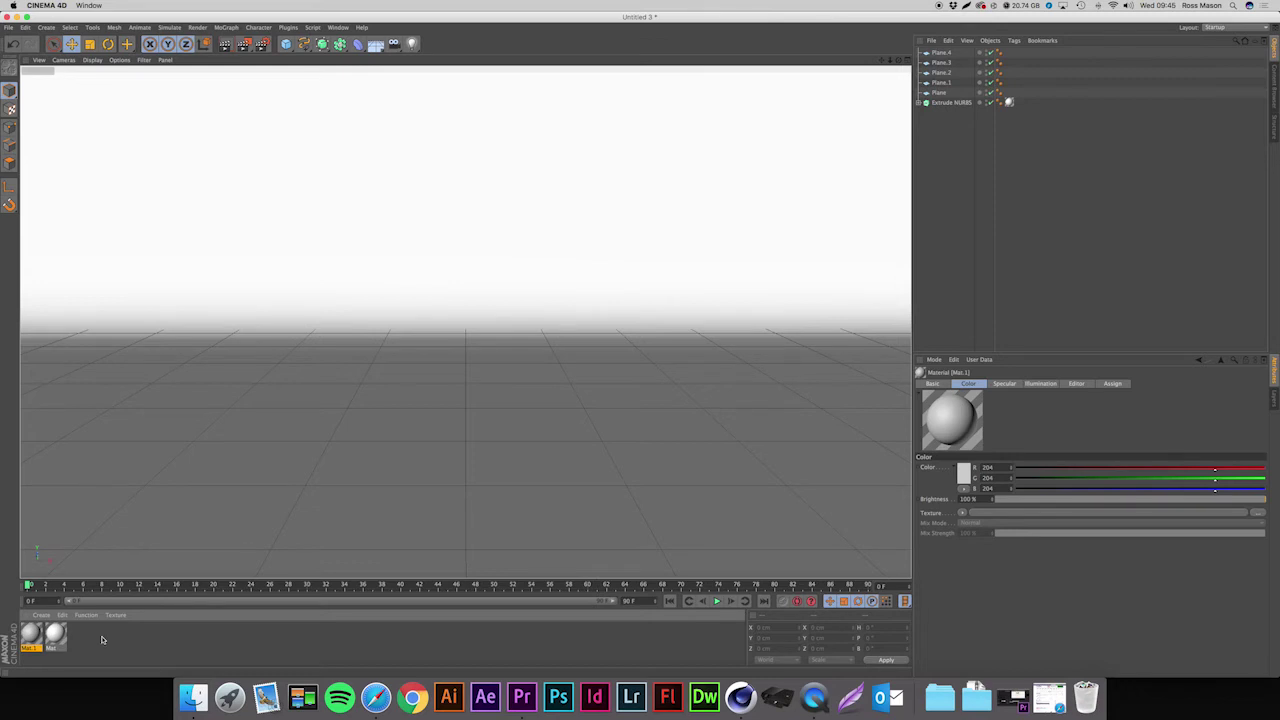
double_click(37, 634)
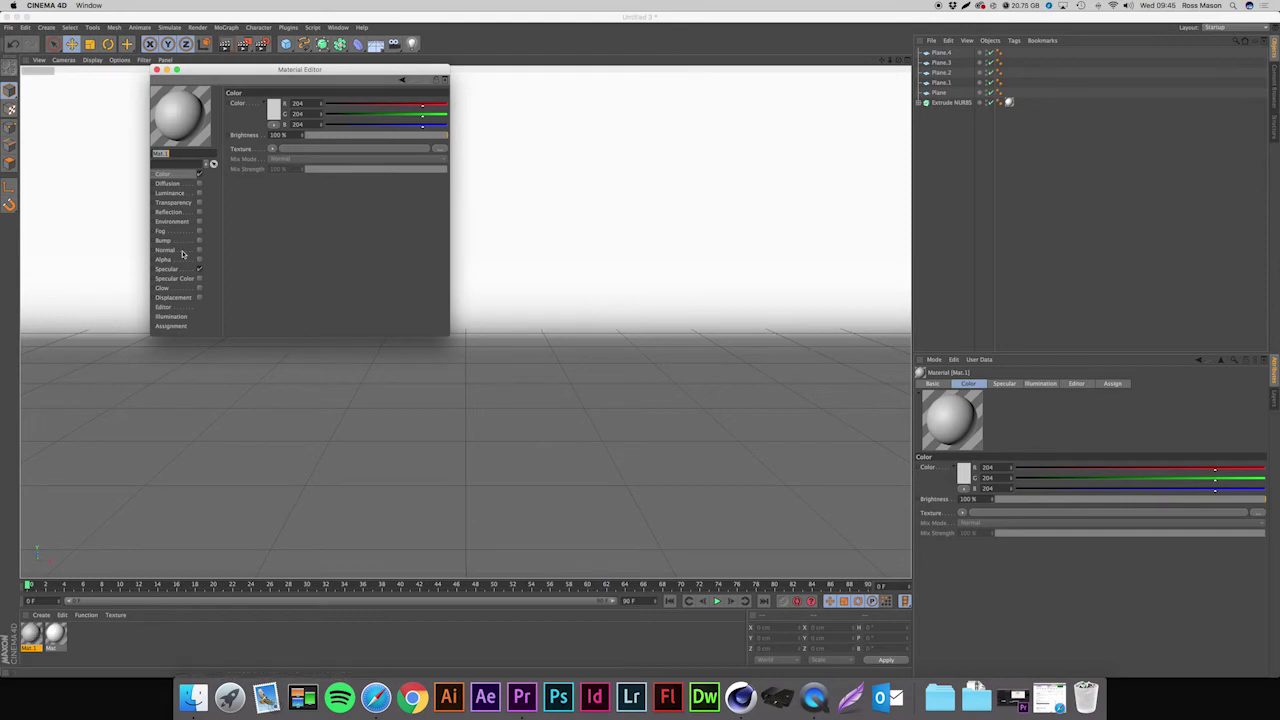
left_click(199, 173)
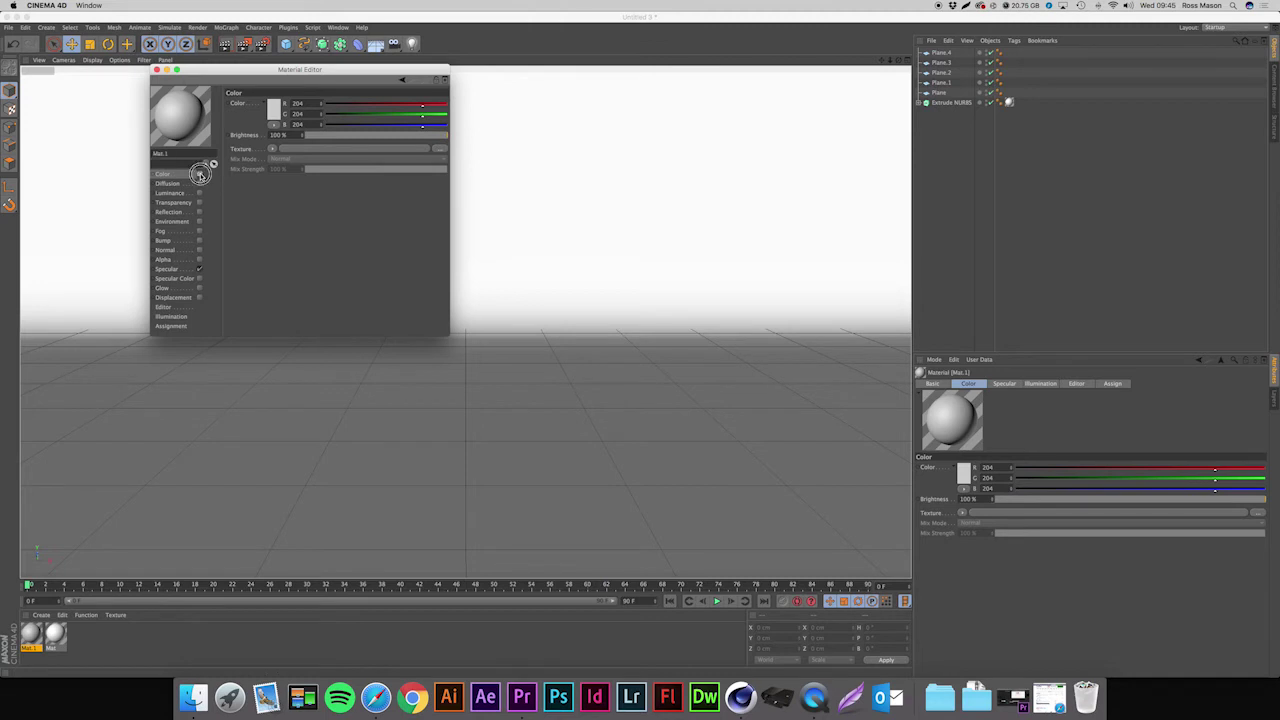
left_click(199, 268)
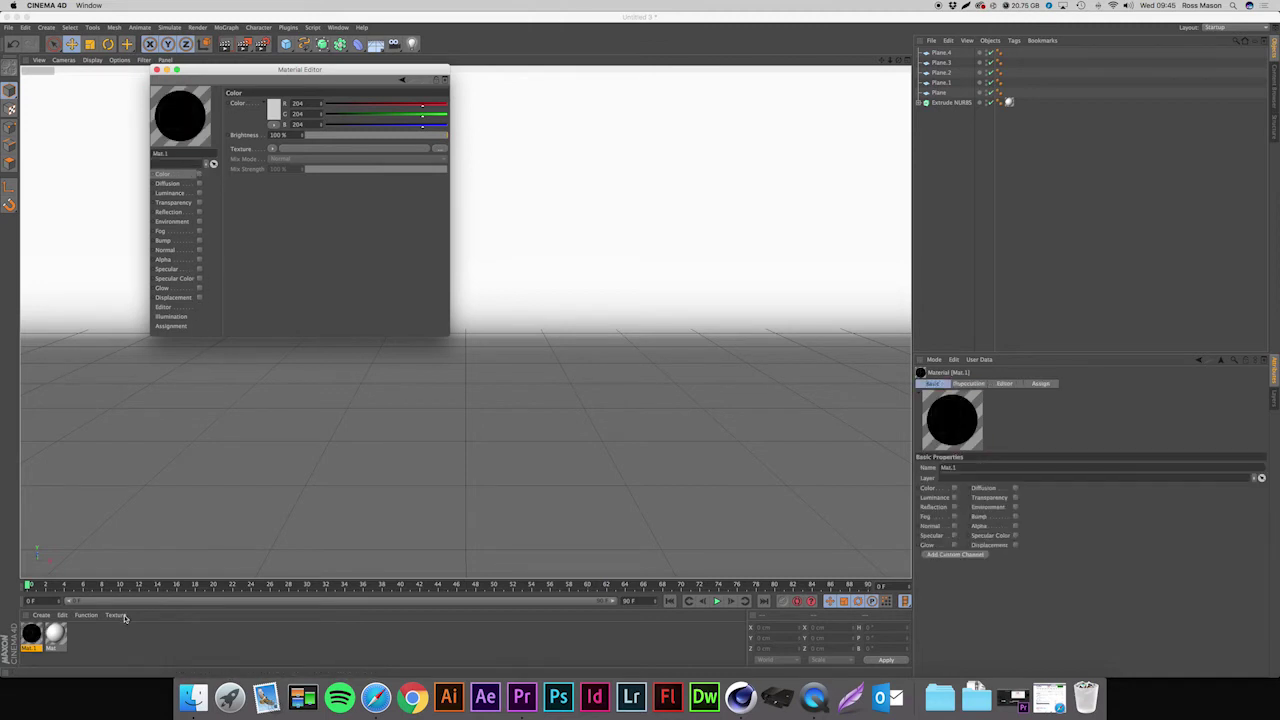
left_click(198, 193)
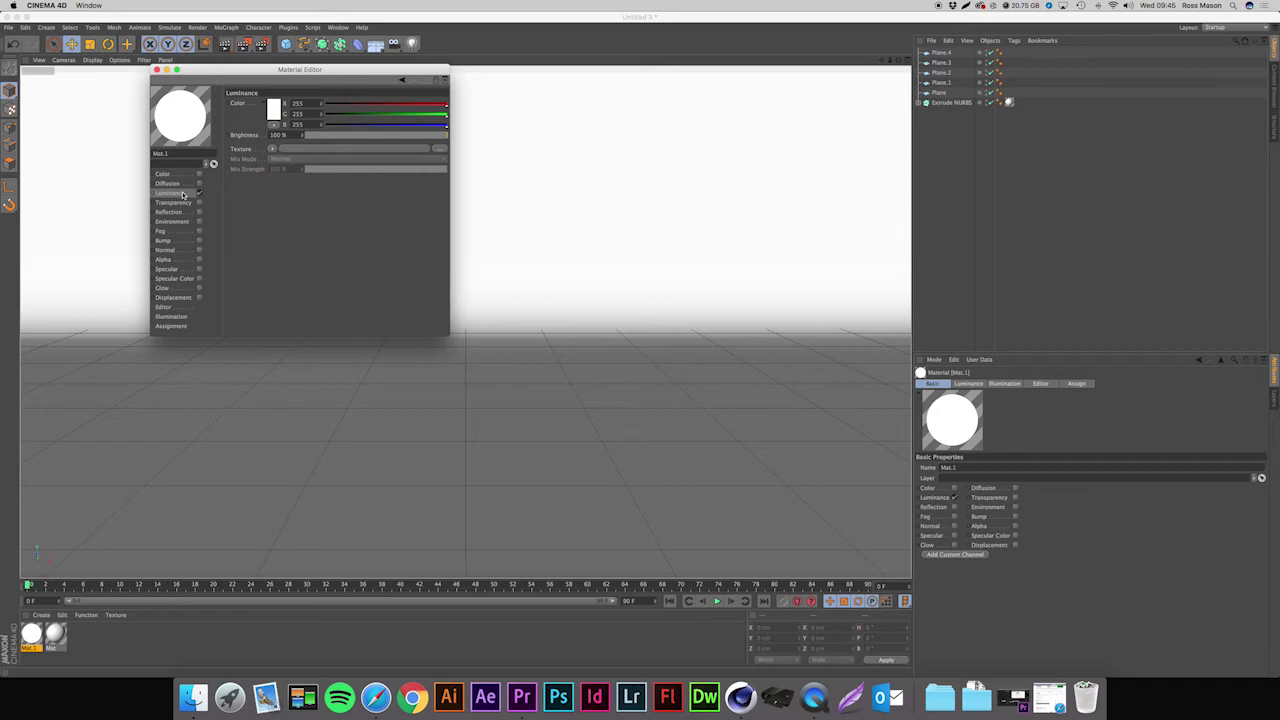
left_click(268, 108)
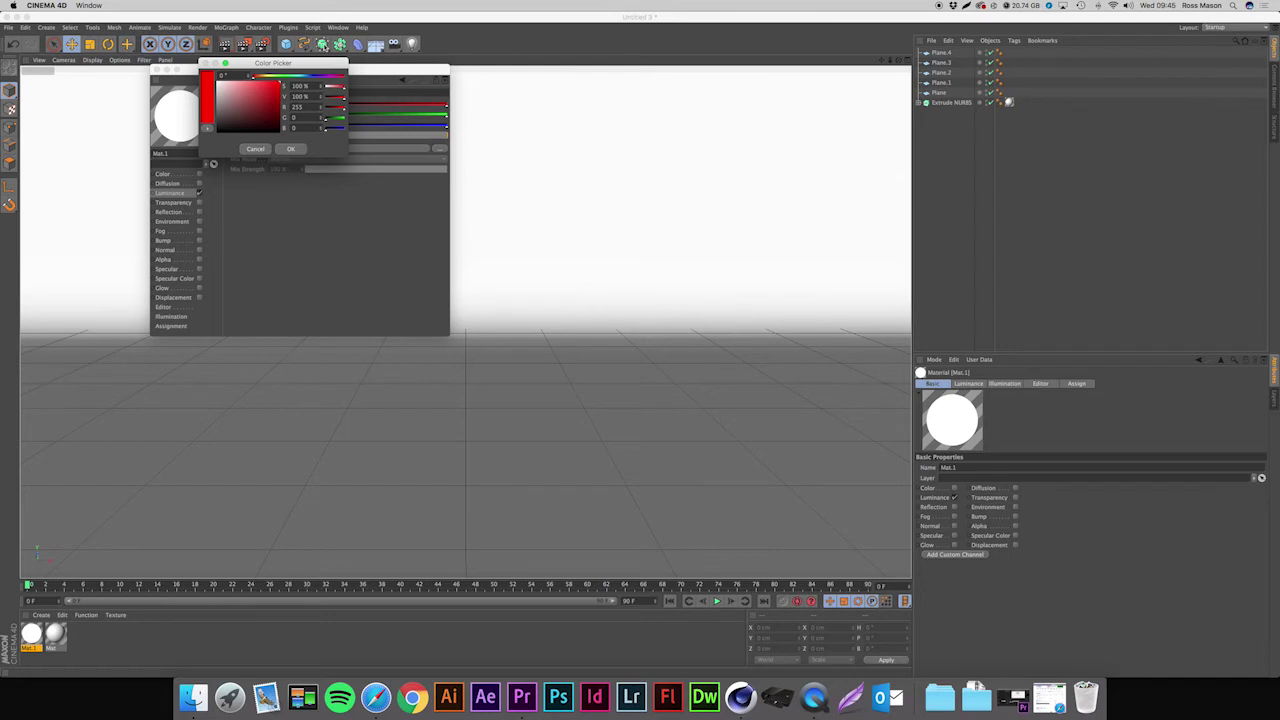
left_click(290, 148)
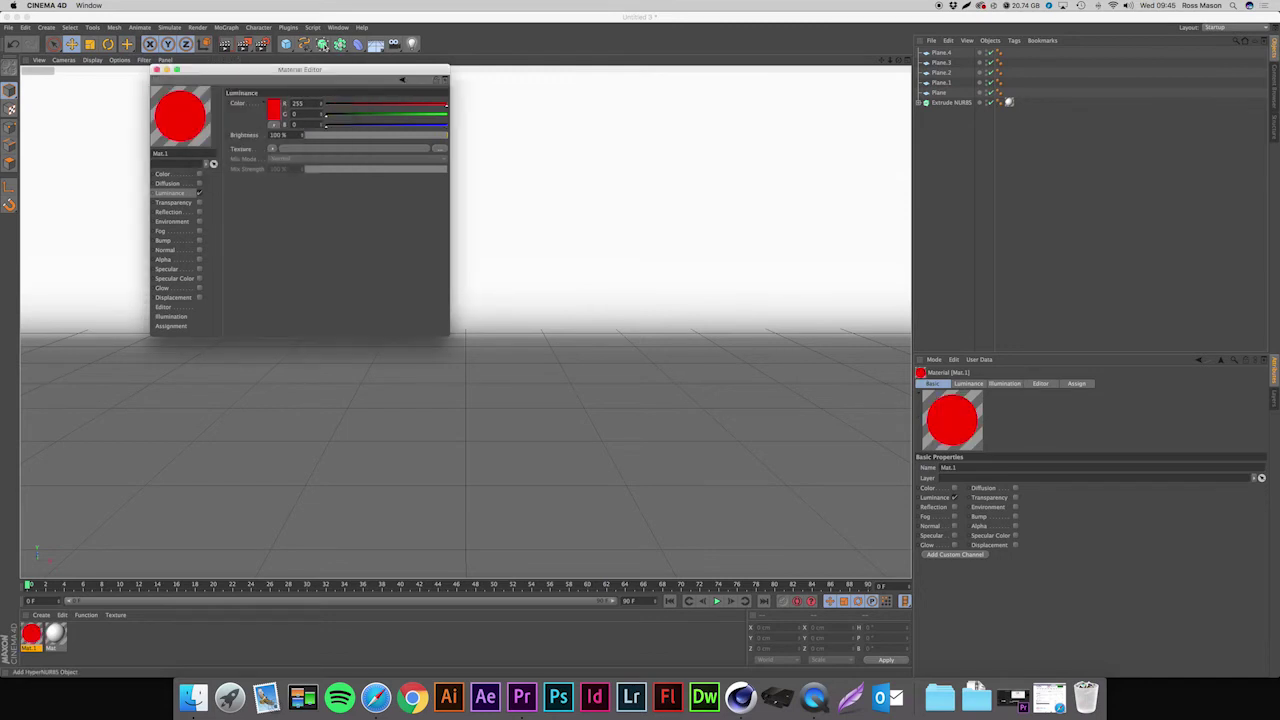
left_click(156, 69)
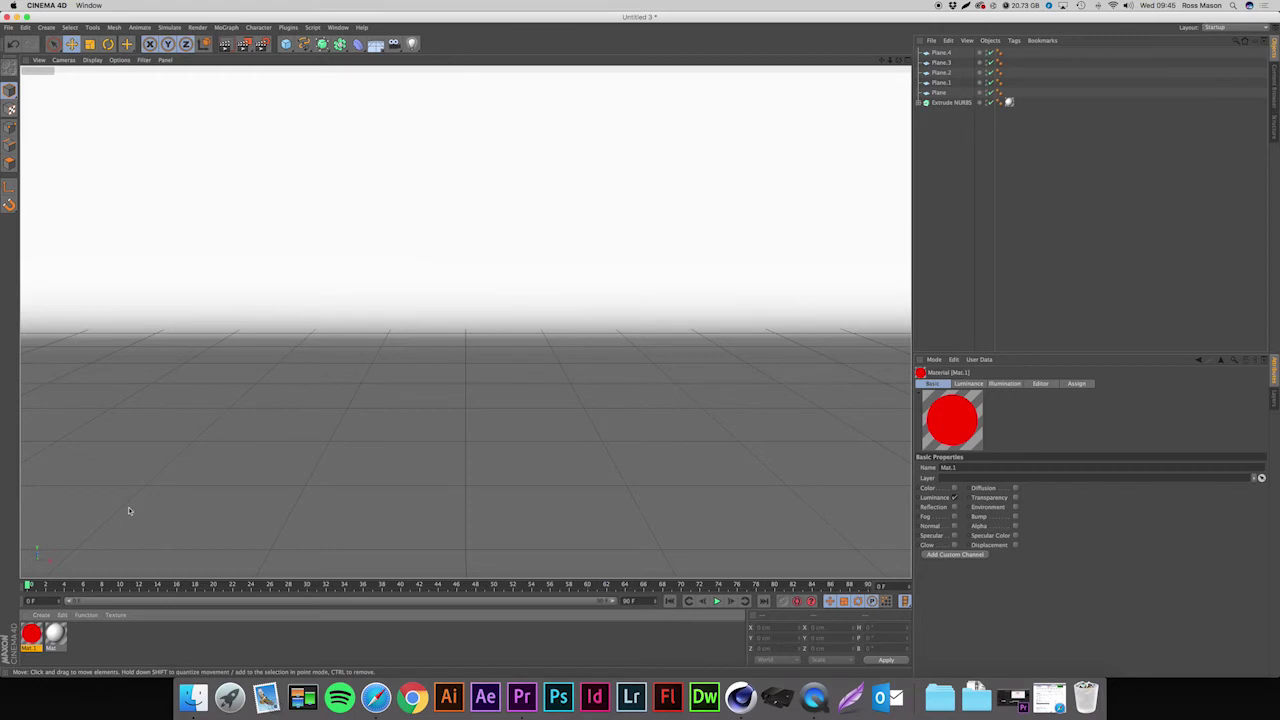
- In the four-view layout, apply the red Mat.1 to the object named Plane
left_click(910, 62)
left_click(942, 74)
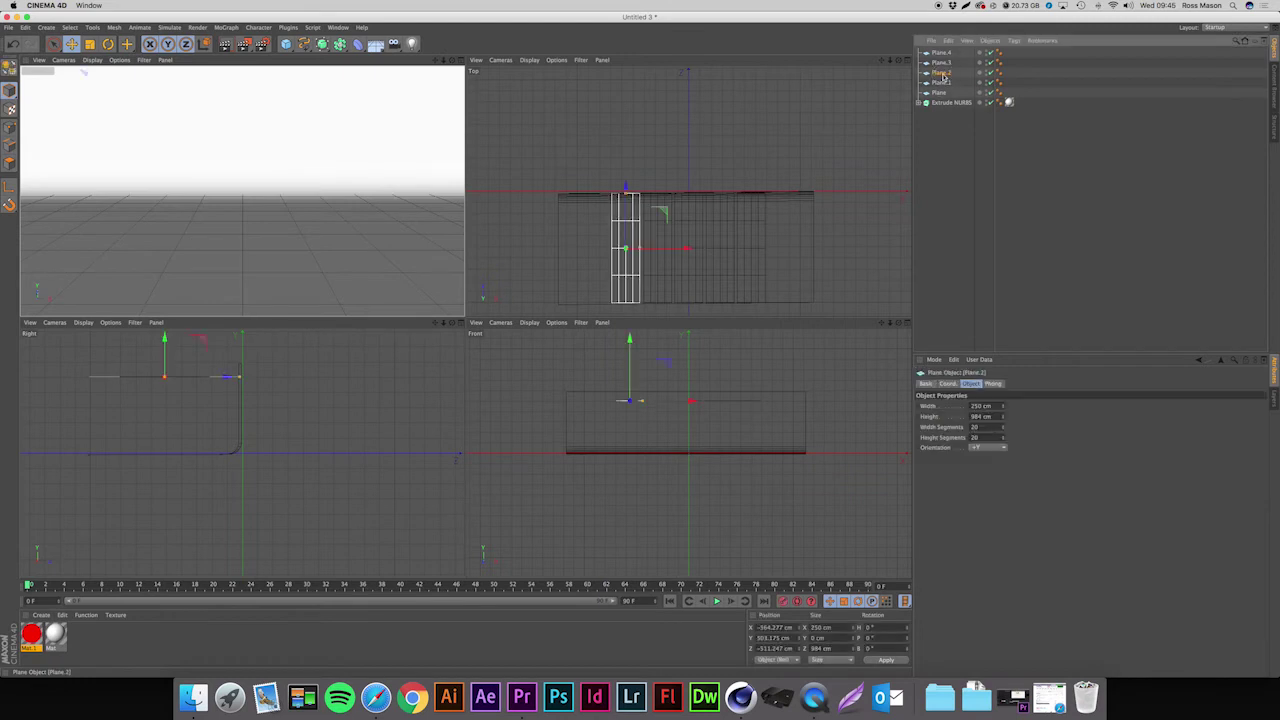
left_click(942, 82)
left_click(940, 92)
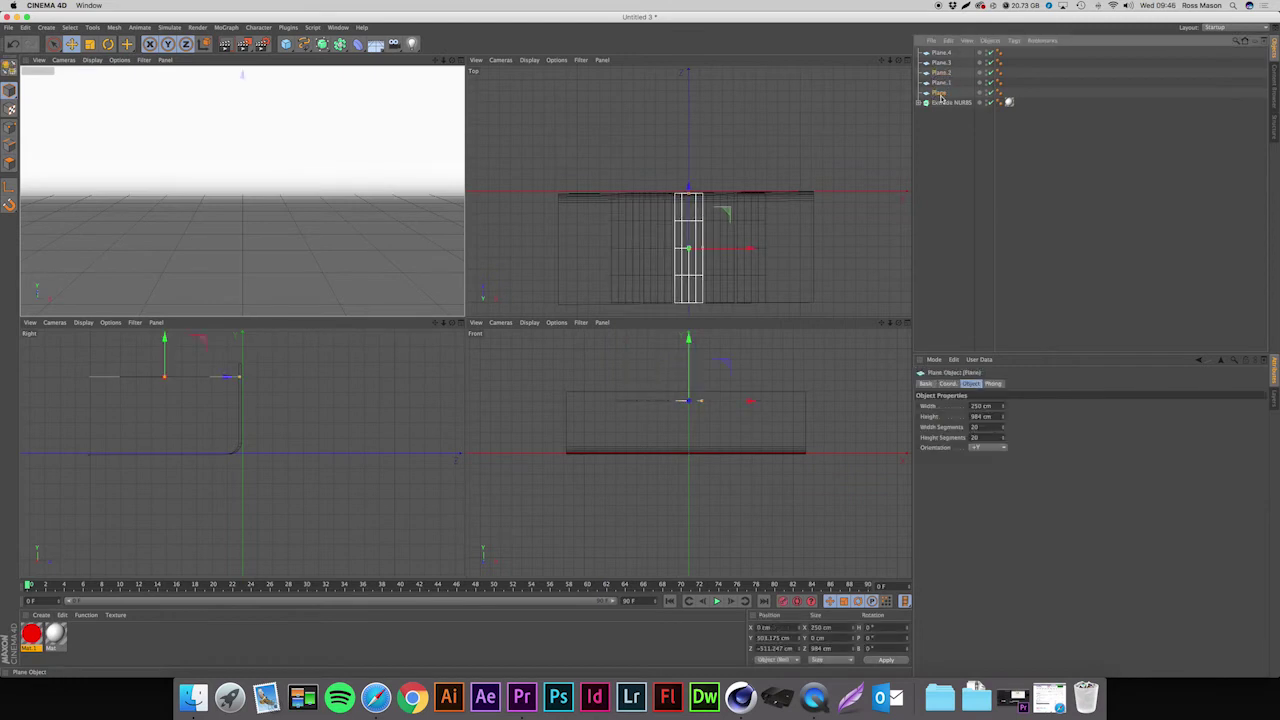
left_click_drag(32, 636, 942, 93)
left_click(969, 163)
- Add a 100 cm Sphere in the maximised Perspective view and raise it to Y 88.5 cm
left_click(460, 60)
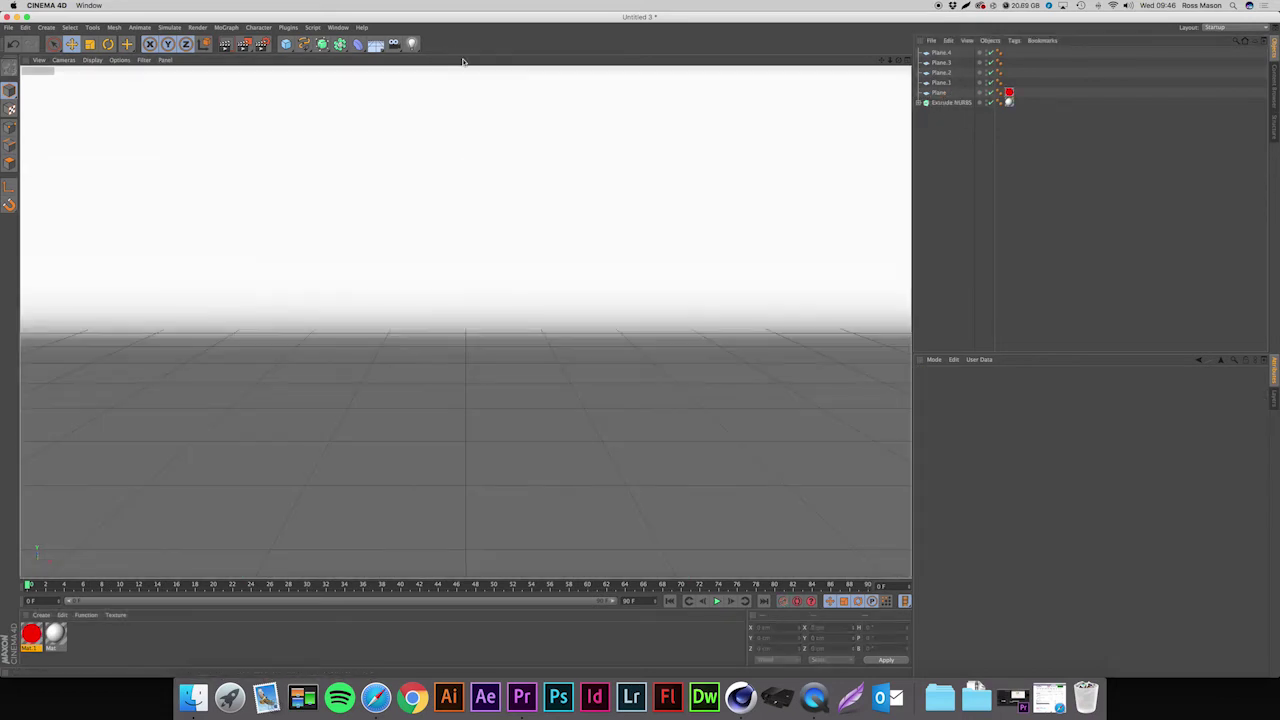
left_click(283, 45)
left_click_drag(283, 45, 500, 80)
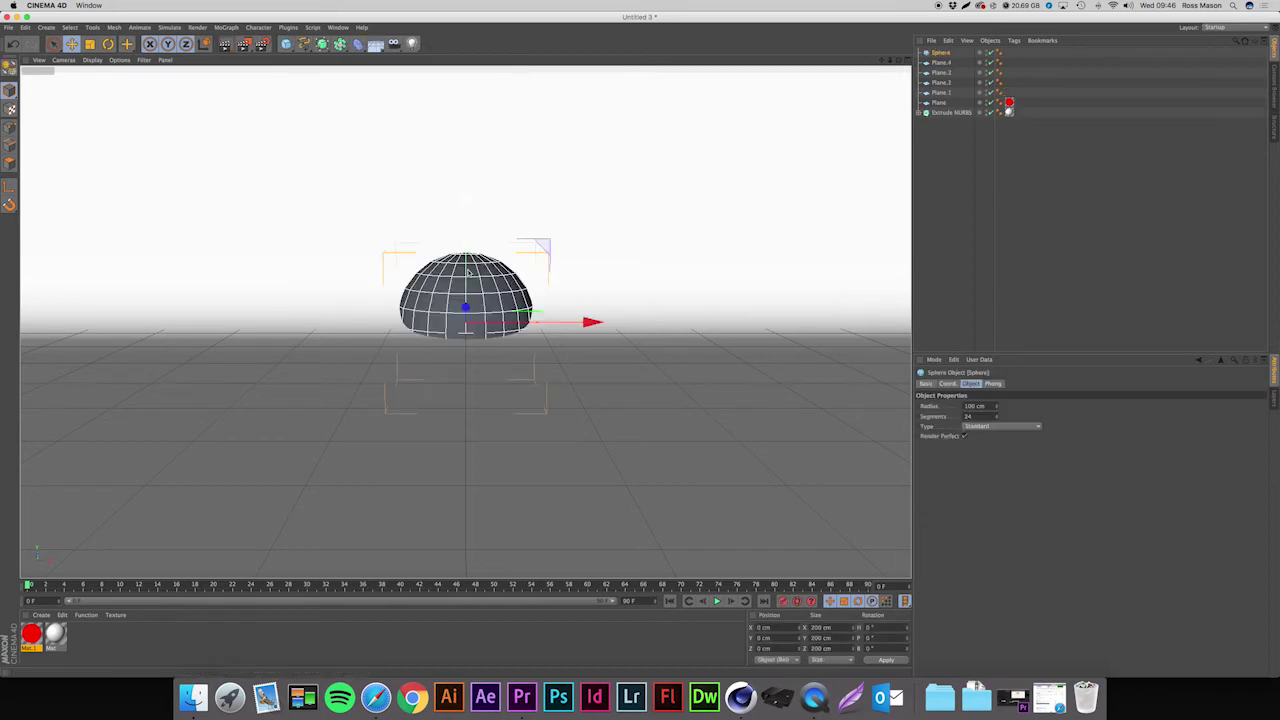
left_click_drag(465, 211, 468, 250)
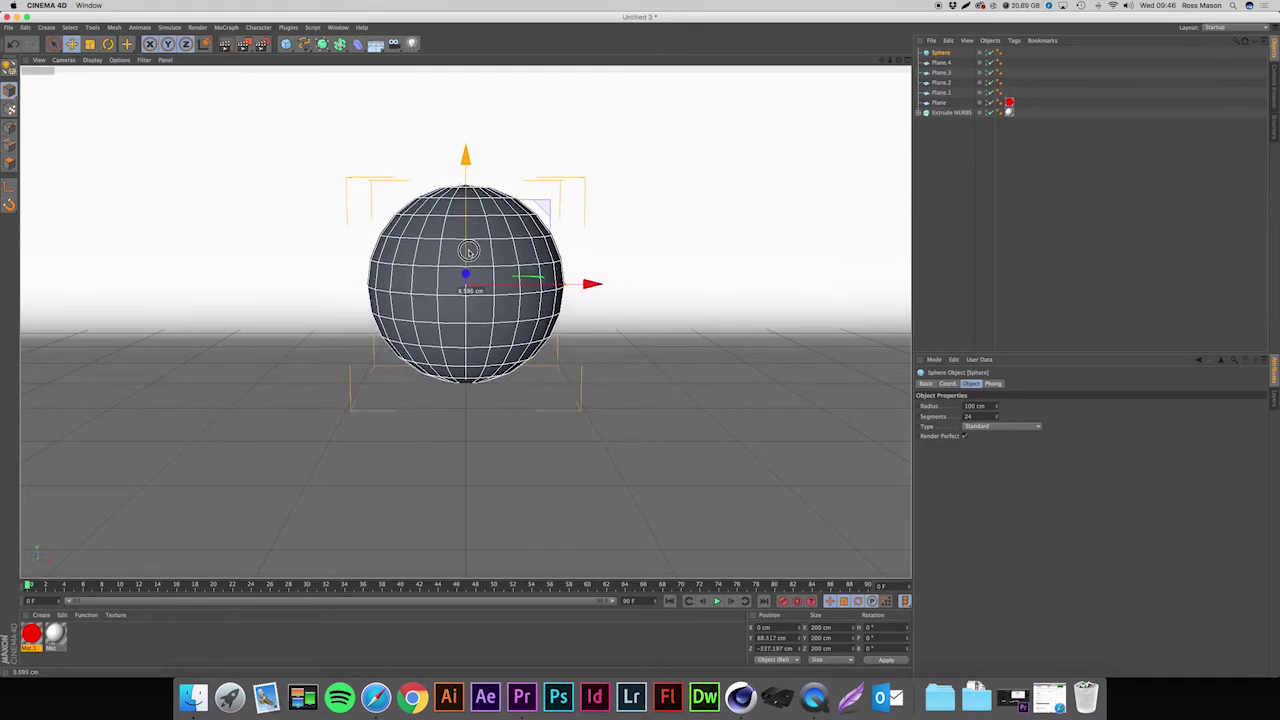
left_click(1016, 252)
- Render a preview of the red-lit sphere, then return to the four-pane editor view
left_click(224, 45)
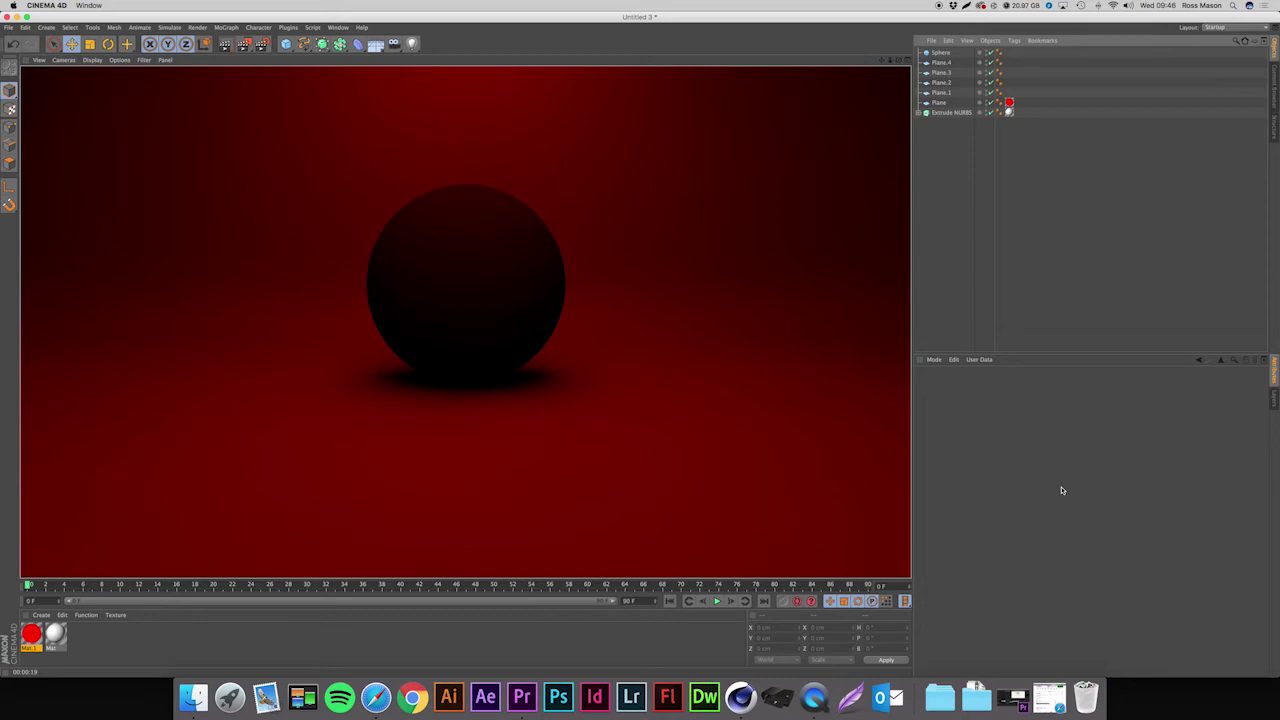
left_click(1021, 321)
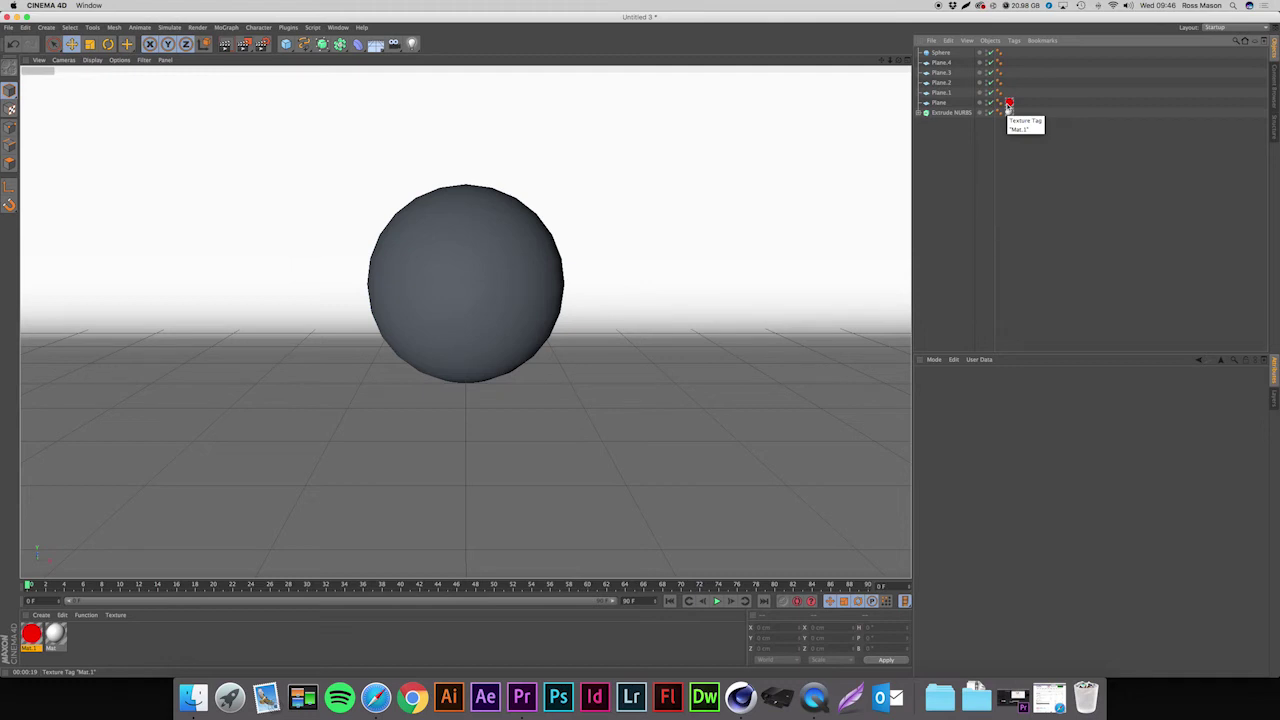
left_click_drag(1008, 104, 1008, 112)
middle_click(893, 115)
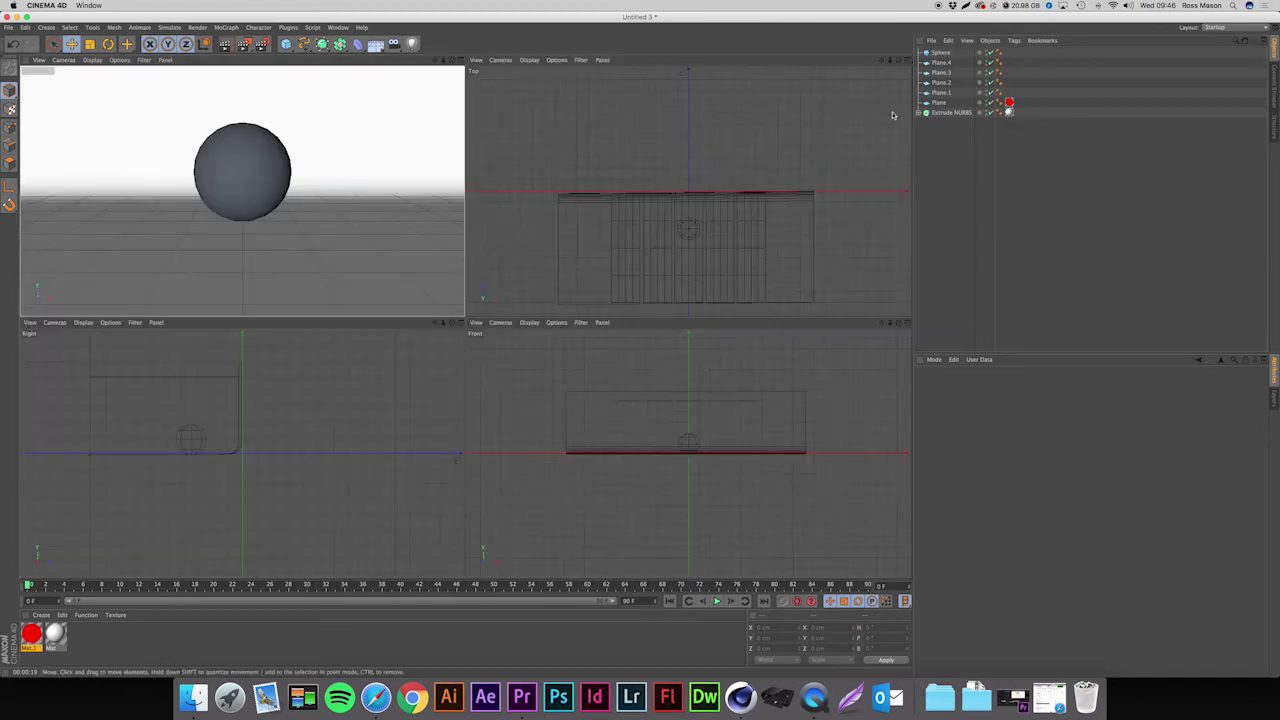
- Move the red material tag from Plane onto Plane.4
left_click(747, 250)
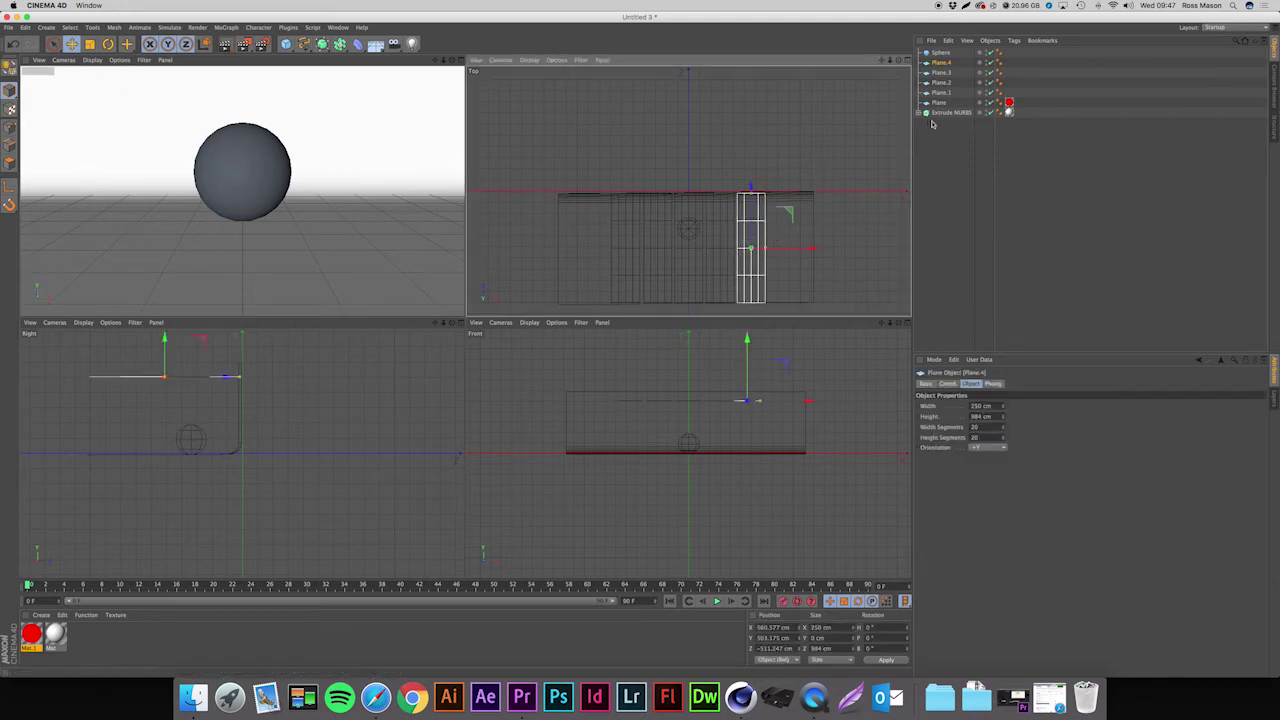
left_click(1011, 104)
left_click_drag(1011, 104, 1009, 62)
left_click(619, 396)
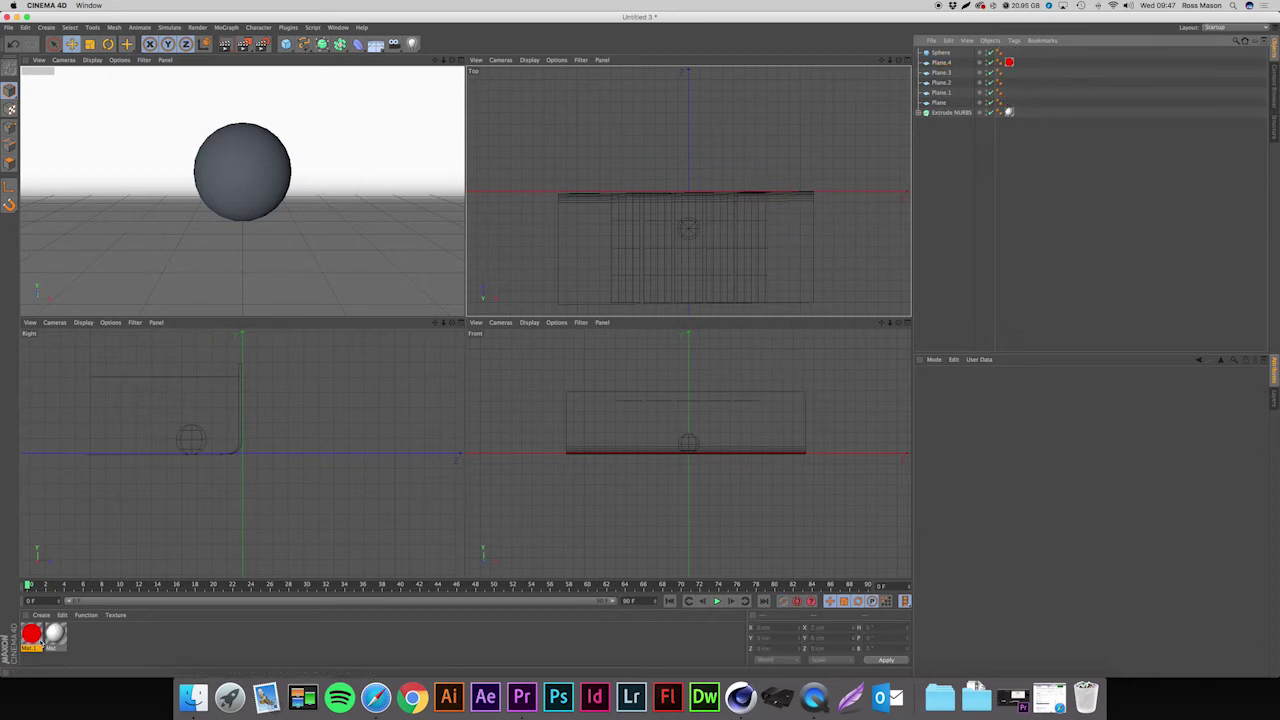
- Duplicate Mat.1 as Mat.2 and change its luminance colour to blue
left_click_drag(32, 636, 67, 656, "ctrl")
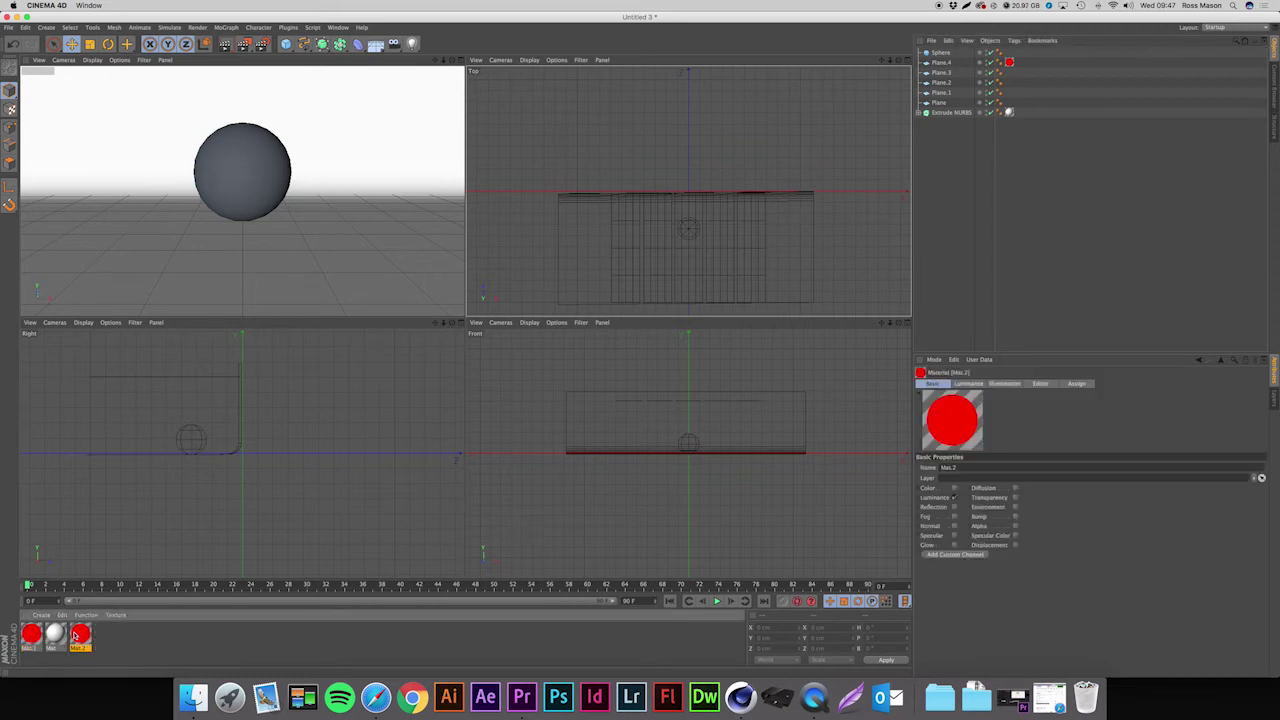
double_click(74, 636)
left_click(271, 118)
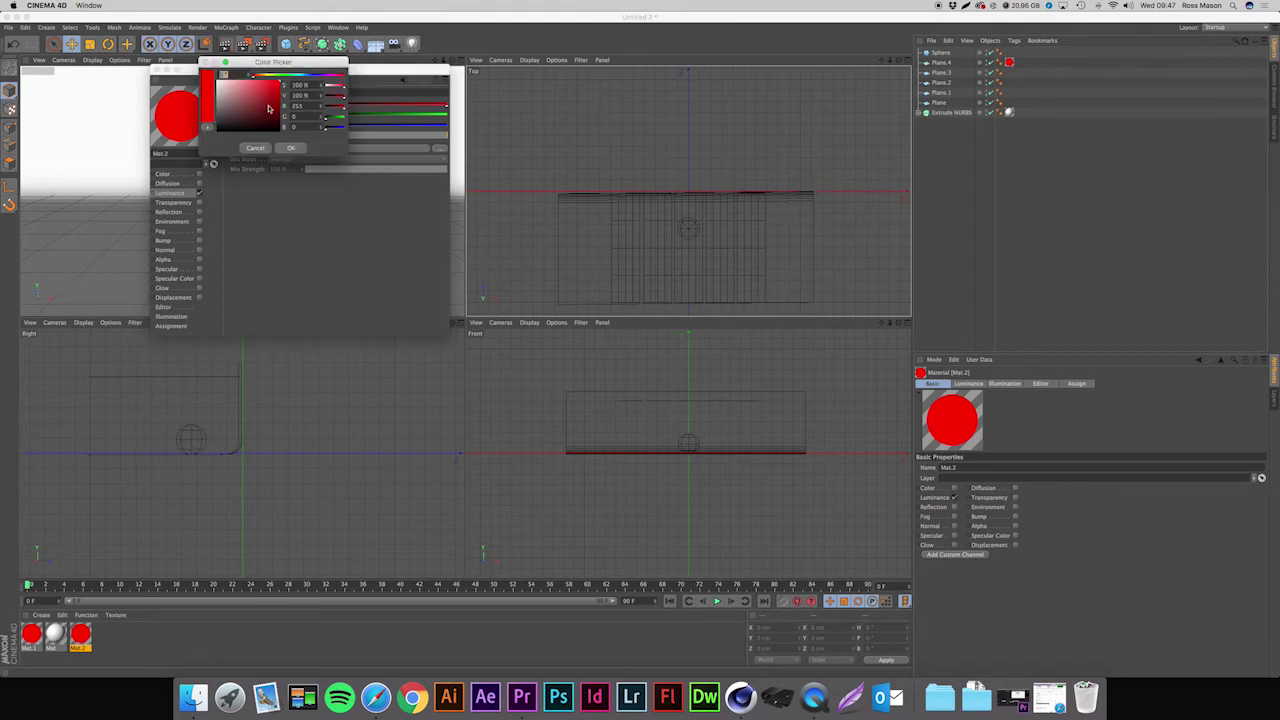
left_click(304, 77)
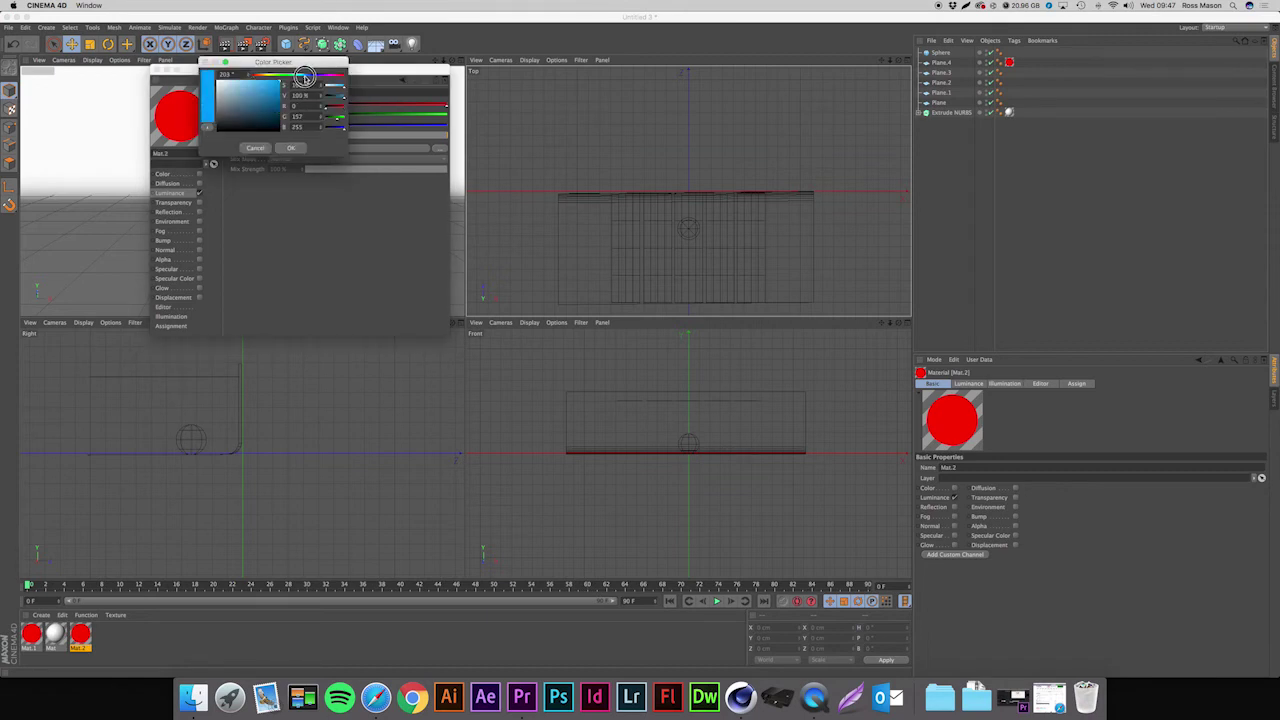
left_click(290, 147)
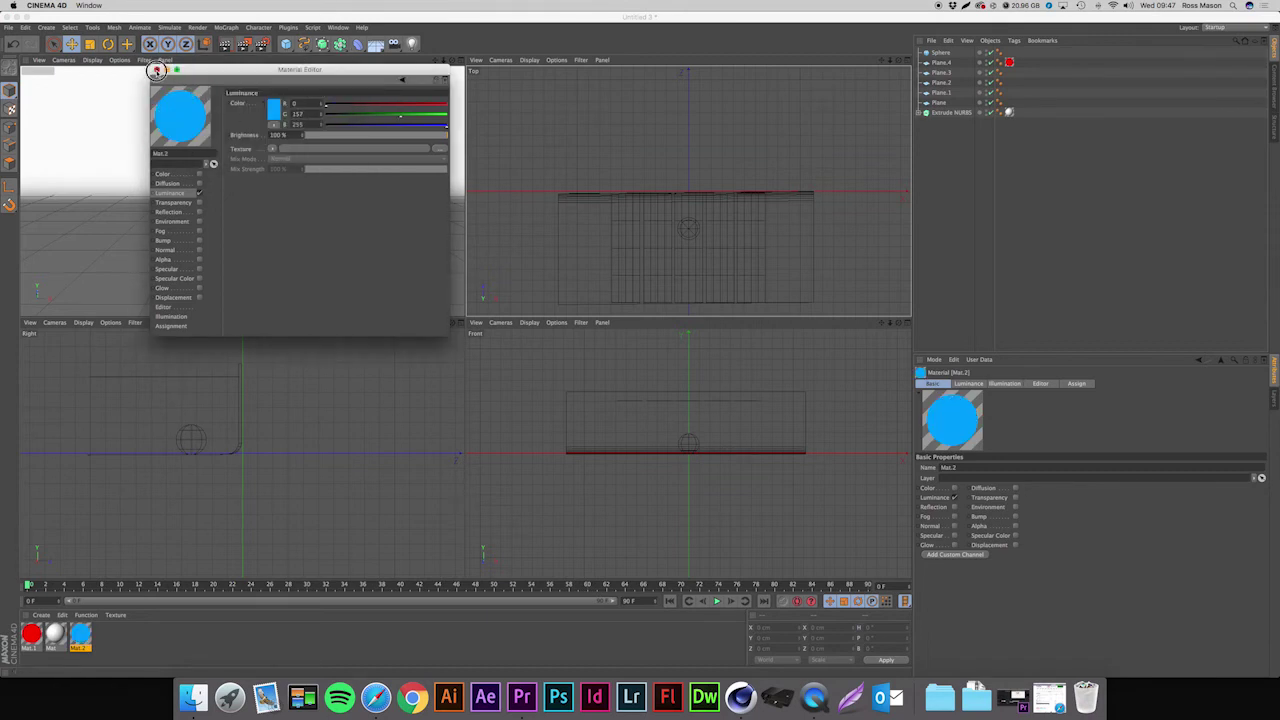
left_click(157, 70)
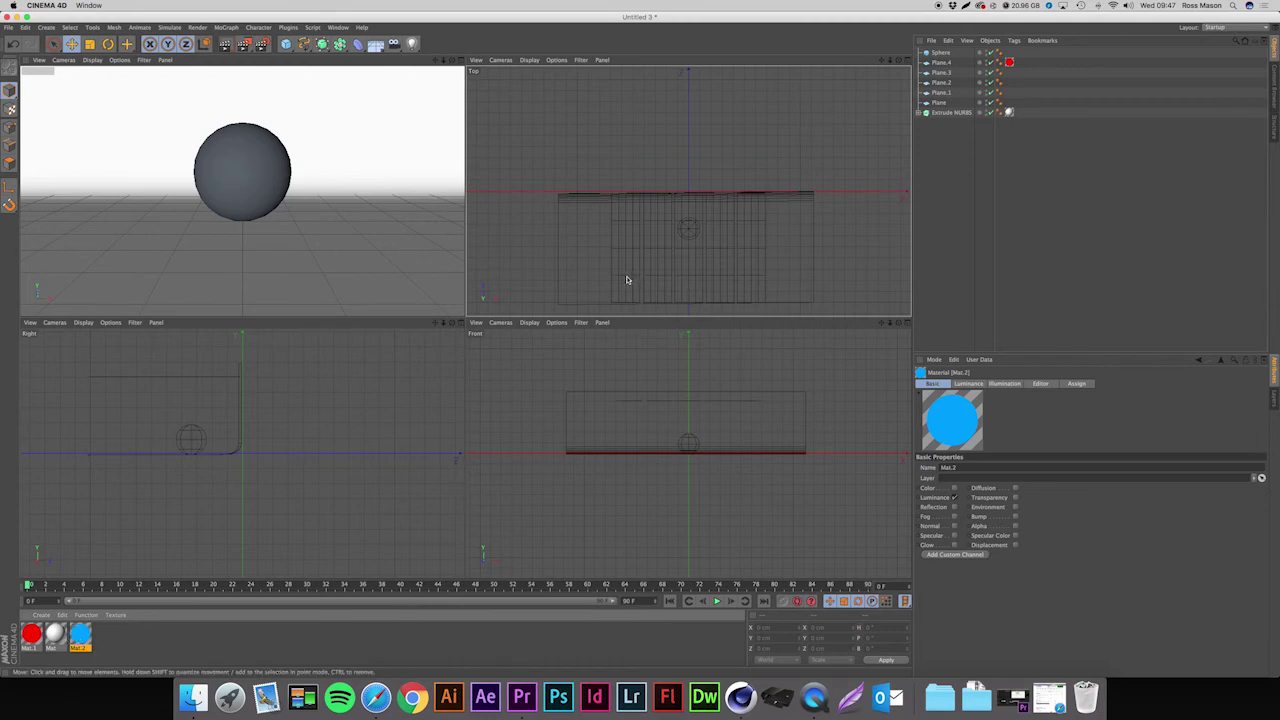
- Apply blue Mat.2 to Plane.2, place Plane.2 below Plane, and duplicate Mat.2 as Mat.3
left_click(628, 280)
left_click_drag(82, 636, 943, 106)
left_click(971, 229)
left_click(952, 181)
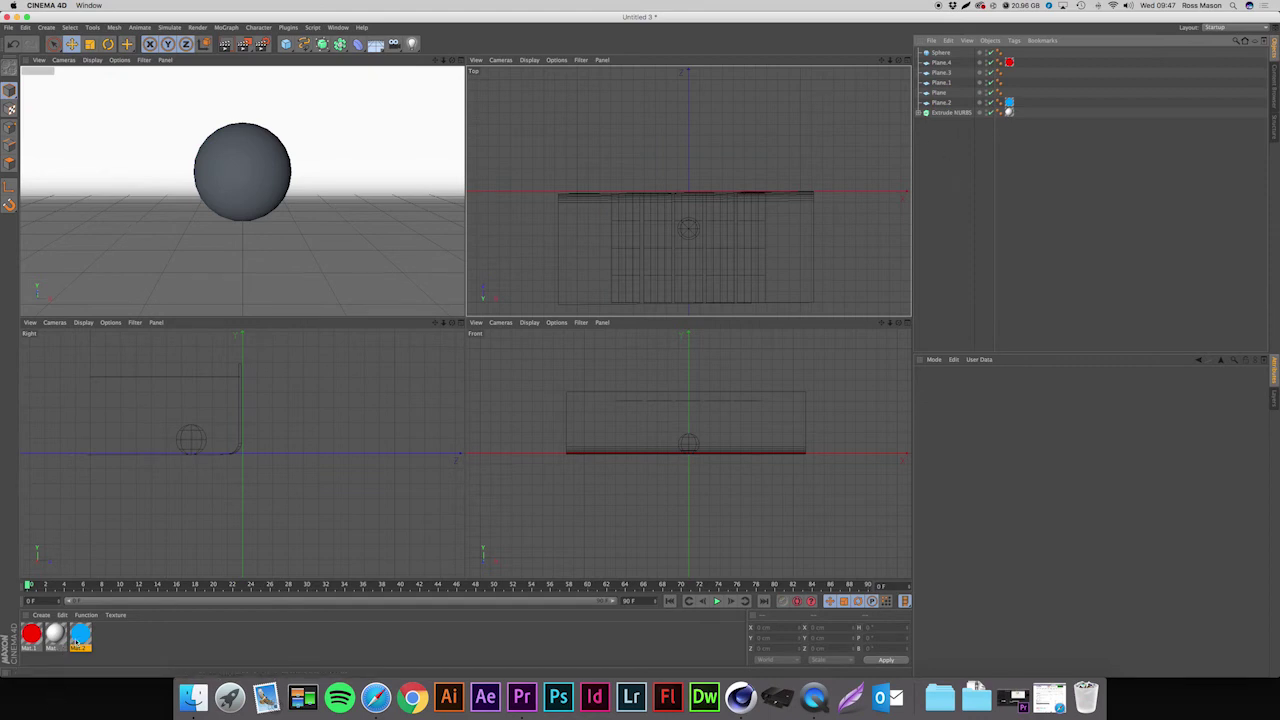
left_click_drag(85, 638, 98, 640, "ctrl")
- Recolour Mat.3's luminance to cyan-green (0, 157, 255)
double_click(104, 638)
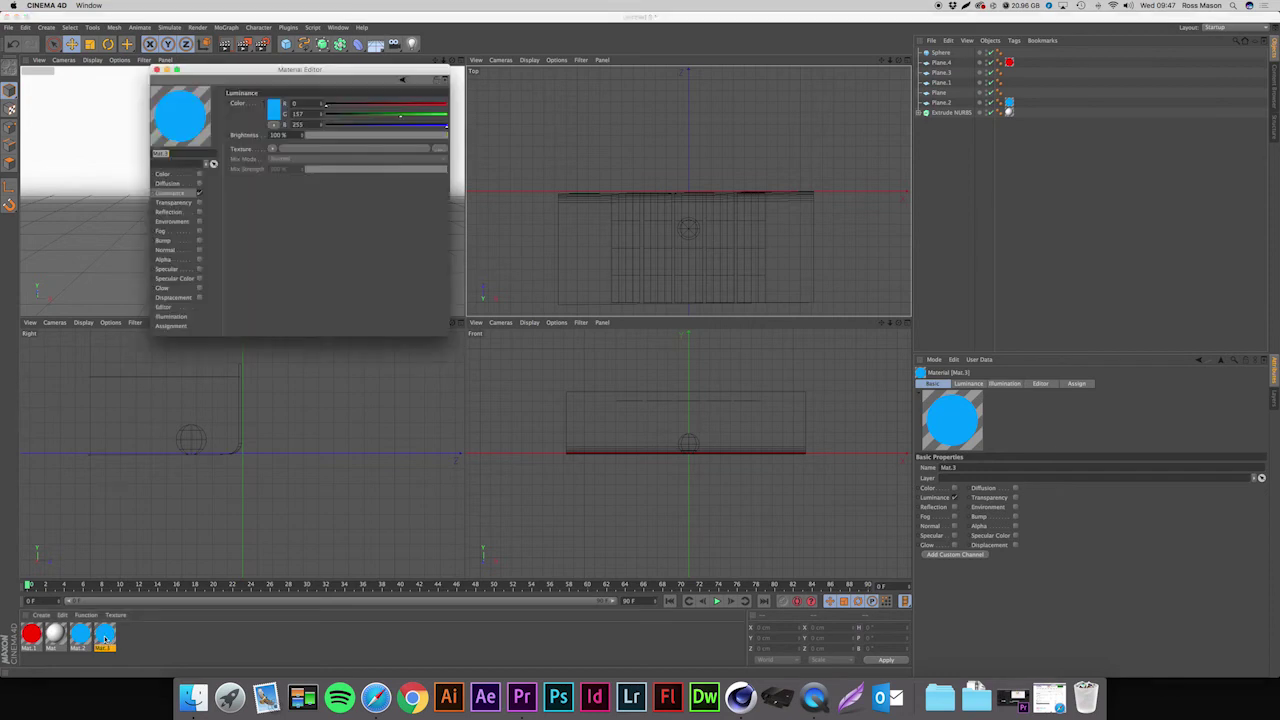
left_click(274, 119)
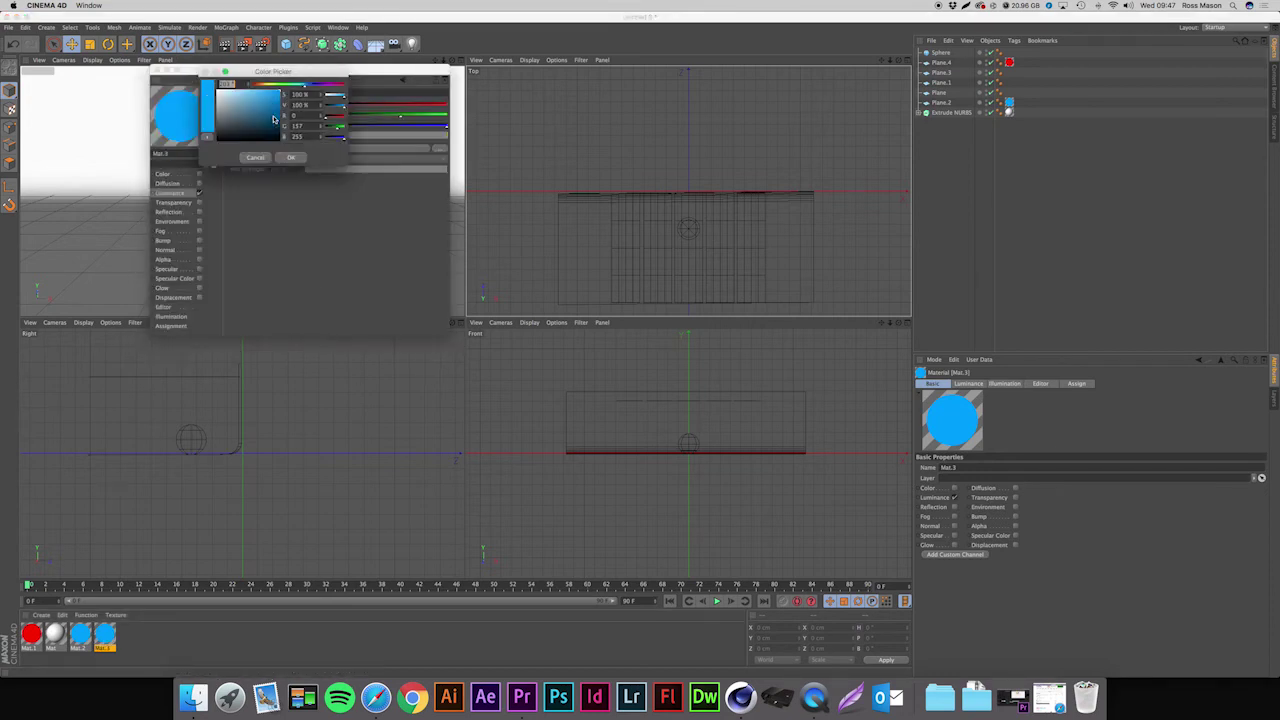
left_click(296, 86)
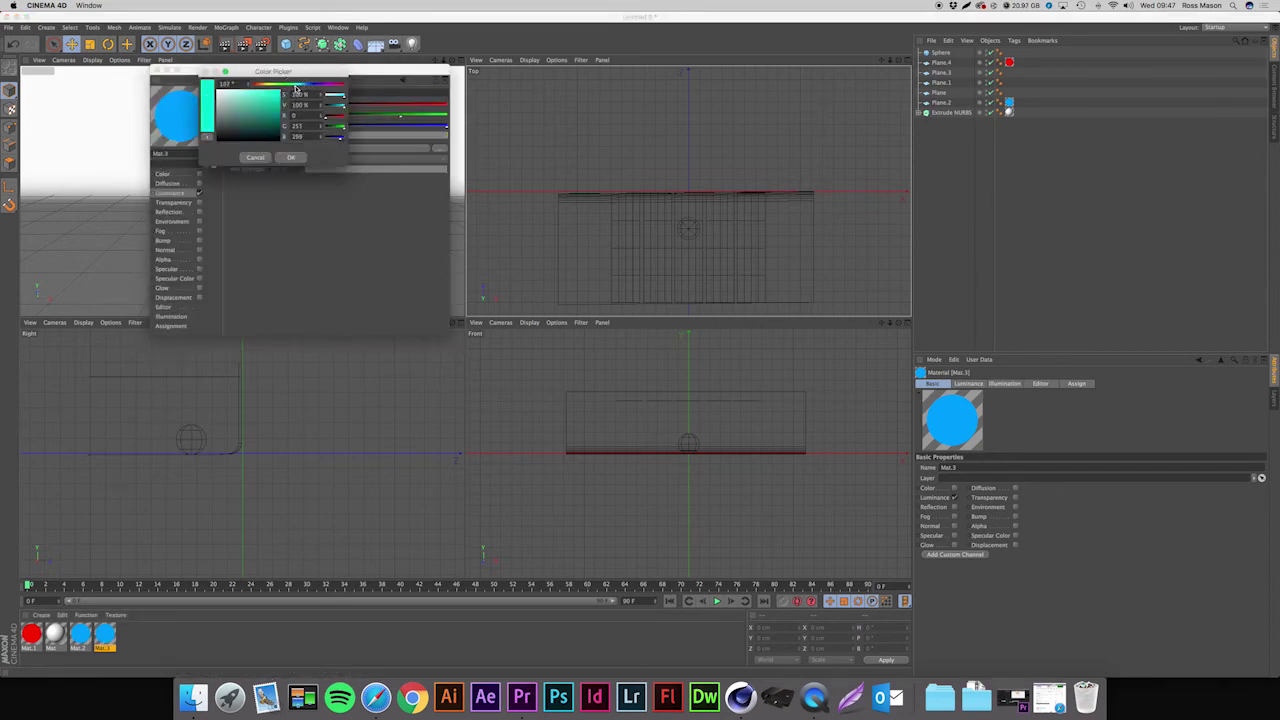
left_click(291, 157)
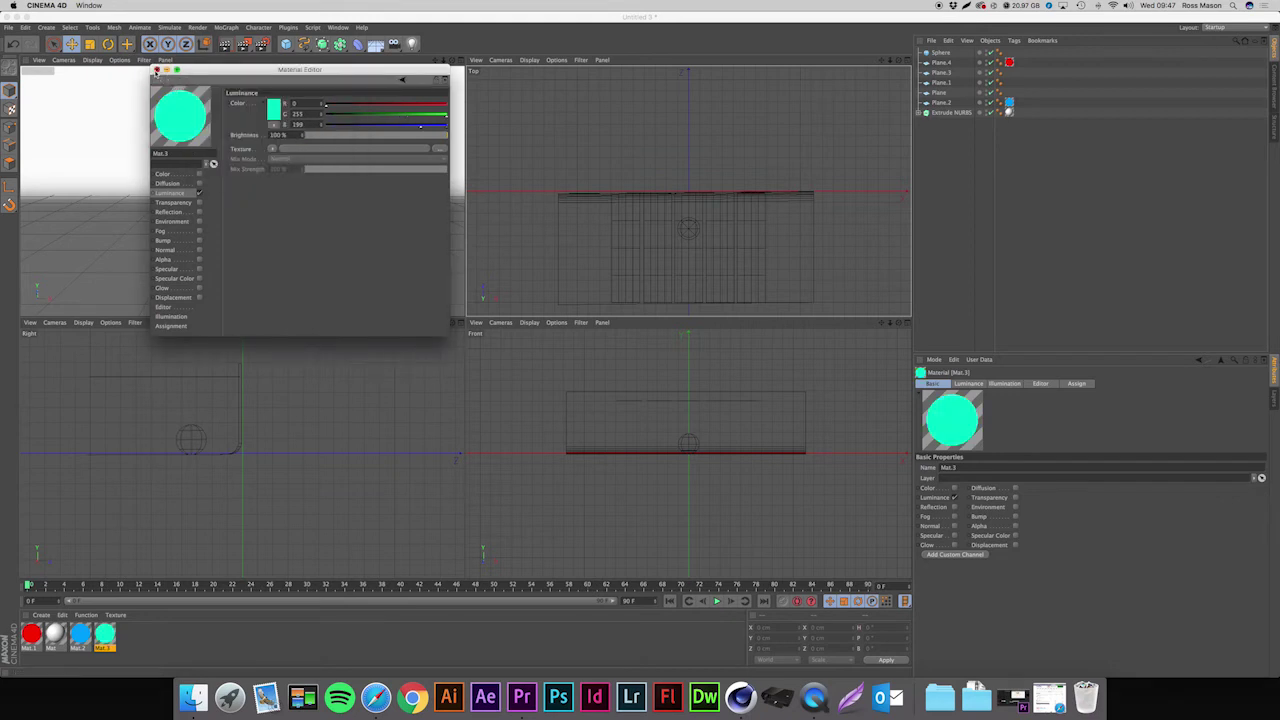
left_click(156, 71)
- Select Plane, duplicate the cyan material as yellow-glowing Mat.4, and apply it to Plane
left_click(660, 251)
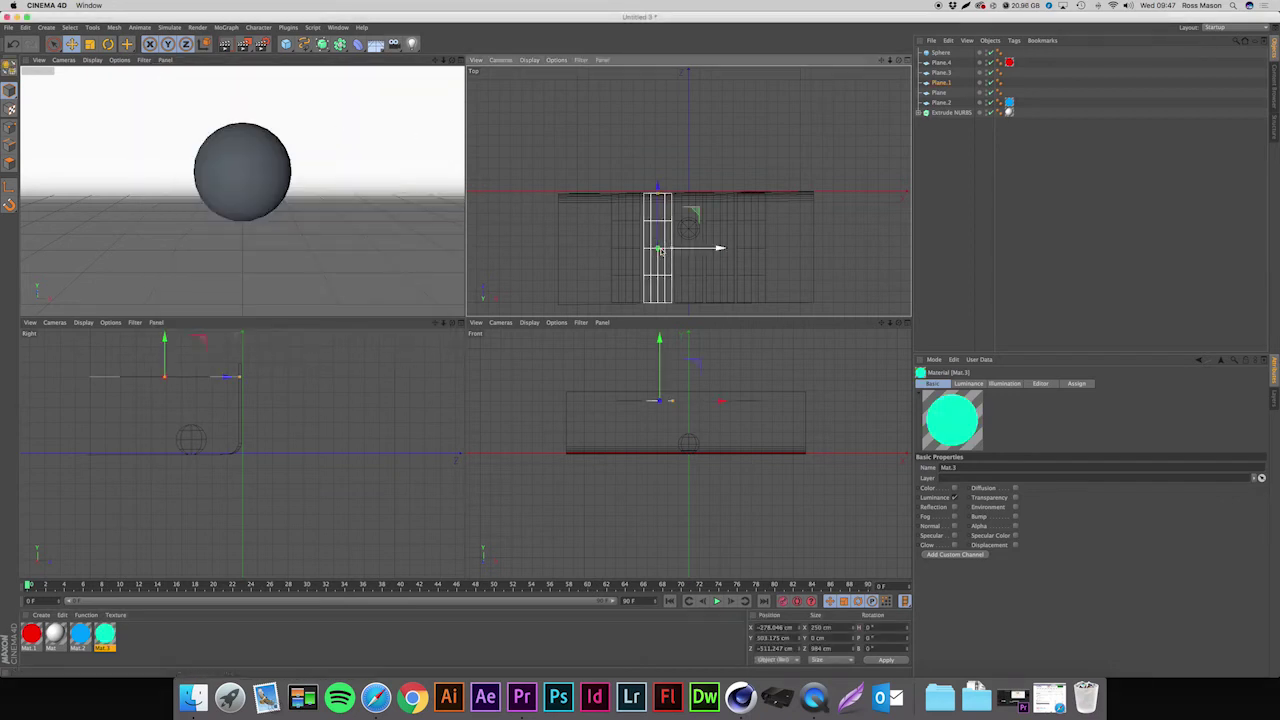
left_click(293, 495)
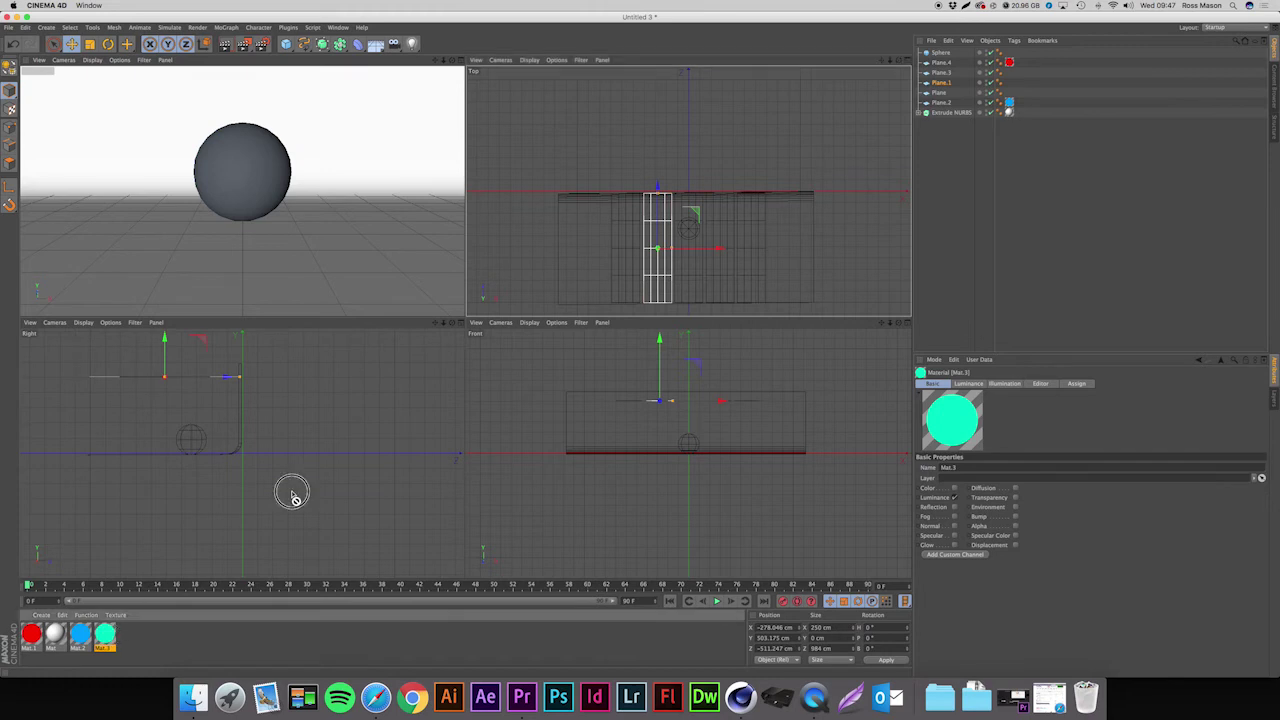
left_click(940, 92)
left_click(946, 163)
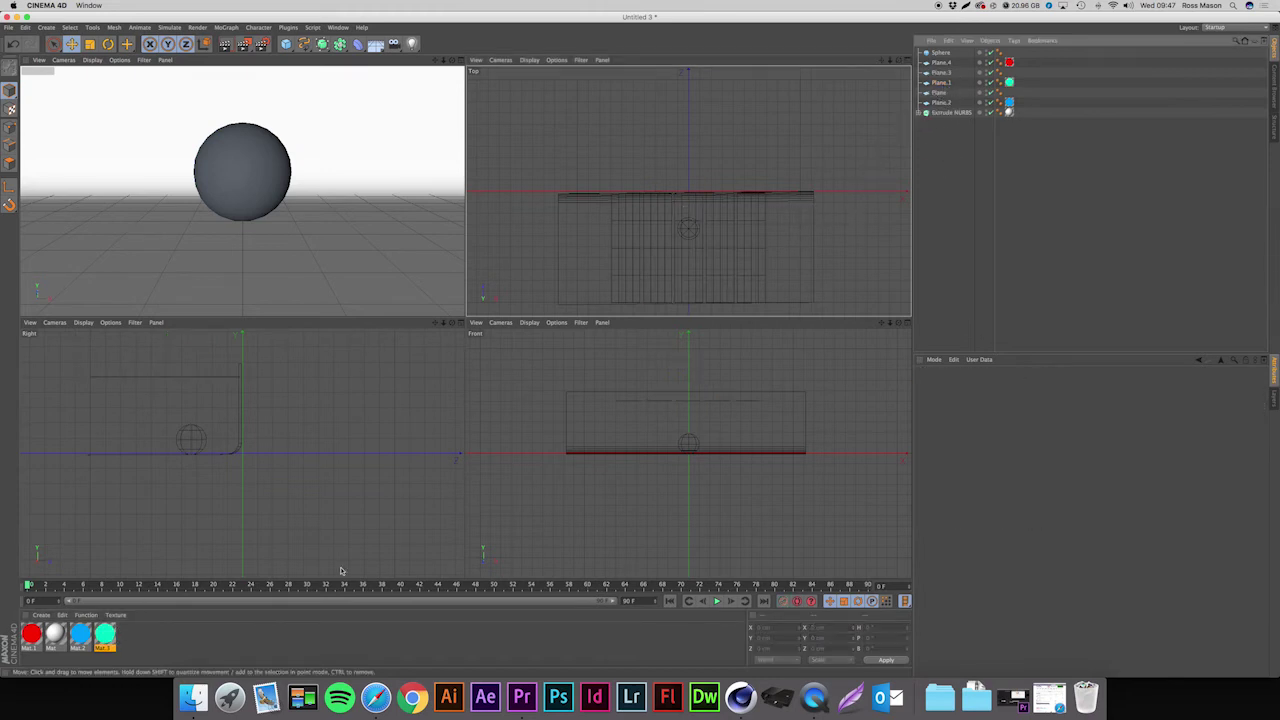
left_click(692, 248)
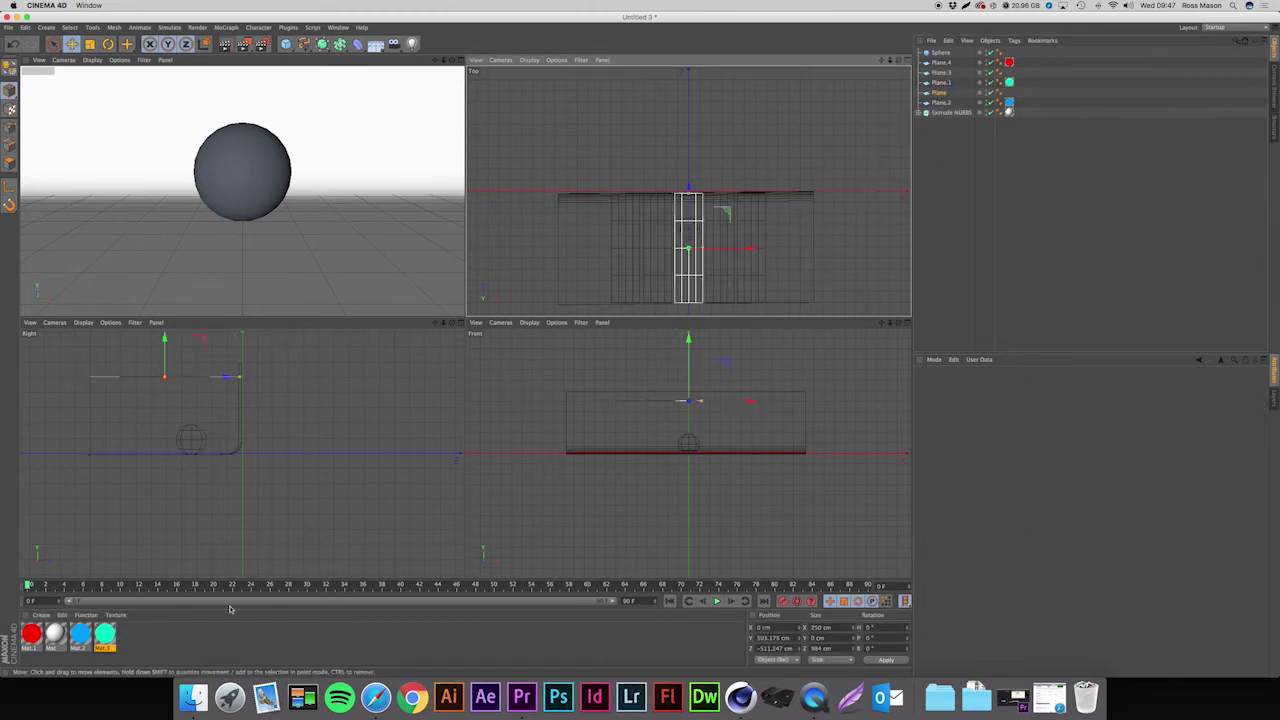
left_click_drag(104, 633, 129, 633, "ctrl")
double_click(129, 633)
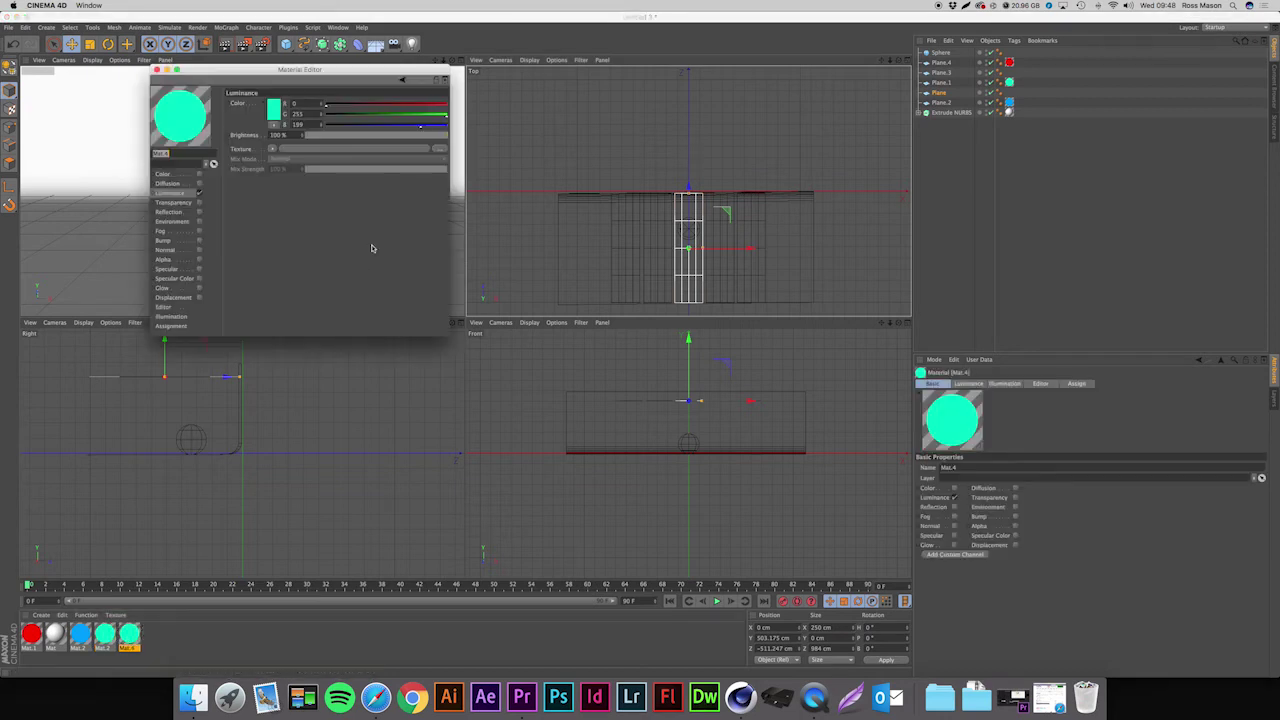
left_click(277, 106)
left_click_drag(281, 73, 271, 72)
key("Return")
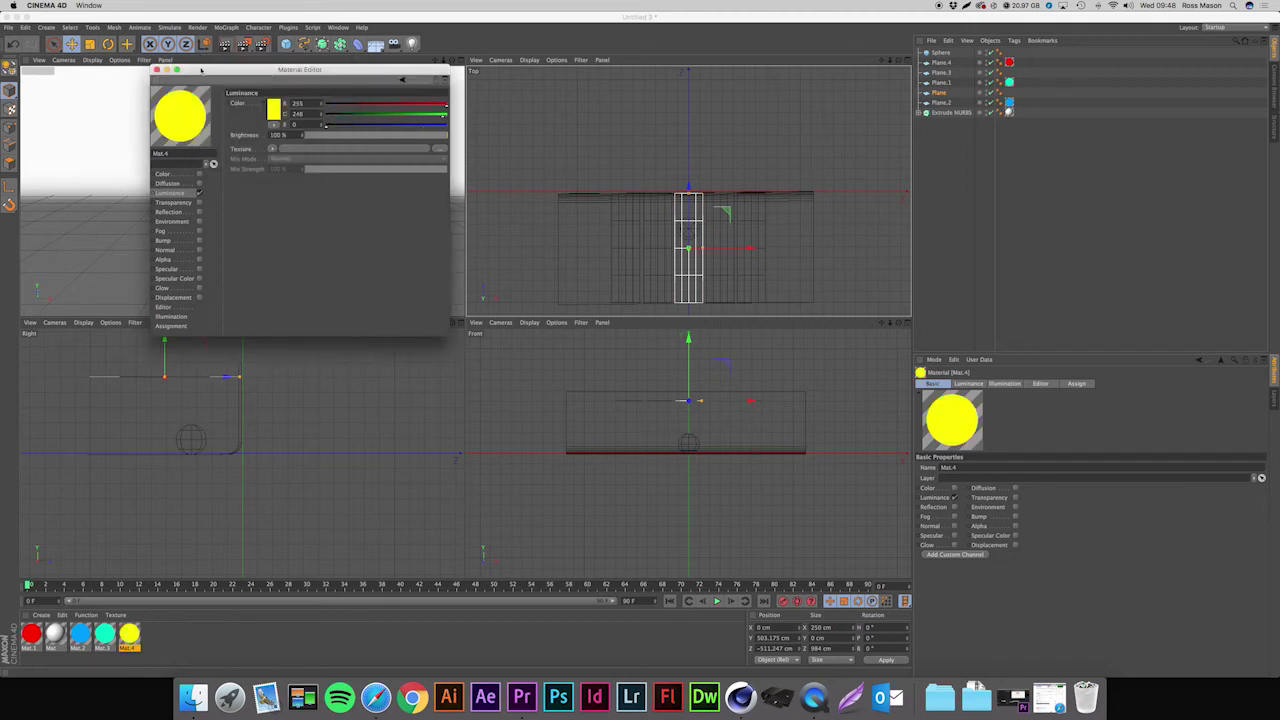
left_click(158, 70)
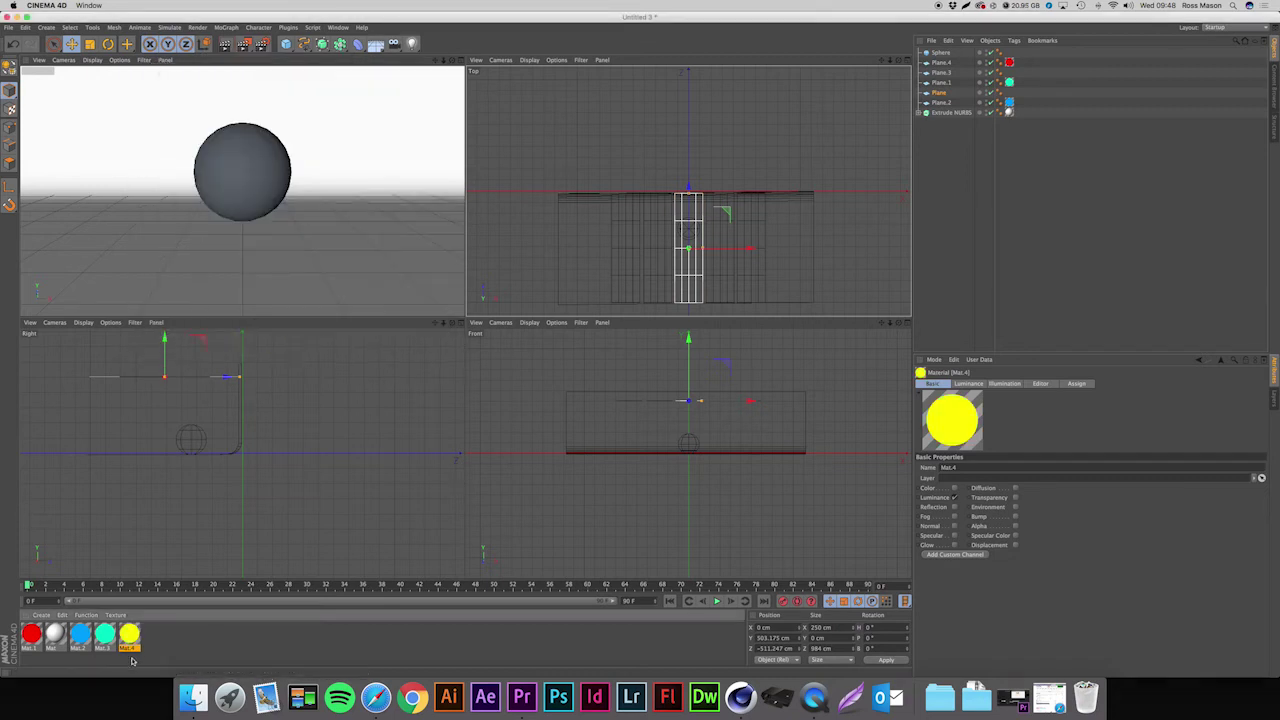
left_click_drag(129, 633, 960, 113)
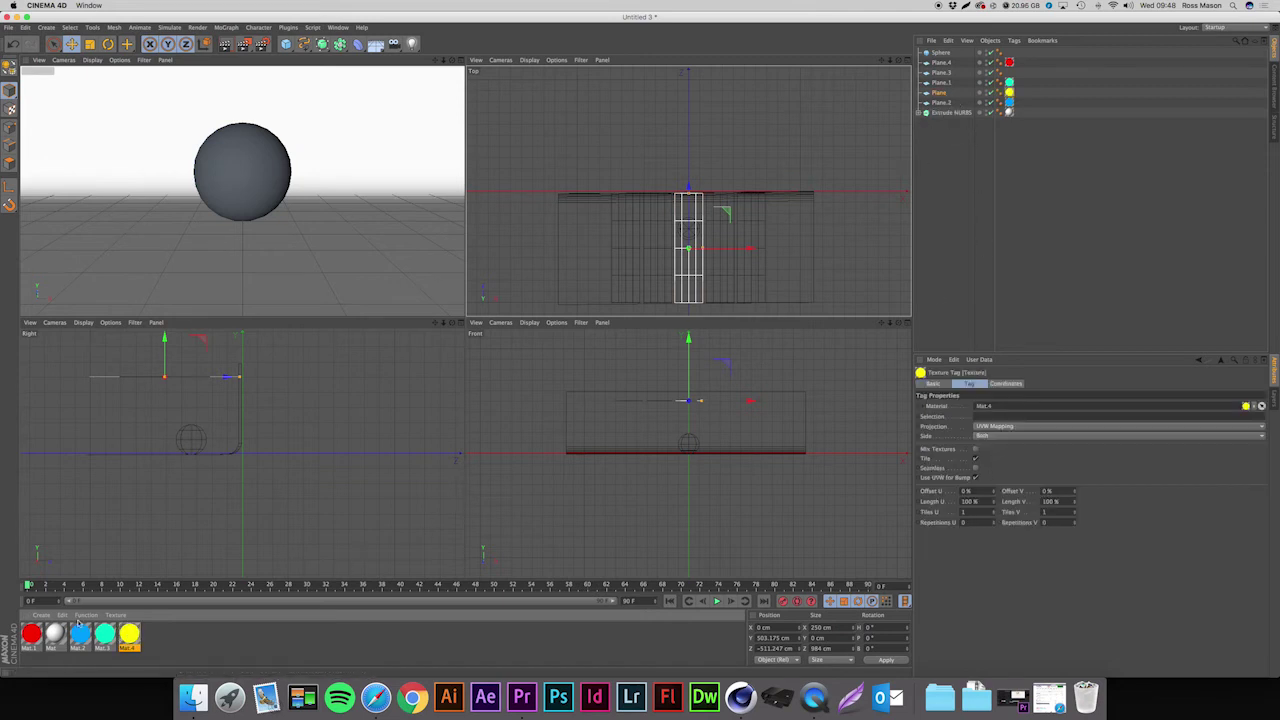
- Duplicate Mat.4 as orange Mat.5 (255, 148, 0) and apply it to Plane.3
left_click_drag(129, 633, 153, 633, "ctrl")
double_click(153, 633)
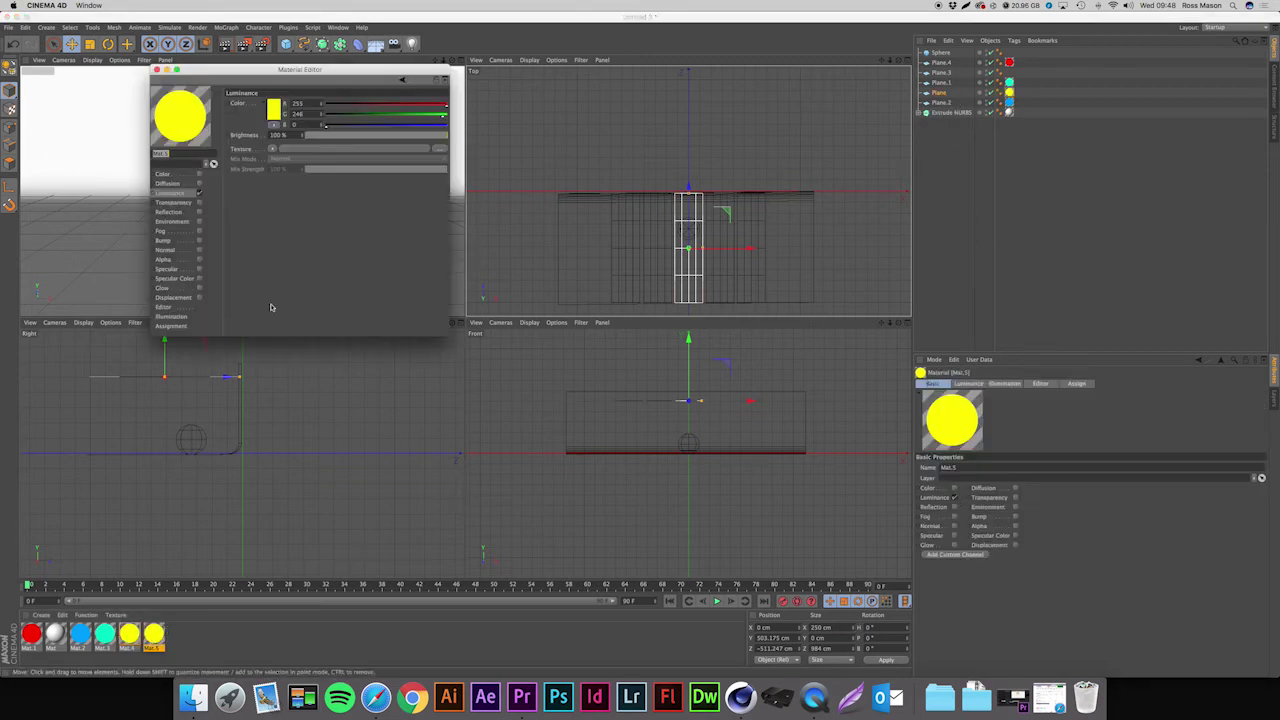
left_click(276, 110)
left_click(226, 79)
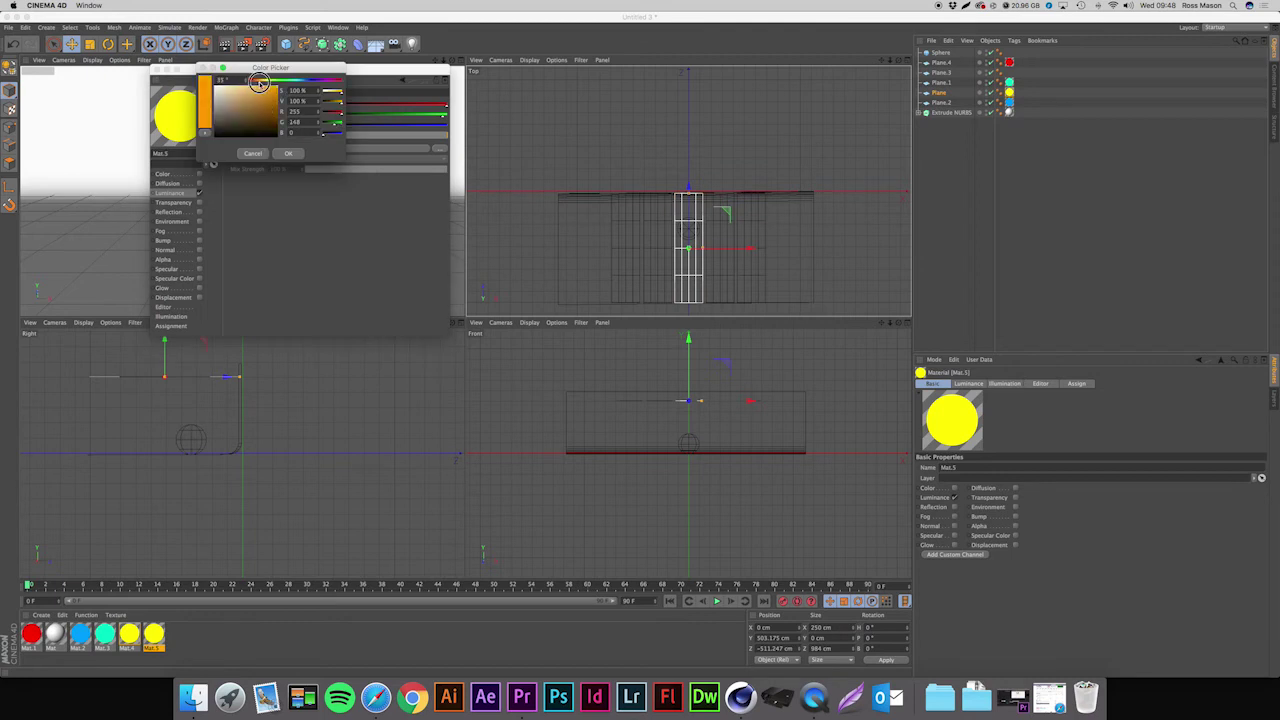
left_click(285, 153)
left_click(156, 68)
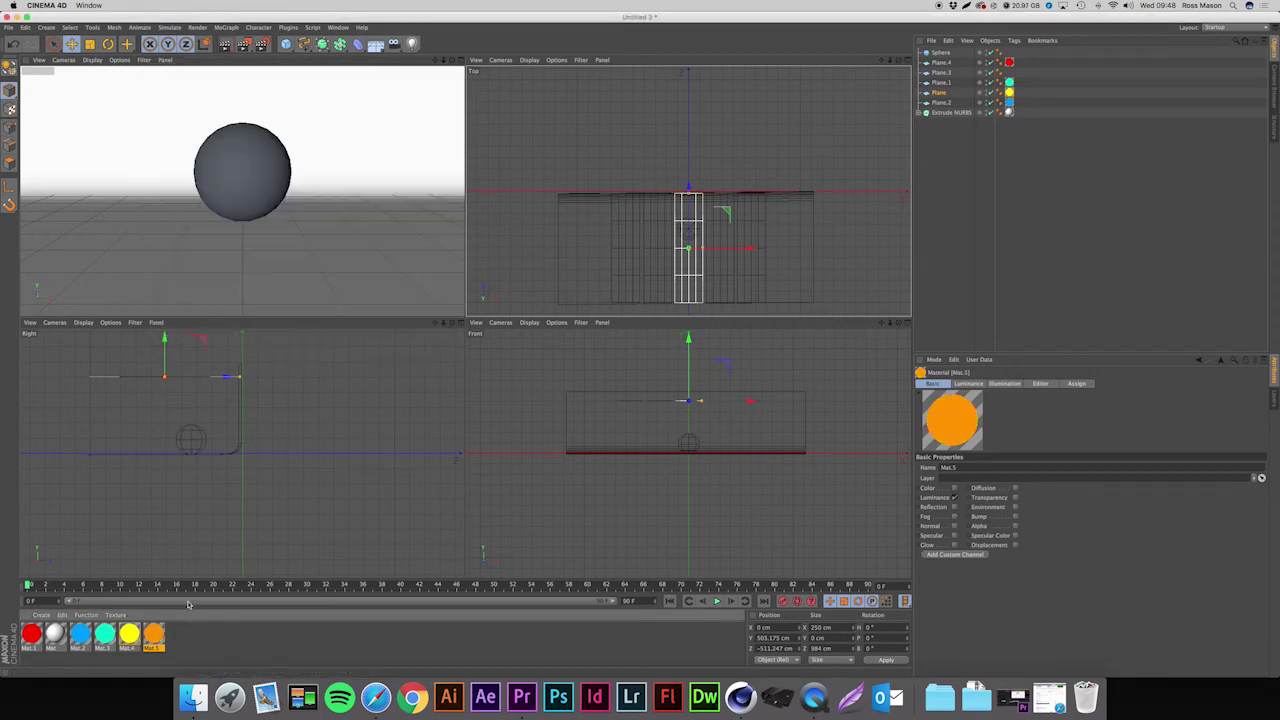
left_click_drag(155, 632, 1009, 72)
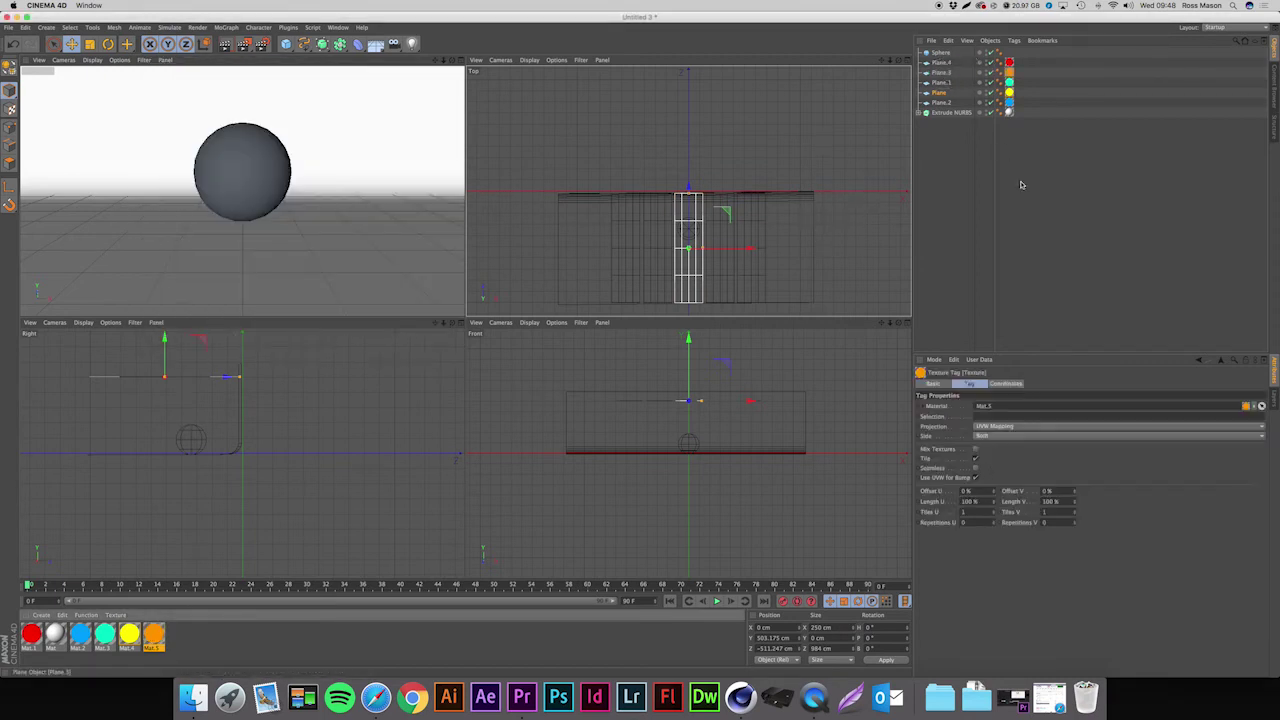
left_click(1020, 195)
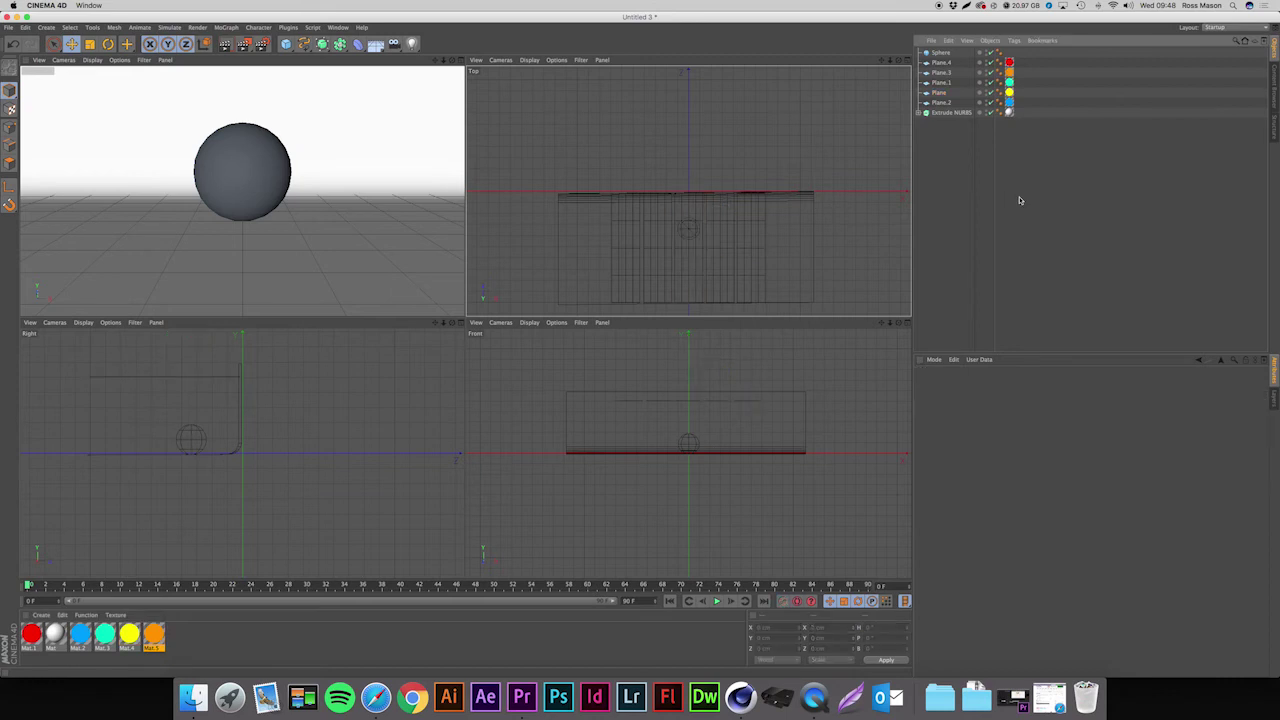
- Maximise Perspective, render with Ctrl+R to see the sphere under multicoloured panels, then clear it
left_click(460, 62)
key("ctrl+r")
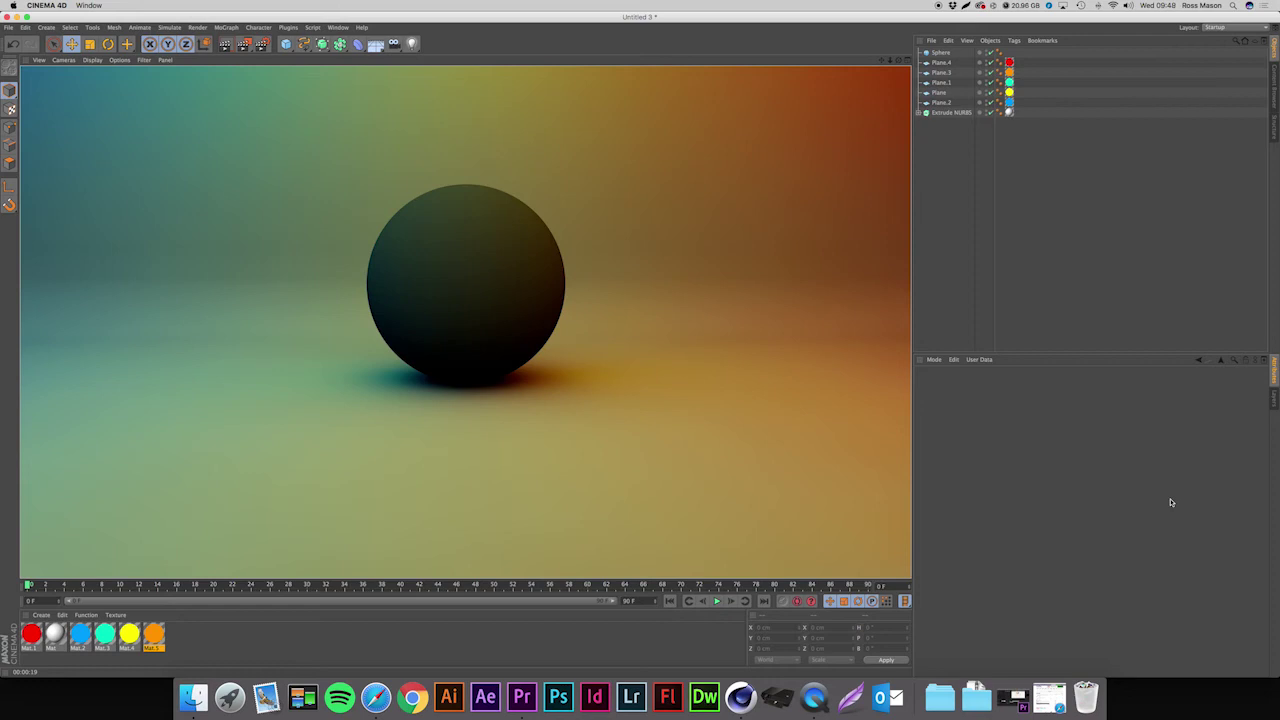
left_click(1157, 346)
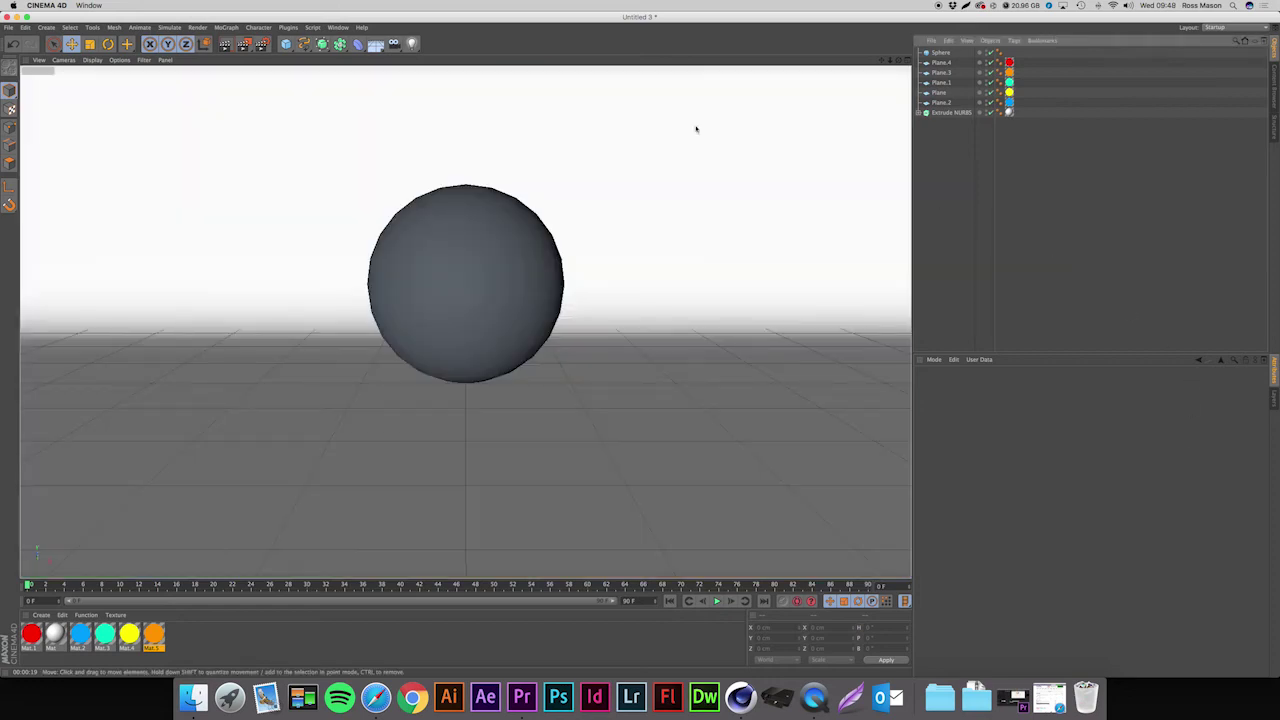
- Add an Area Light and raise it to about Y 503 cm in the four-view layout
left_click(412, 46)
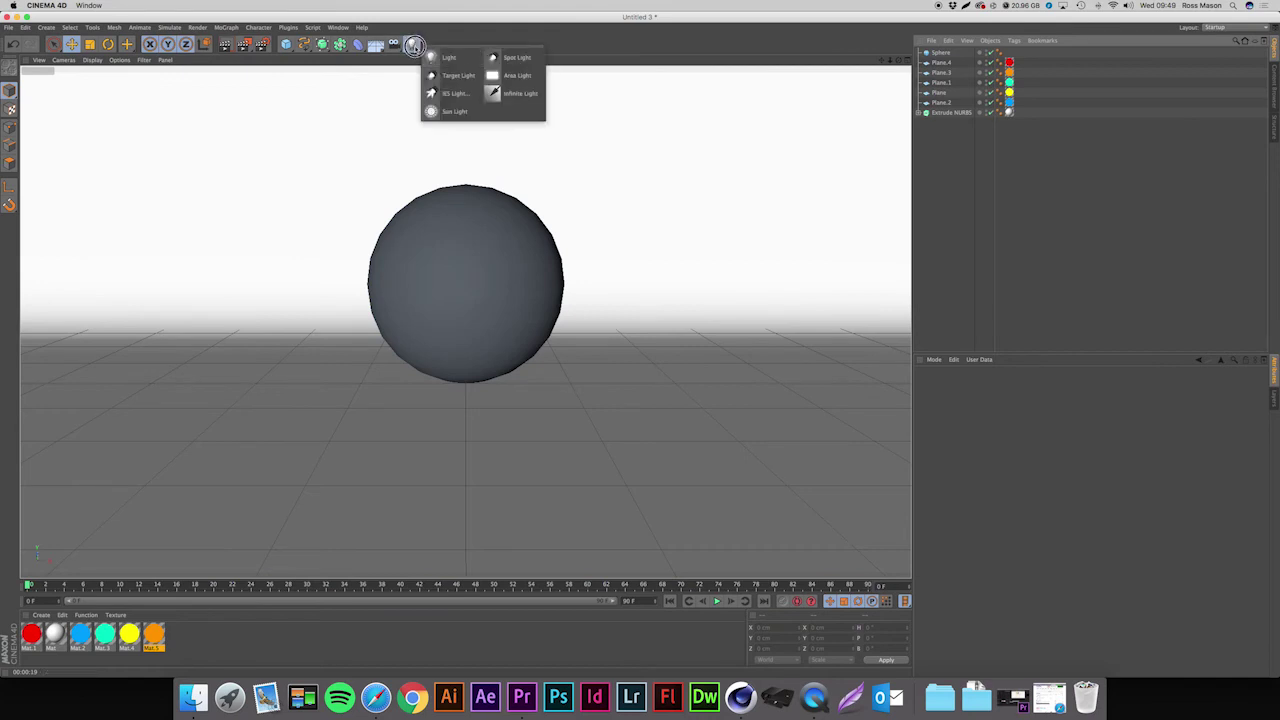
left_click(493, 68)
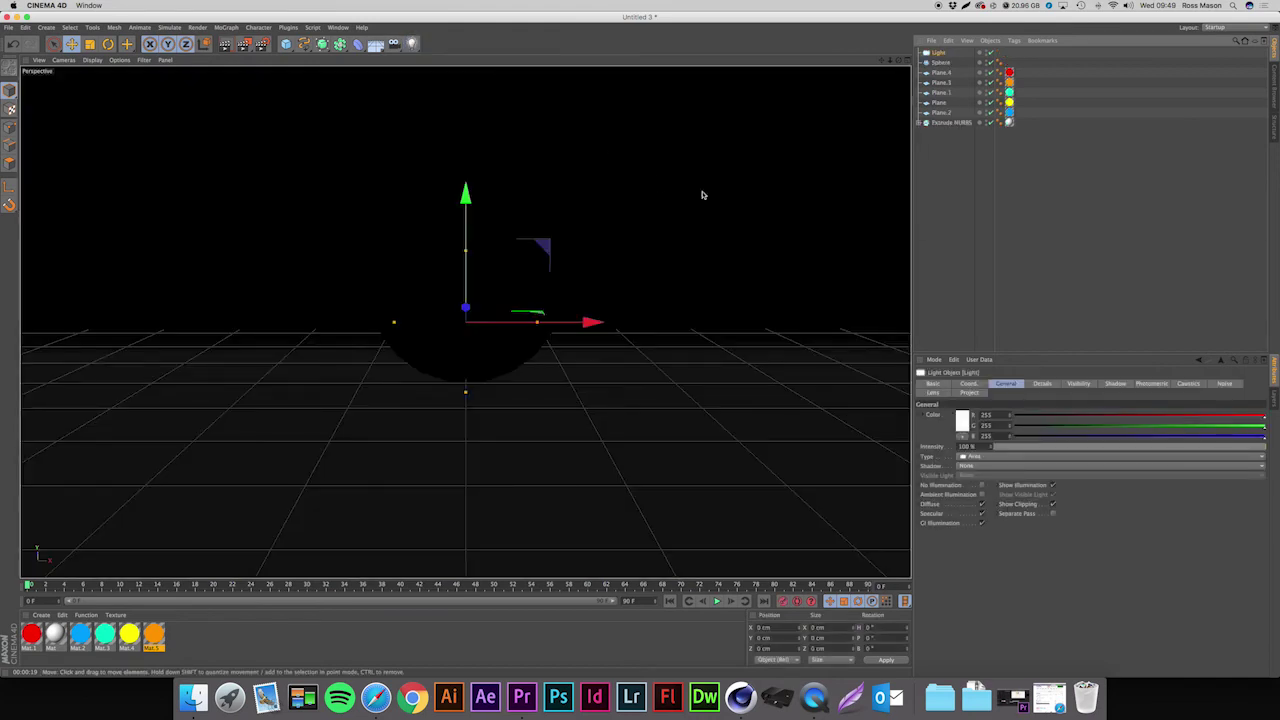
left_click(898, 61)
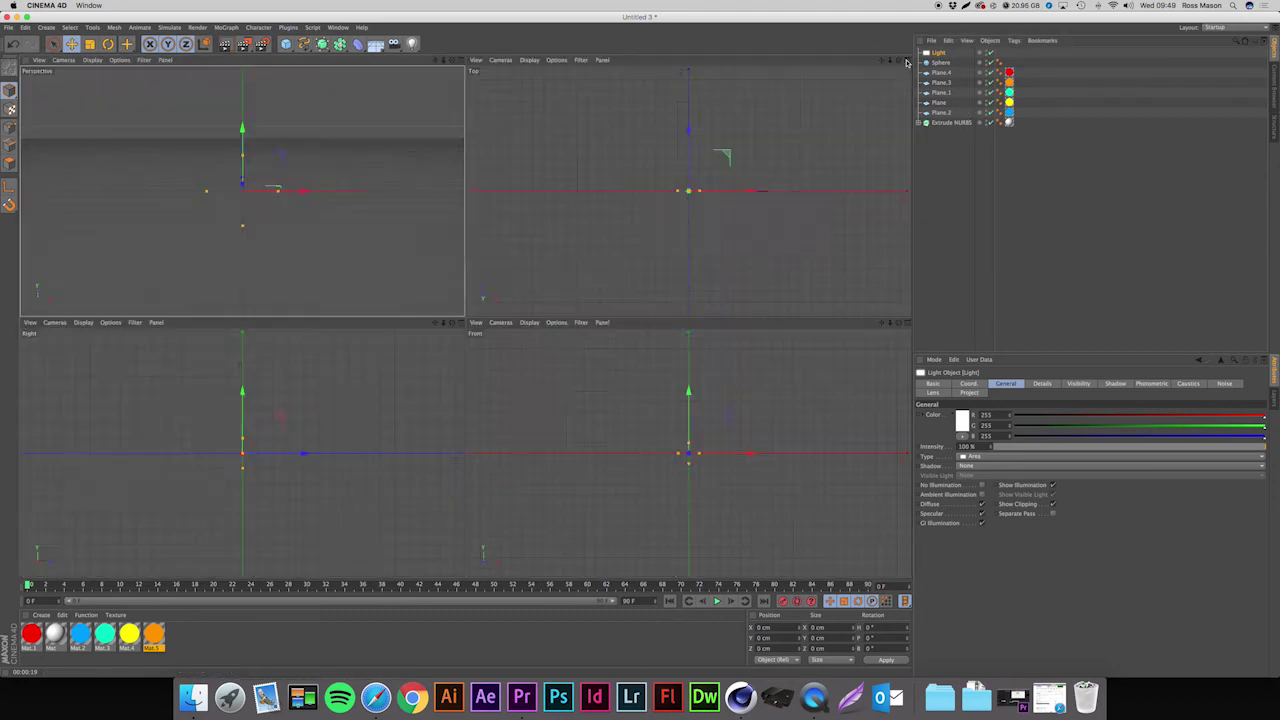
left_click(689, 402)
left_click_drag(689, 402, 711, 351)
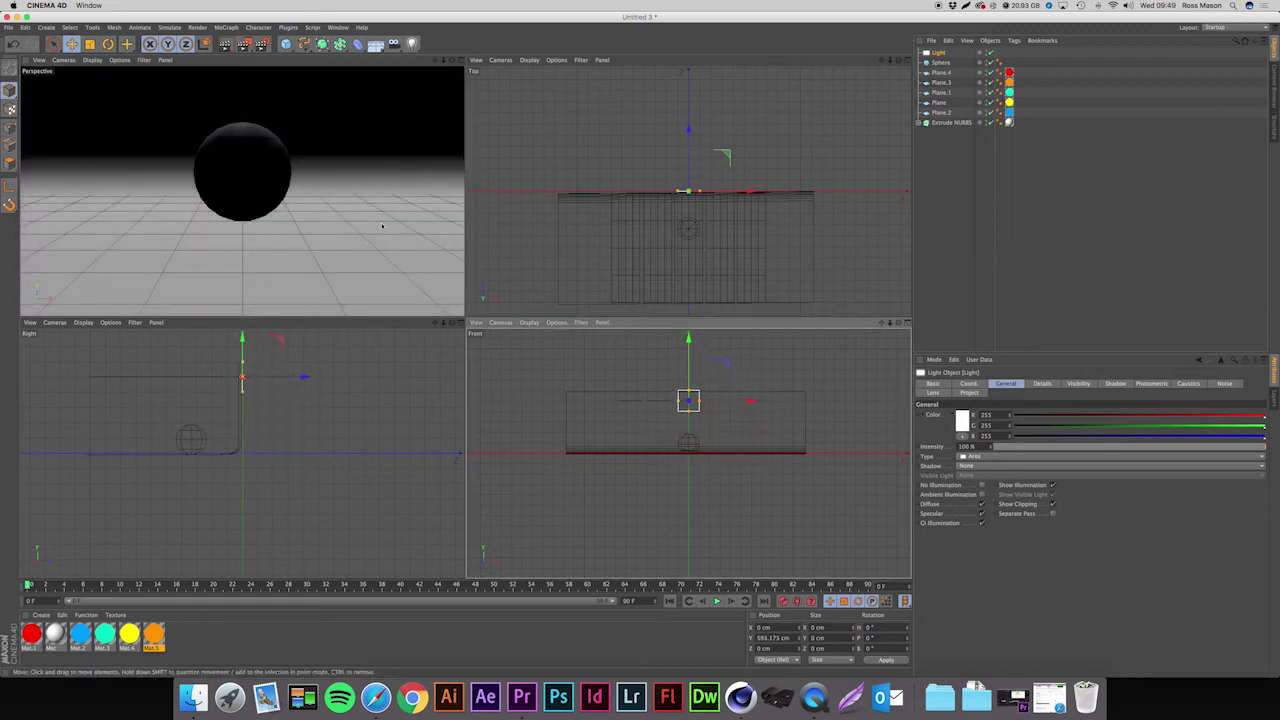
- Tilt the light 90° in the side view and move it to about Z −345 cm
key("r")
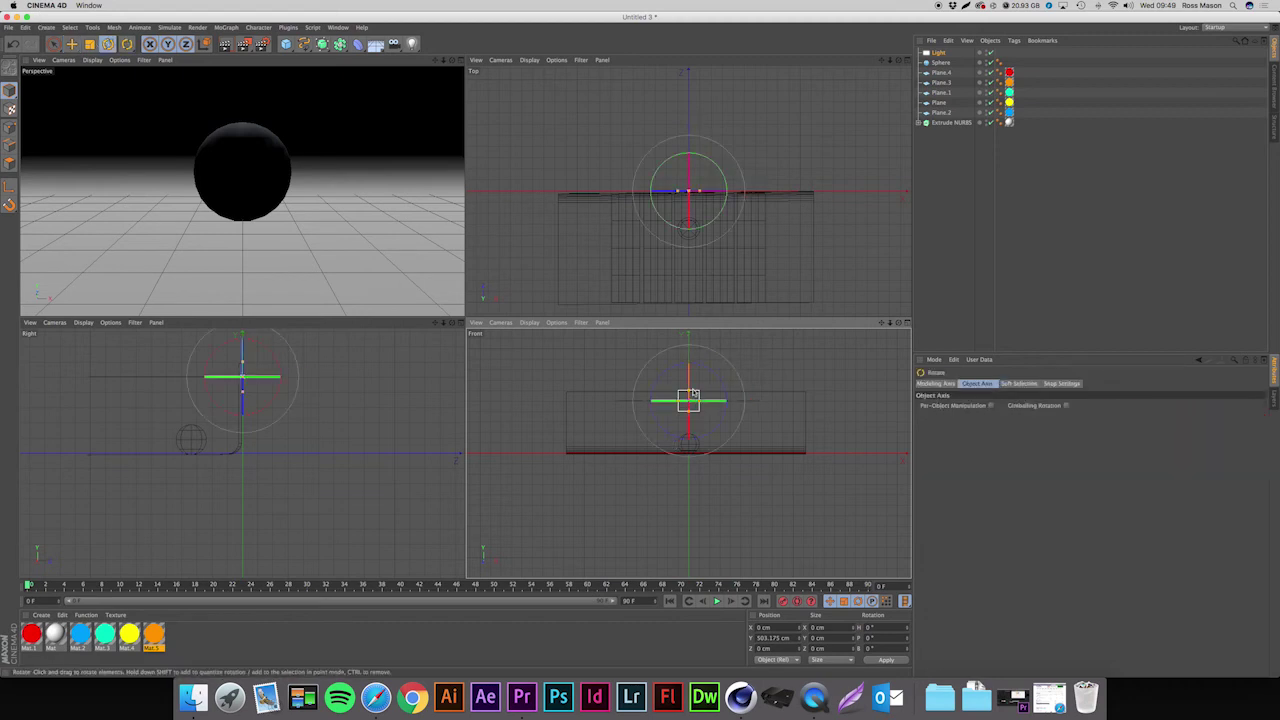
left_click_drag(229, 347, 228, 345)
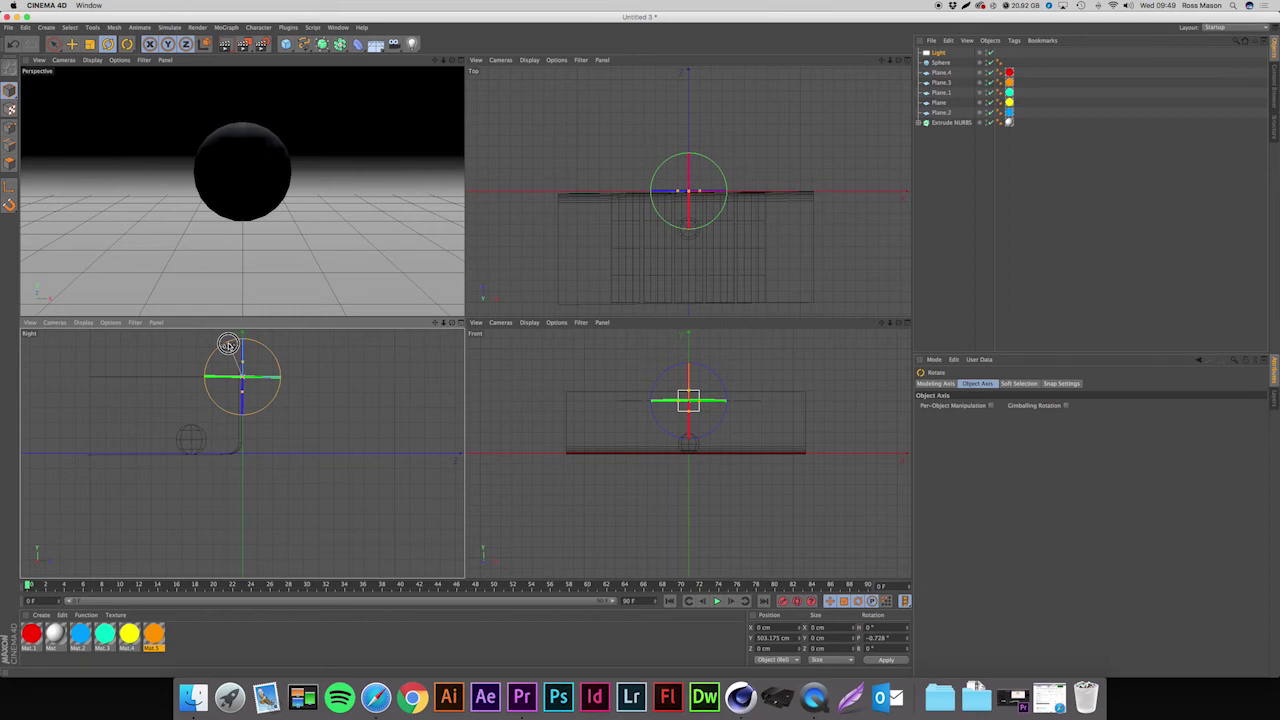
left_click_drag(228, 345, 222, 381)
key("e")
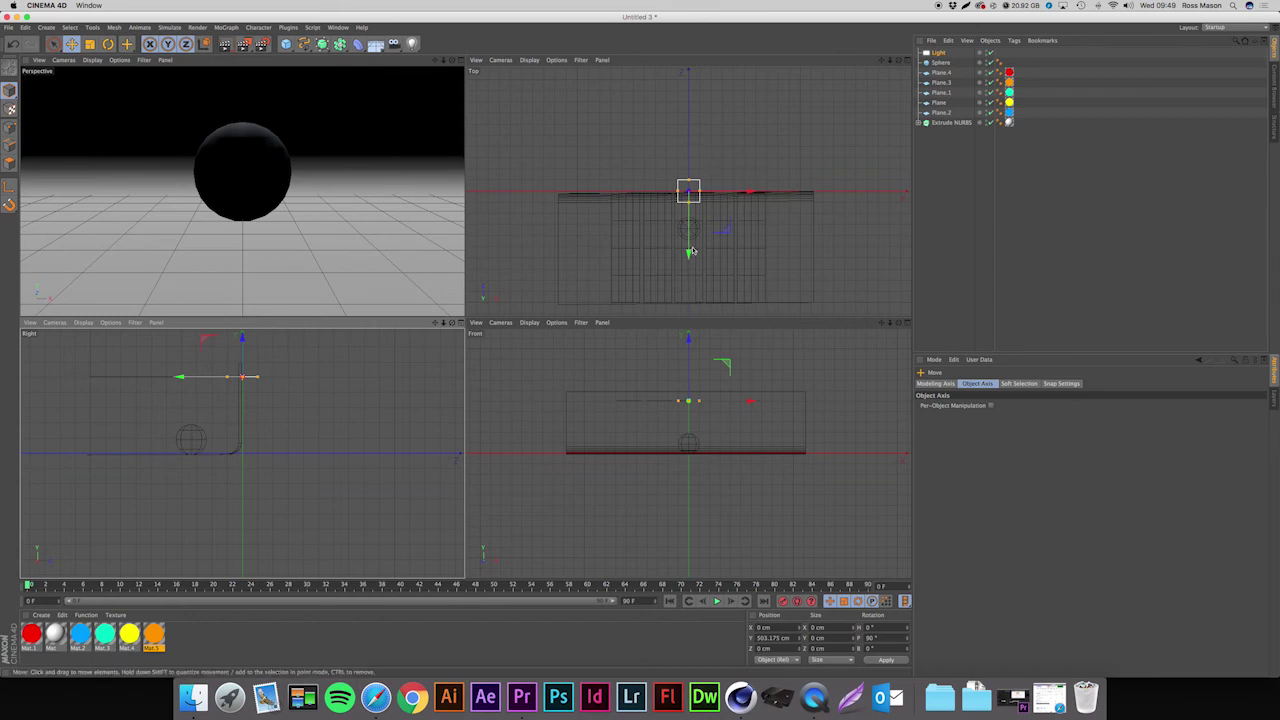
left_click_drag(691, 251, 689, 293)
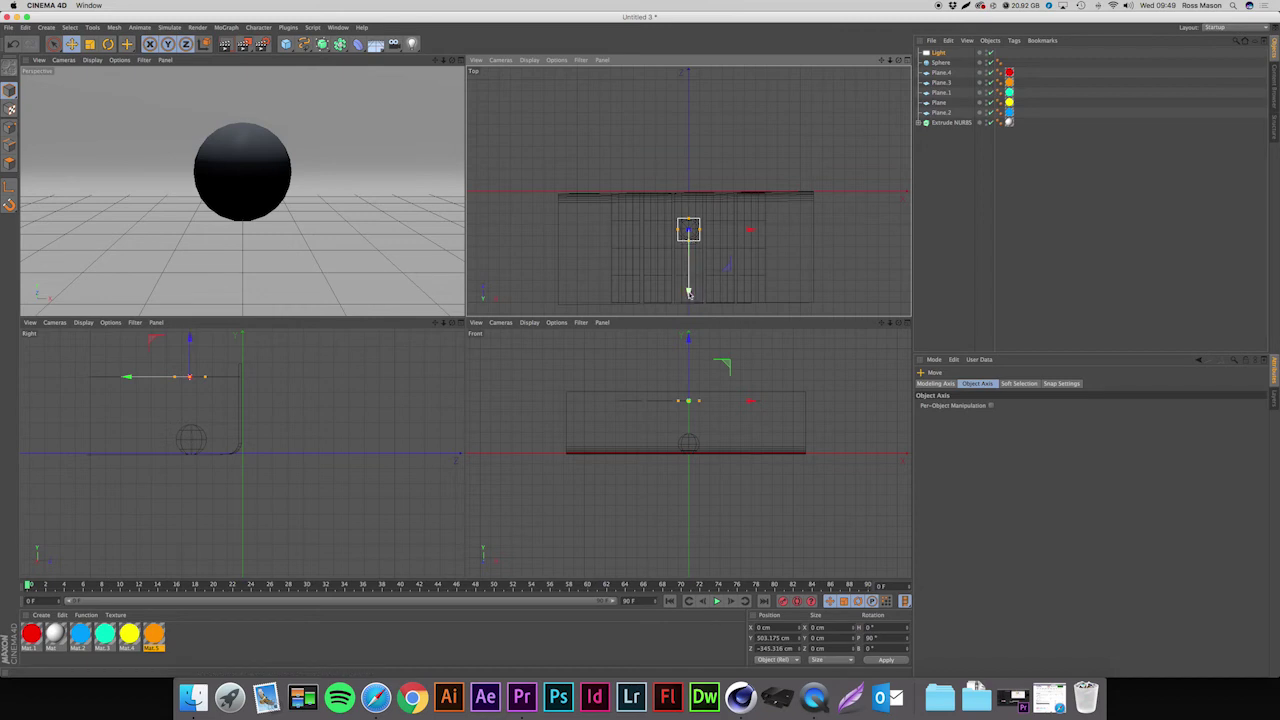
- Scale the area light up to about 152 percent
key("t")
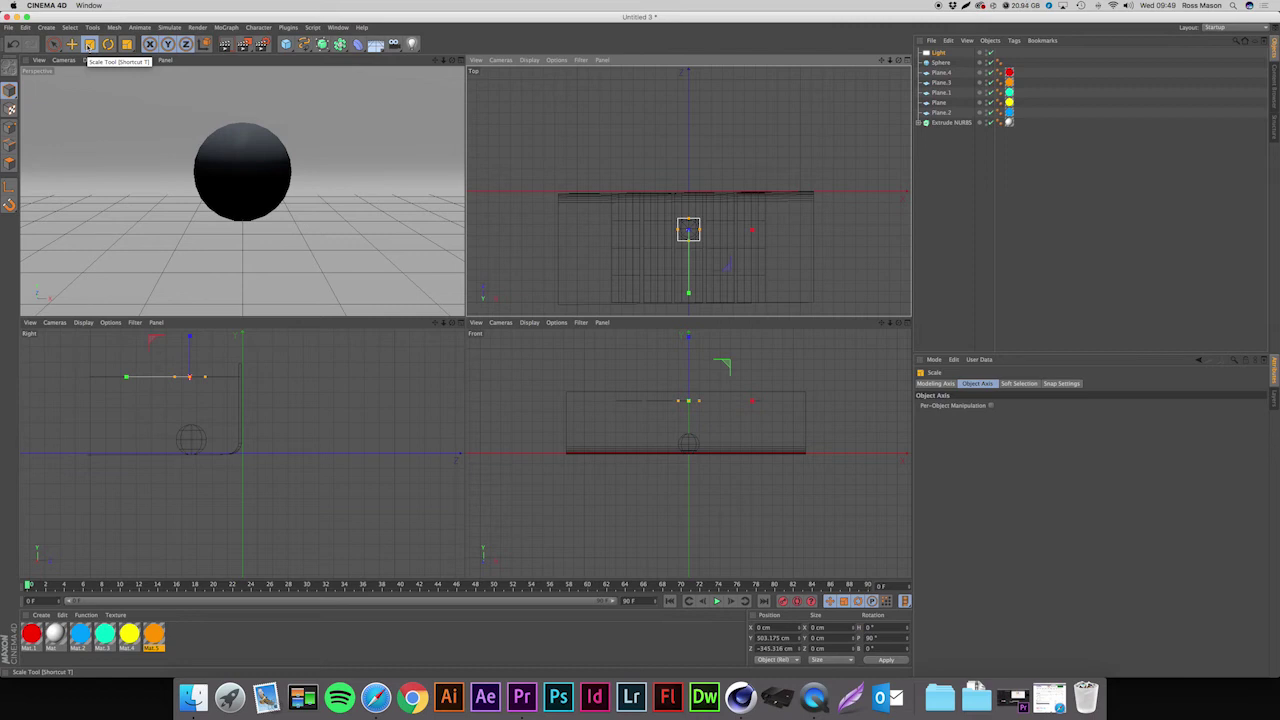
left_click_drag(670, 228, 786, 231)
left_click(71, 44)
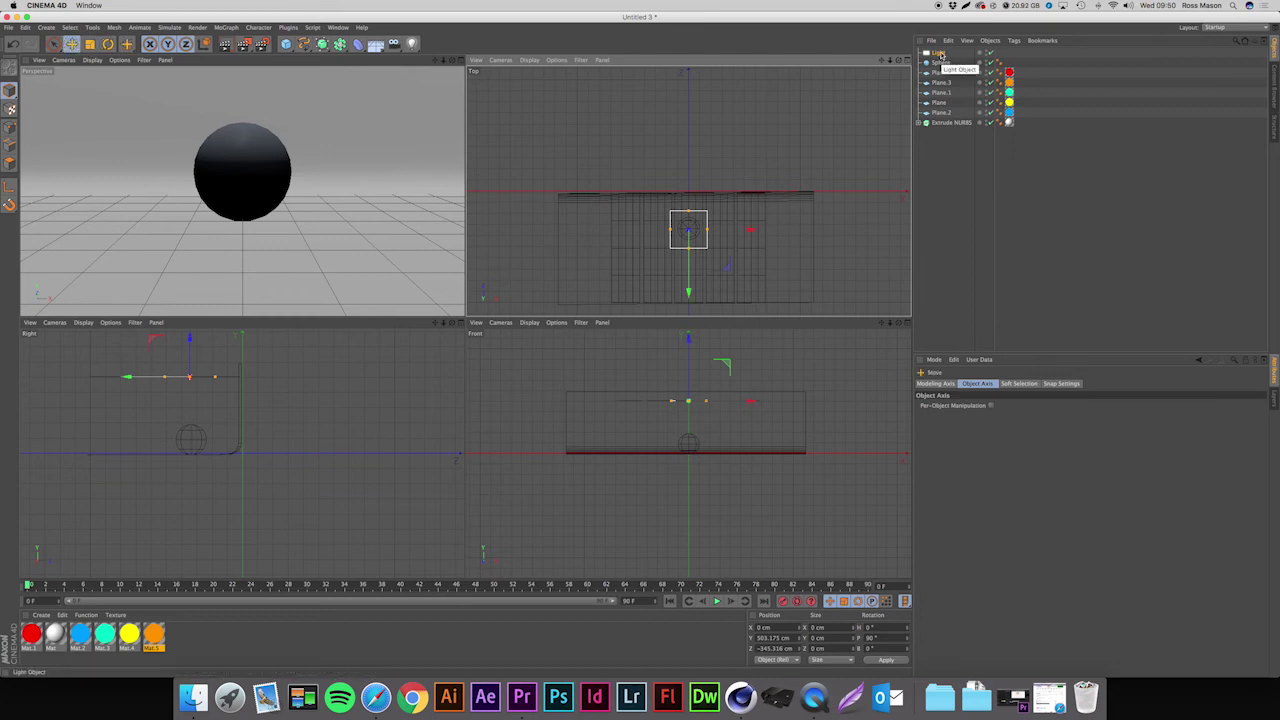
- Set the light's colour to yellow (R255 G191 B0)
left_click(940, 55)
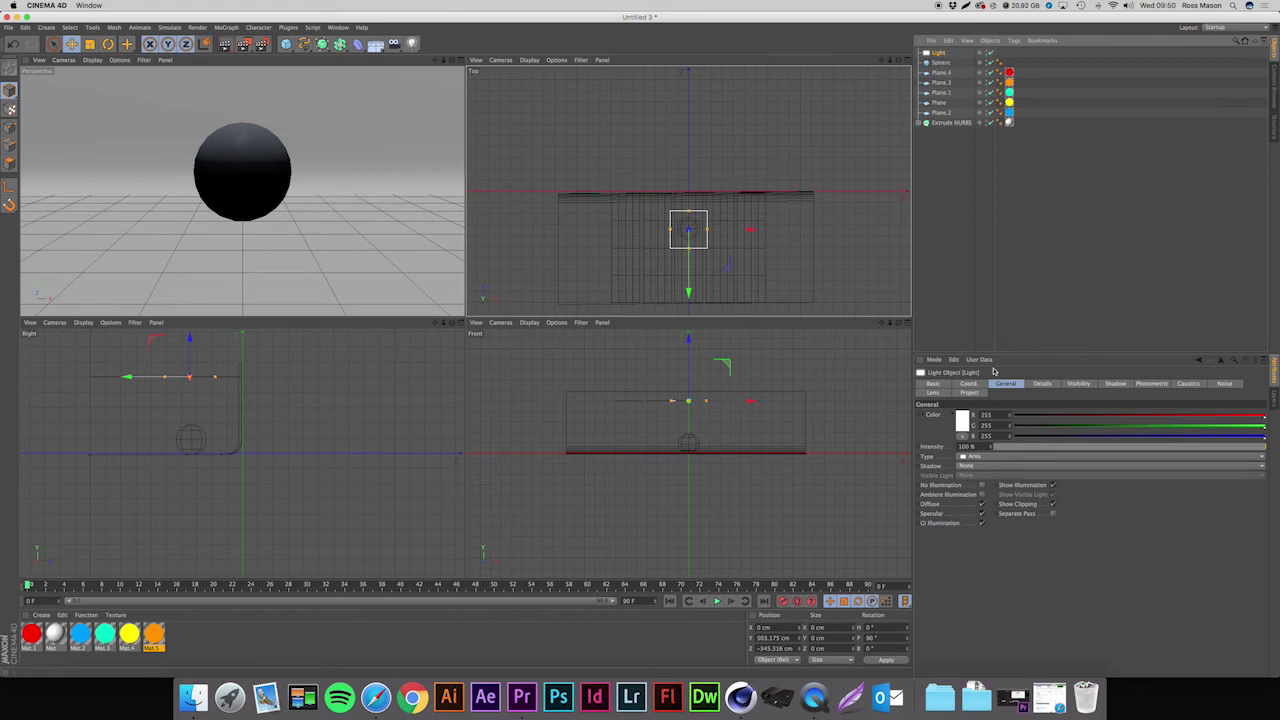
left_click(962, 420)
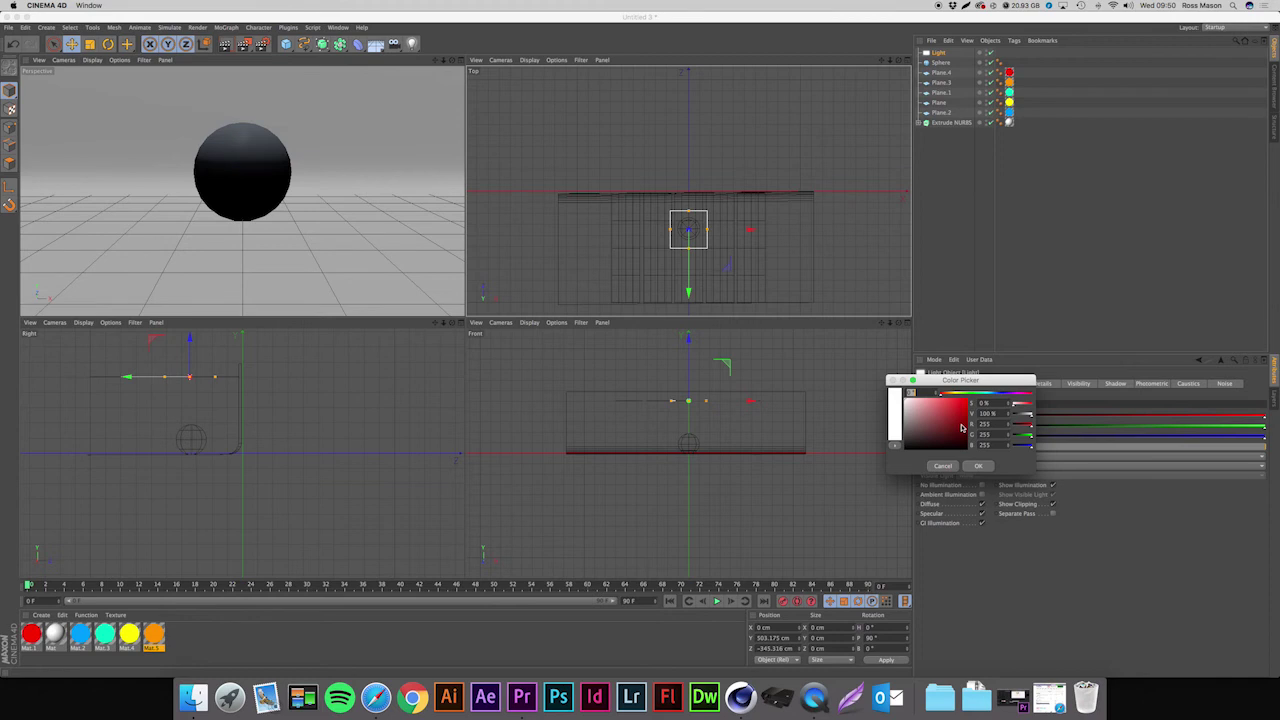
left_click(967, 400)
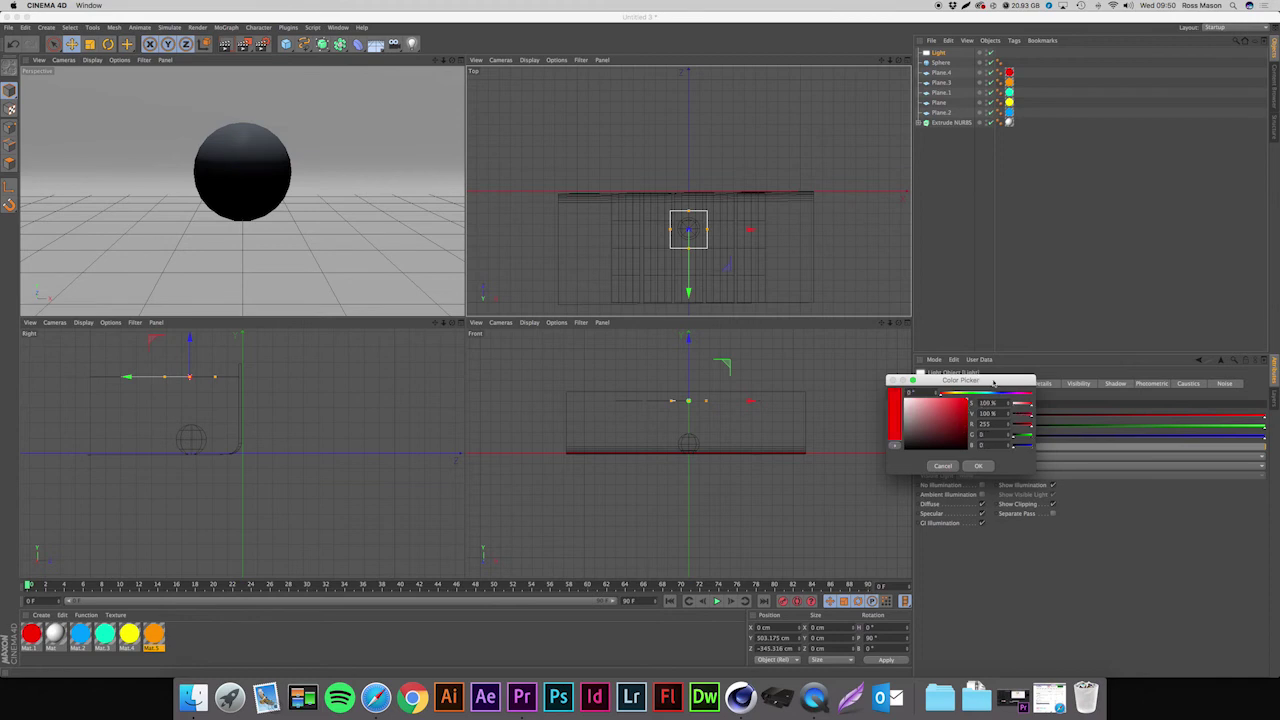
left_click_drag(948, 396, 941, 395)
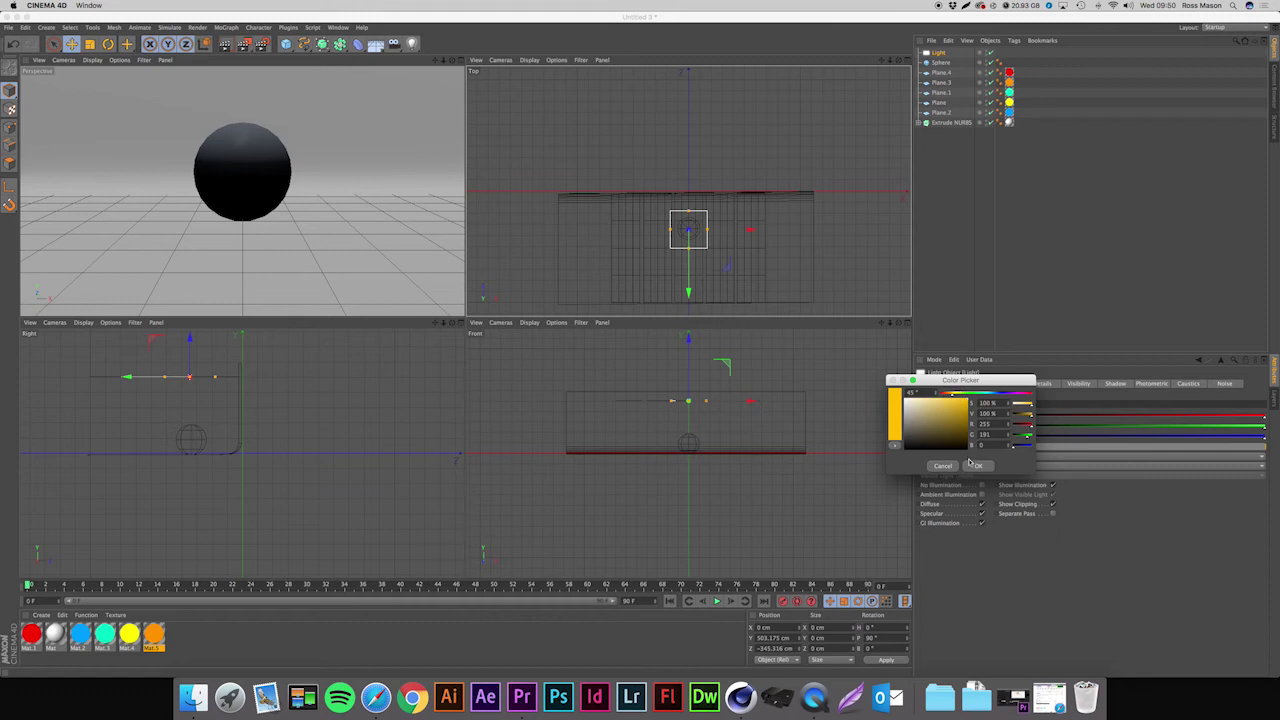
left_click(970, 466)
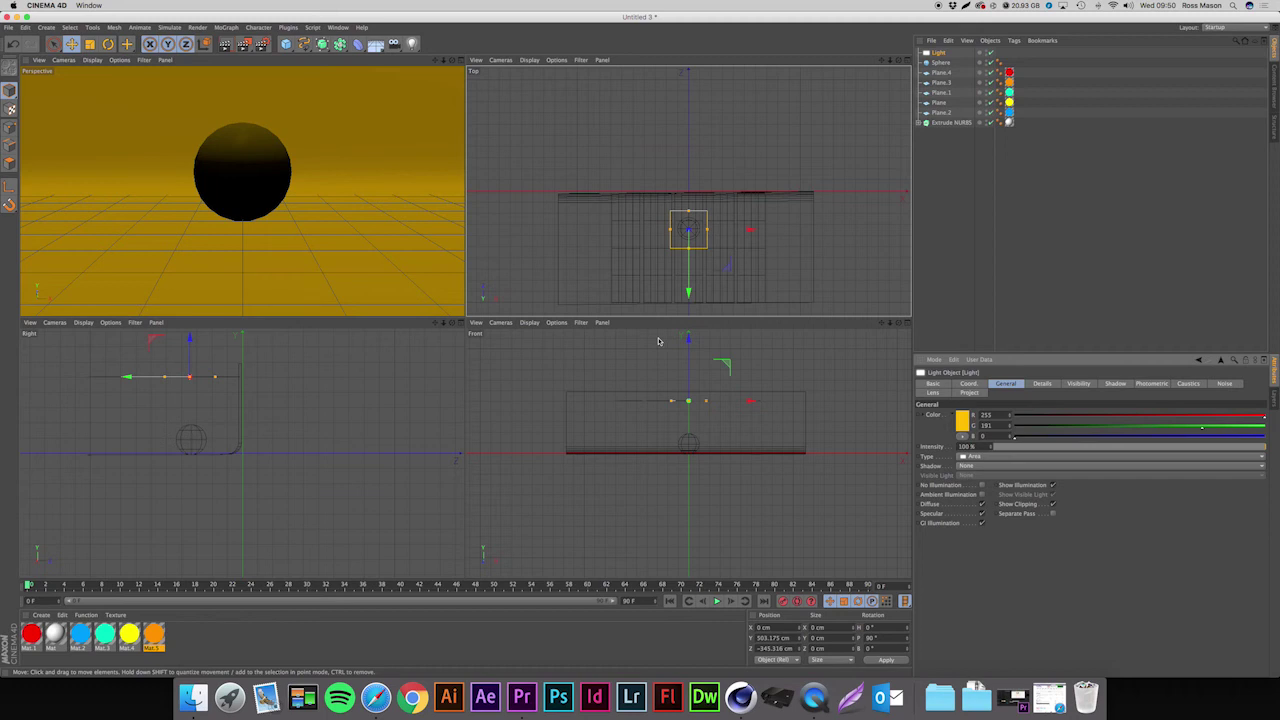
- Give the light Inverse Square (Physically Accurate) falloff and render a preview in maximised Perspective
left_click(1043, 384)
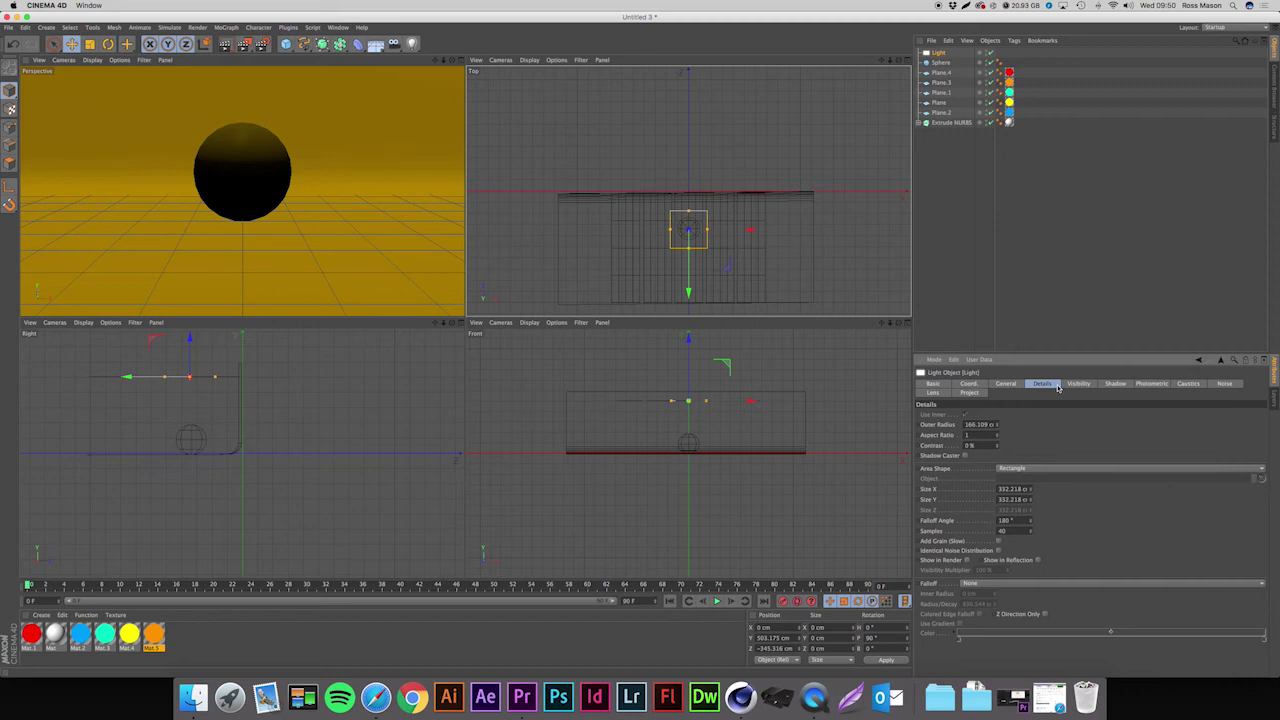
left_click(988, 584)
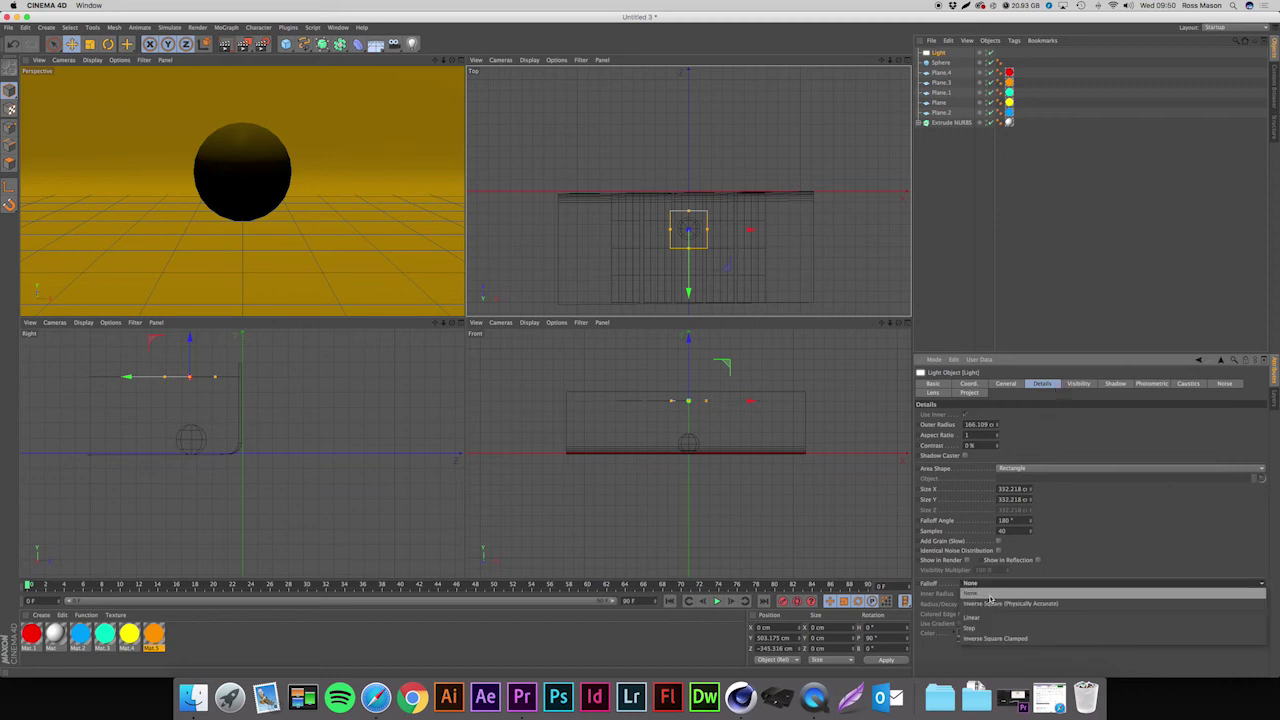
left_click(990, 604)
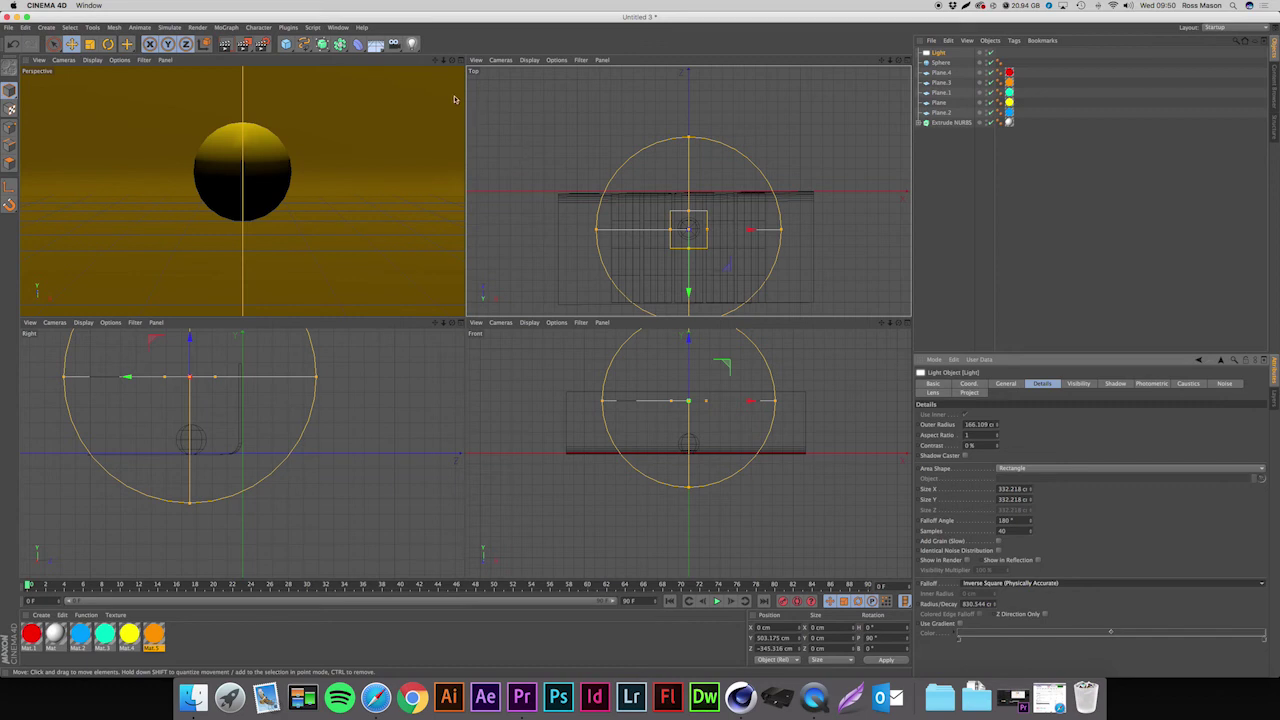
left_click(459, 62)
left_click(224, 44)
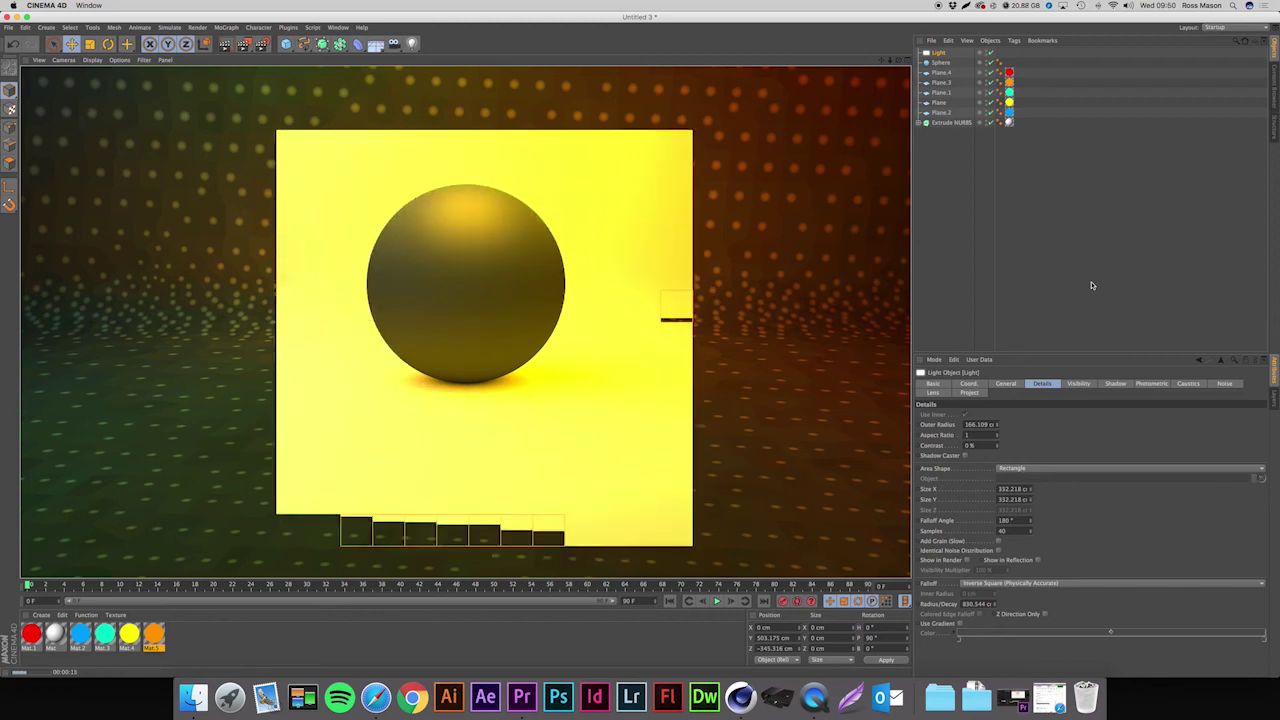
- Lower the area light's intensity to about 39%
left_click(1060, 263)
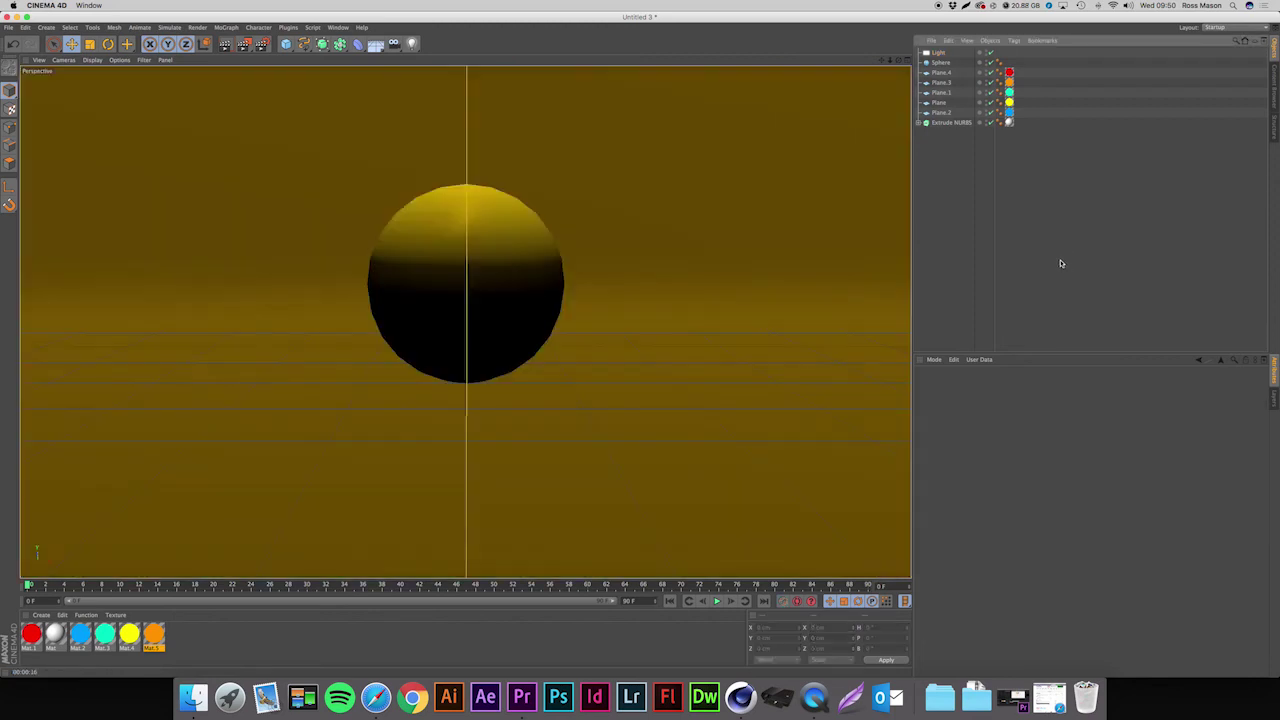
left_click(931, 54)
left_click(1000, 385)
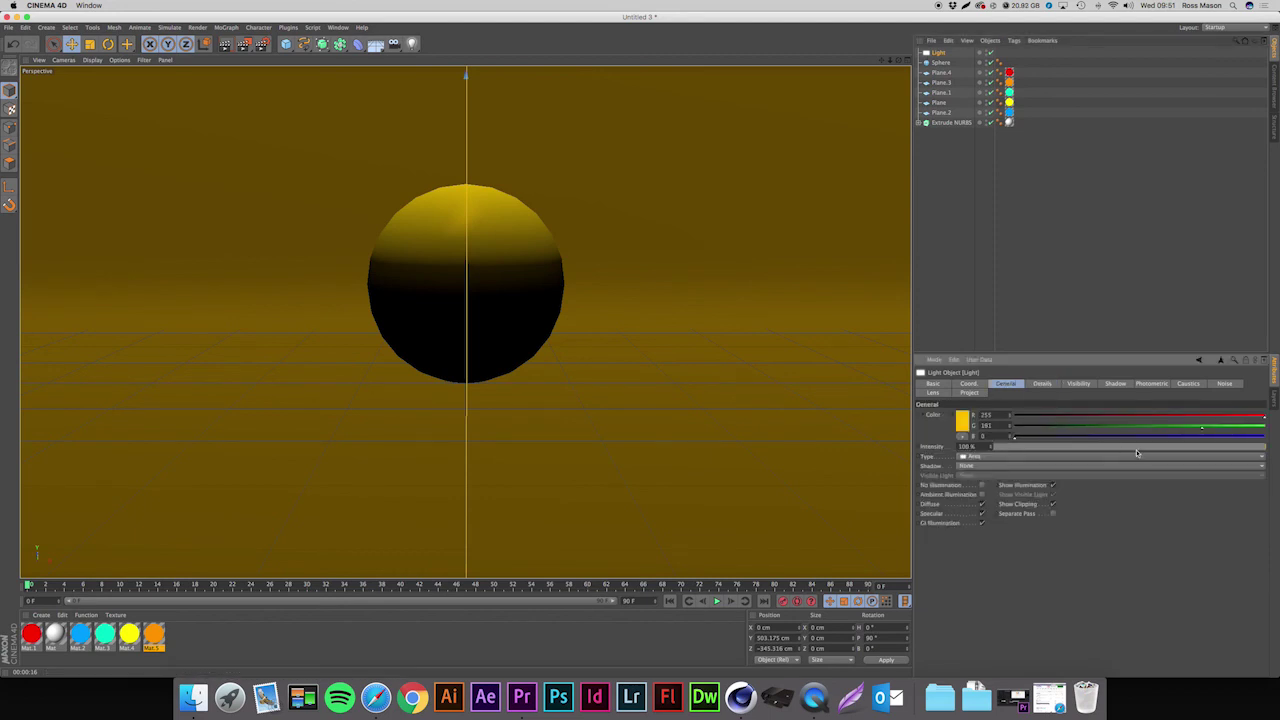
left_click_drag(1124, 450, 1091, 449)
left_click(1088, 305)
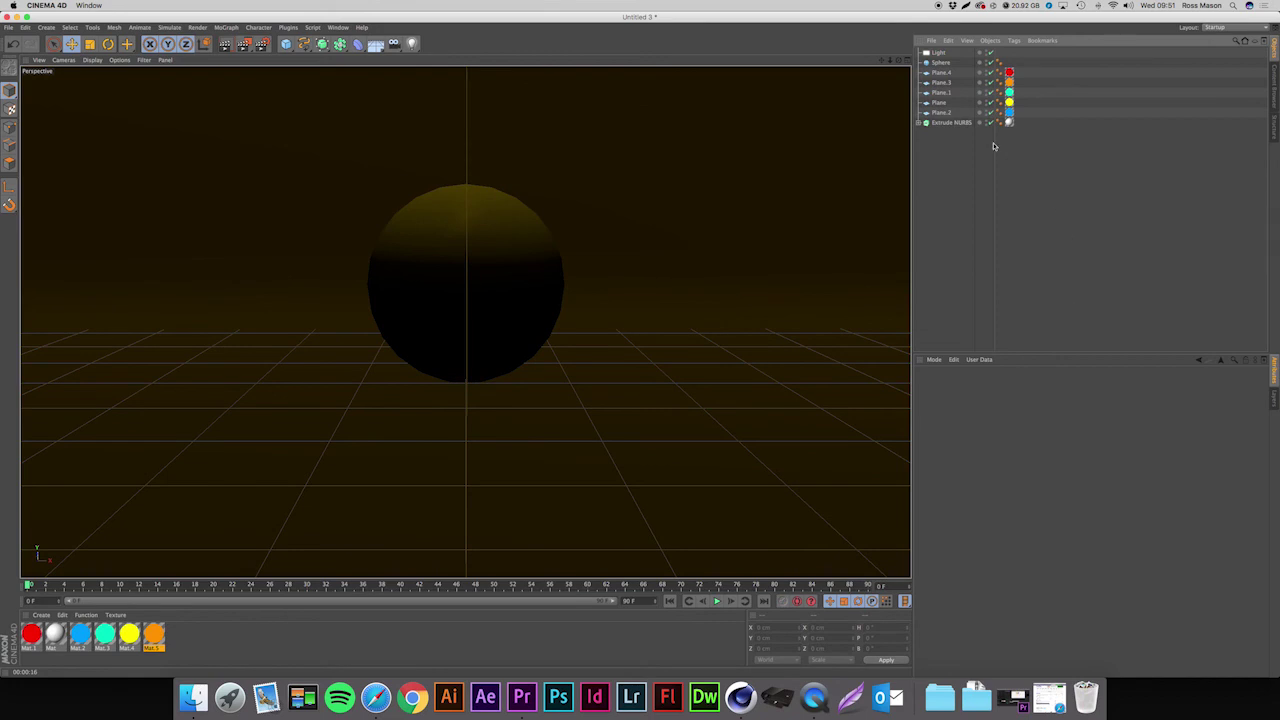
- Render the dimmer yellow-lit scene, clear it, and switch to the four-view layout
left_click(224, 44)
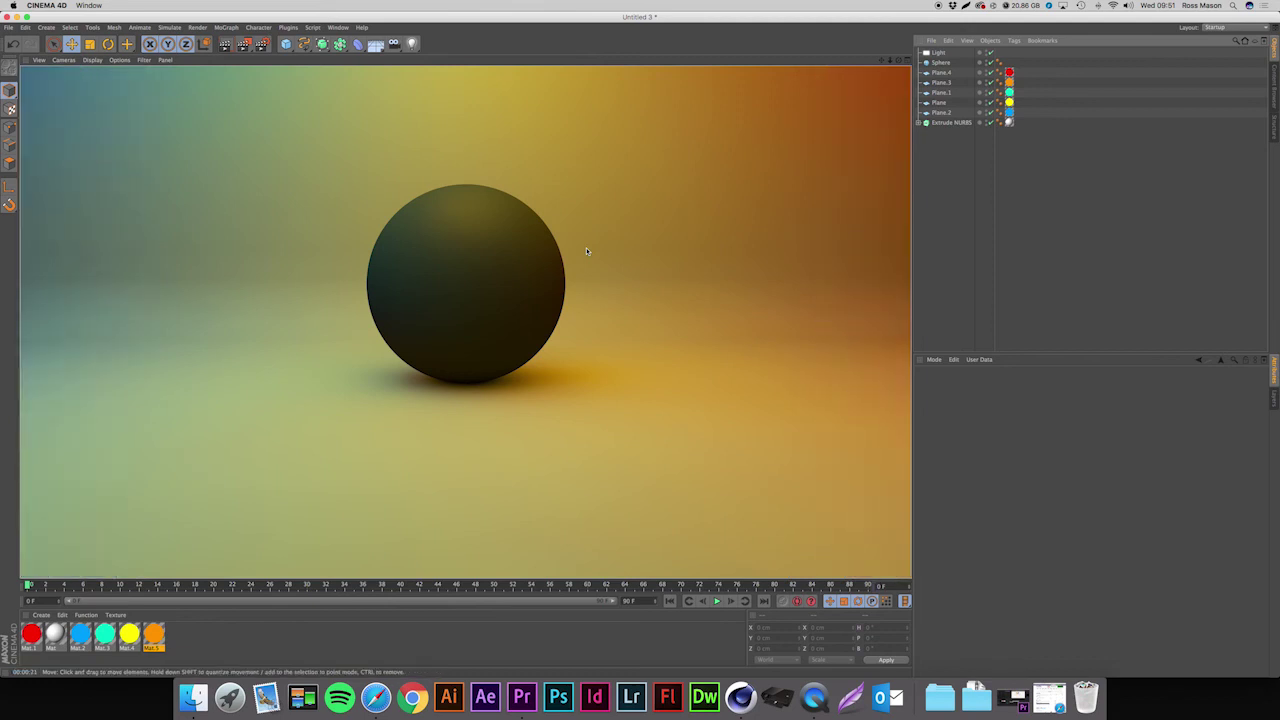
left_click(1031, 286)
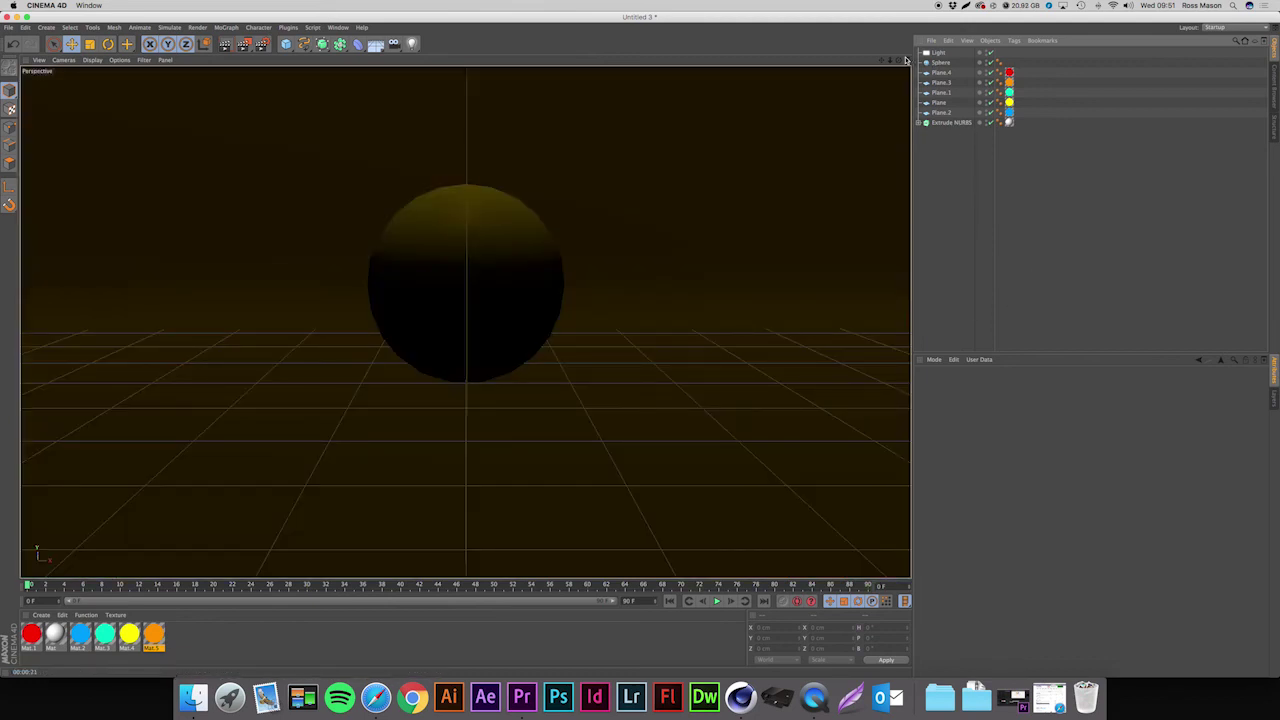
middle_click(884, 218)
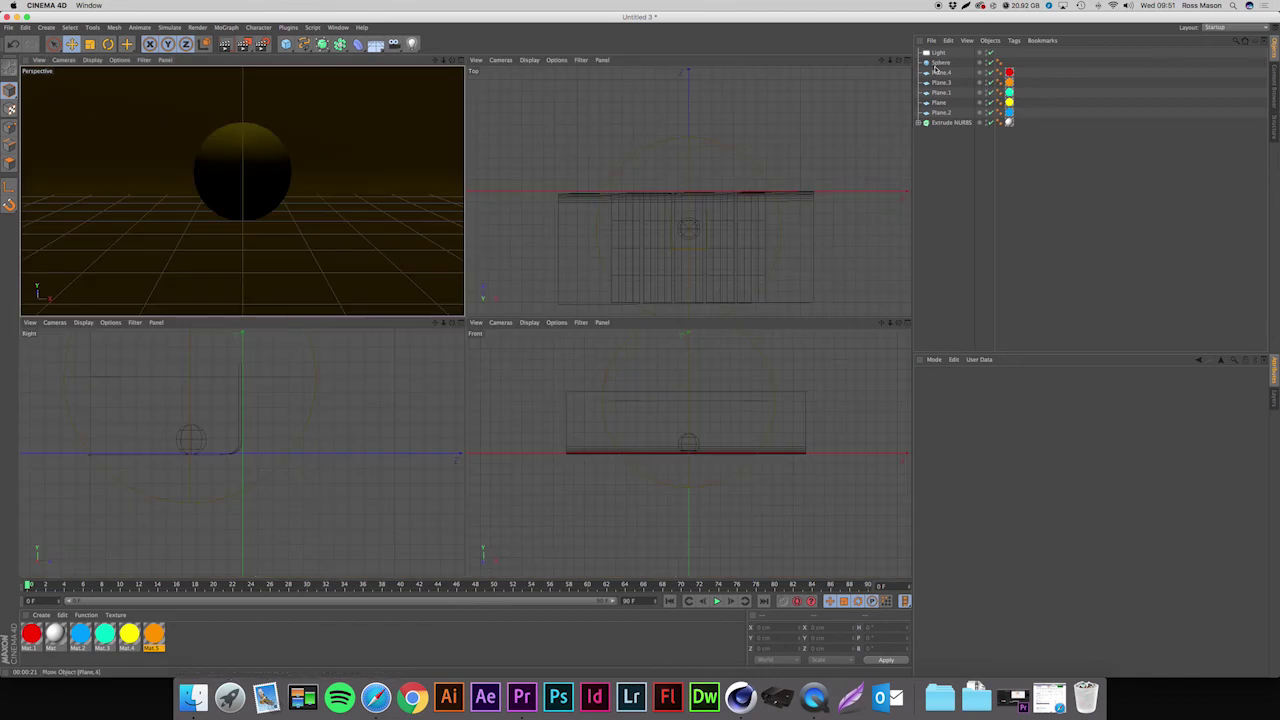
- Duplicate the yellow area light twice, moving one copy left and one right along X
left_click(936, 53)
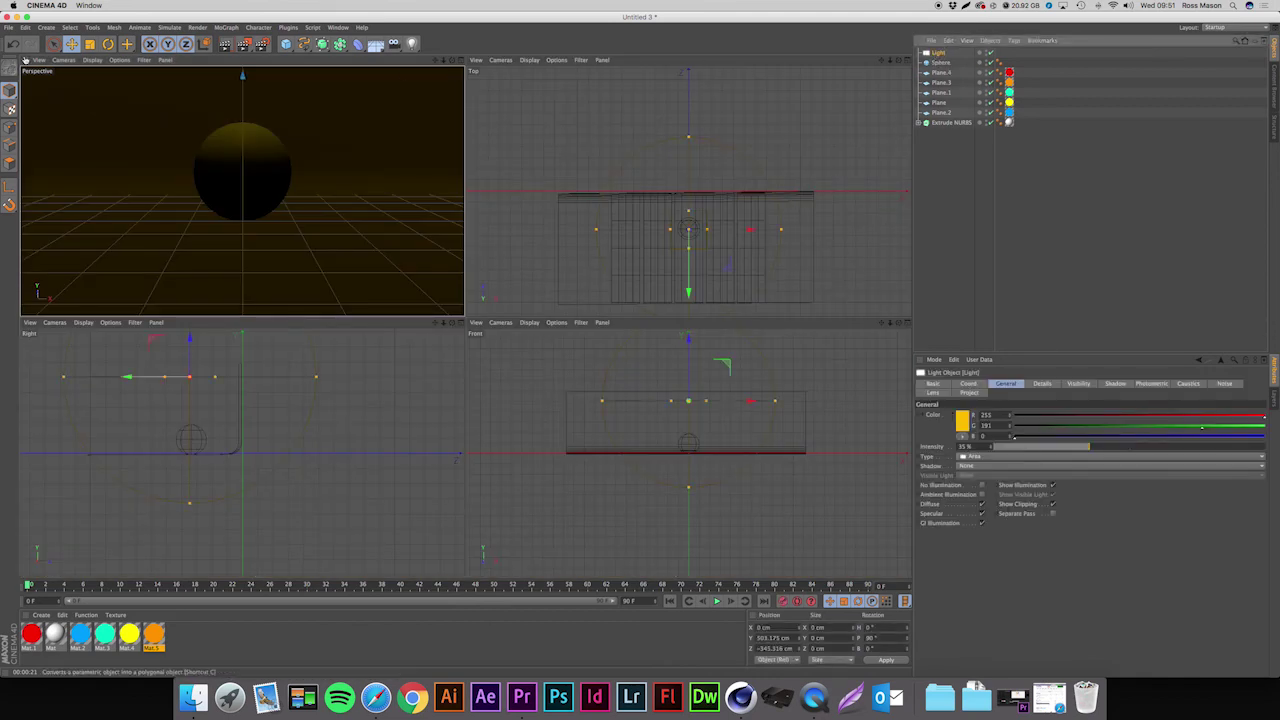
key("super+c")
key("super+v")
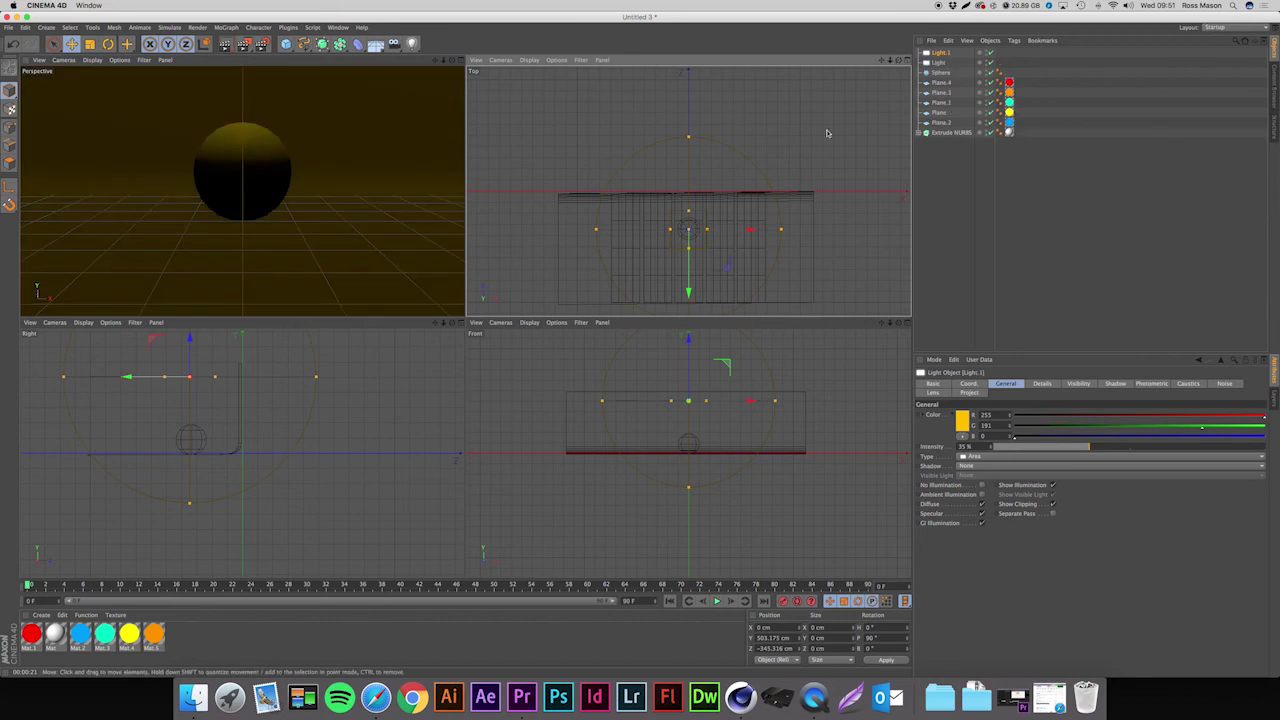
left_click_drag(750, 230, 686, 229)
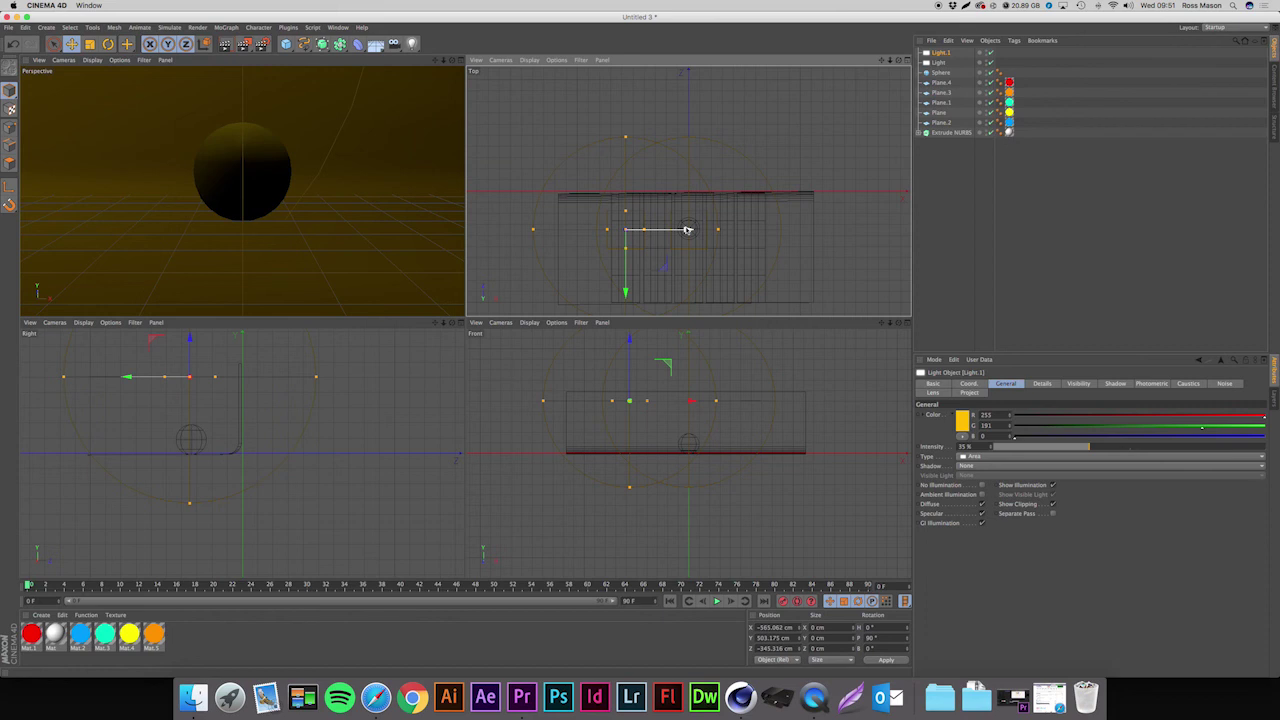
key("super+c")
key("super+v")
left_click_drag(686, 229, 812, 224)
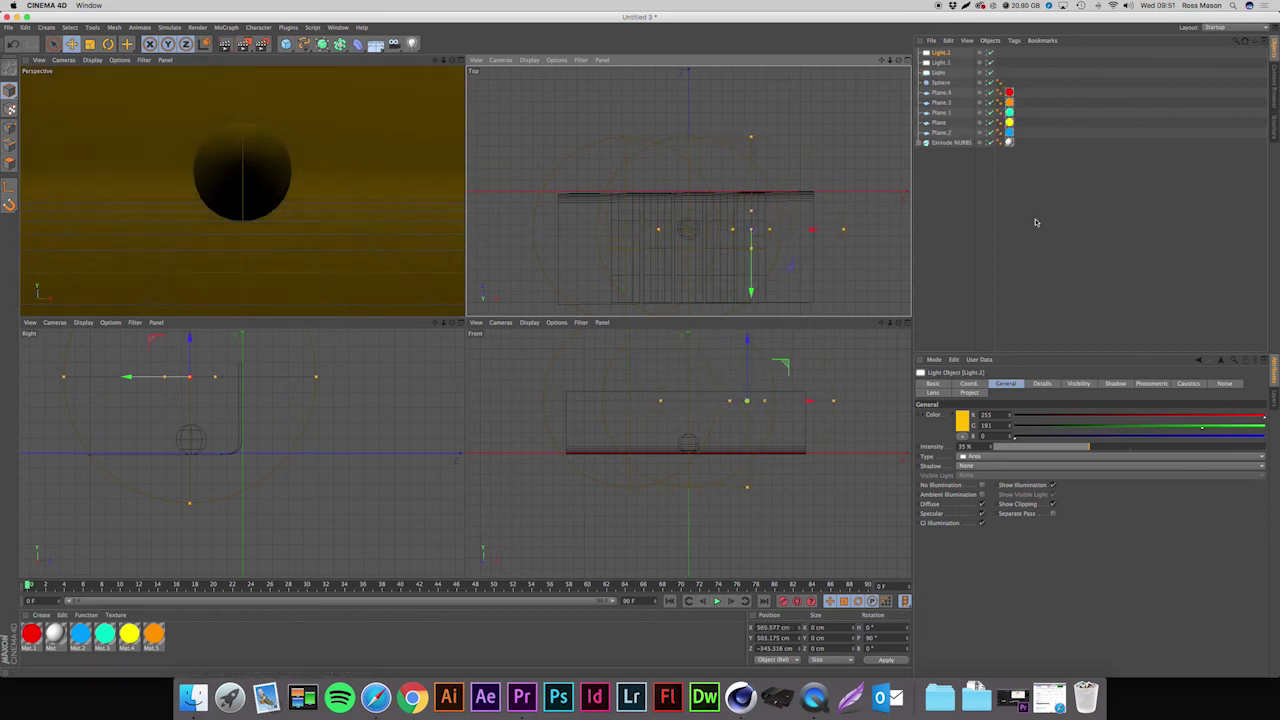
- Recolour Light.1 cyan and Light.2 red, then maximise the Perspective view
left_click(941, 63)
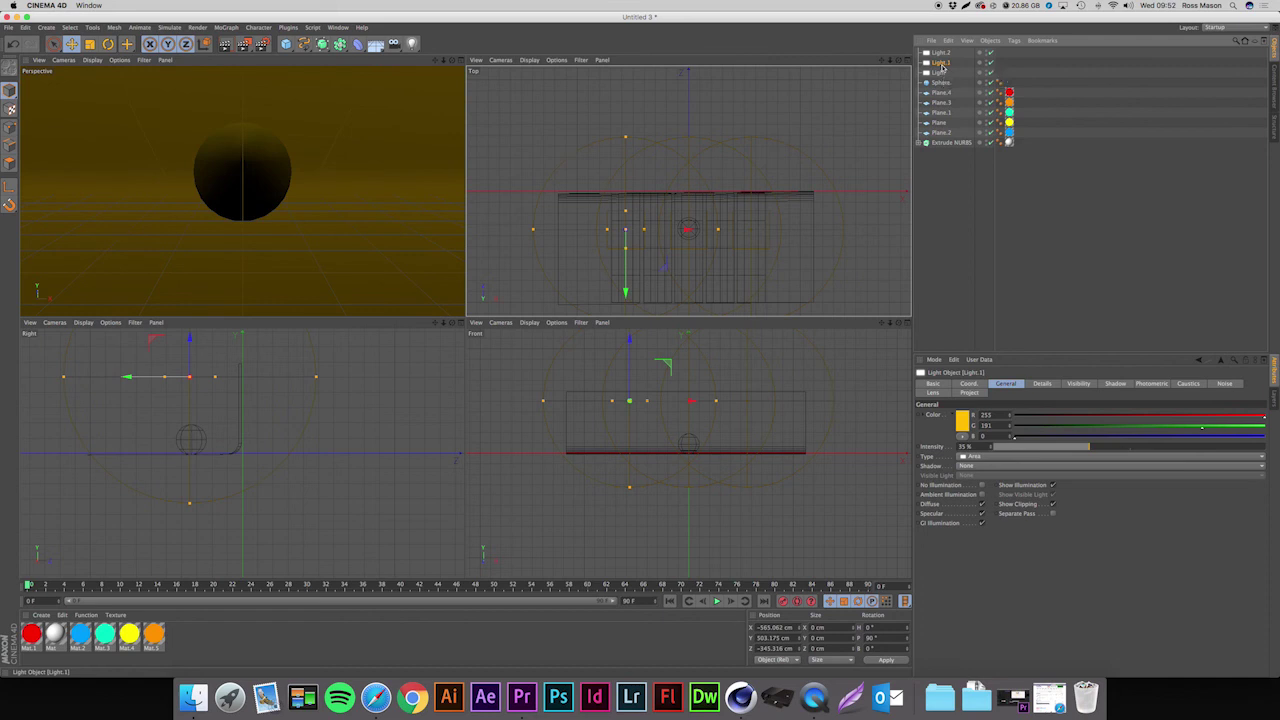
left_click(962, 422)
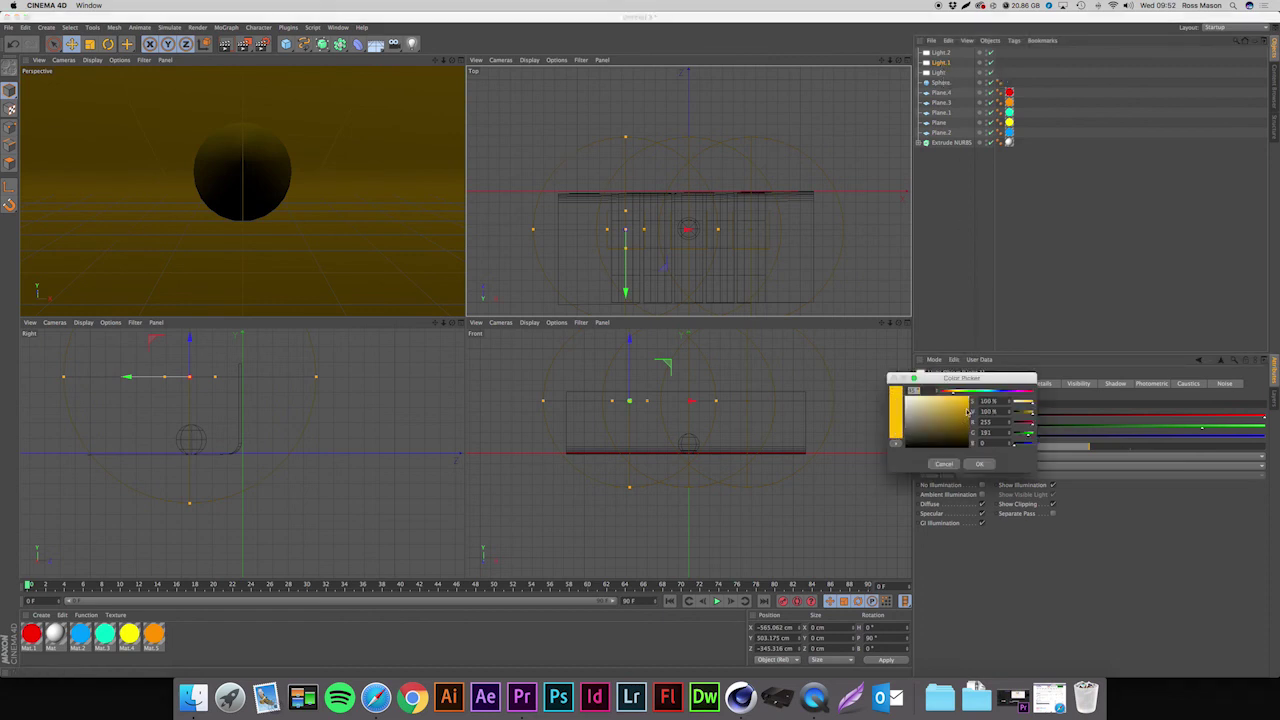
mouse_move(986, 397)
left_mouse_down()
mouse_move(971, 391)
mouse_move(984, 391)
left_mouse_up()
key("Return")
left_click(940, 52)
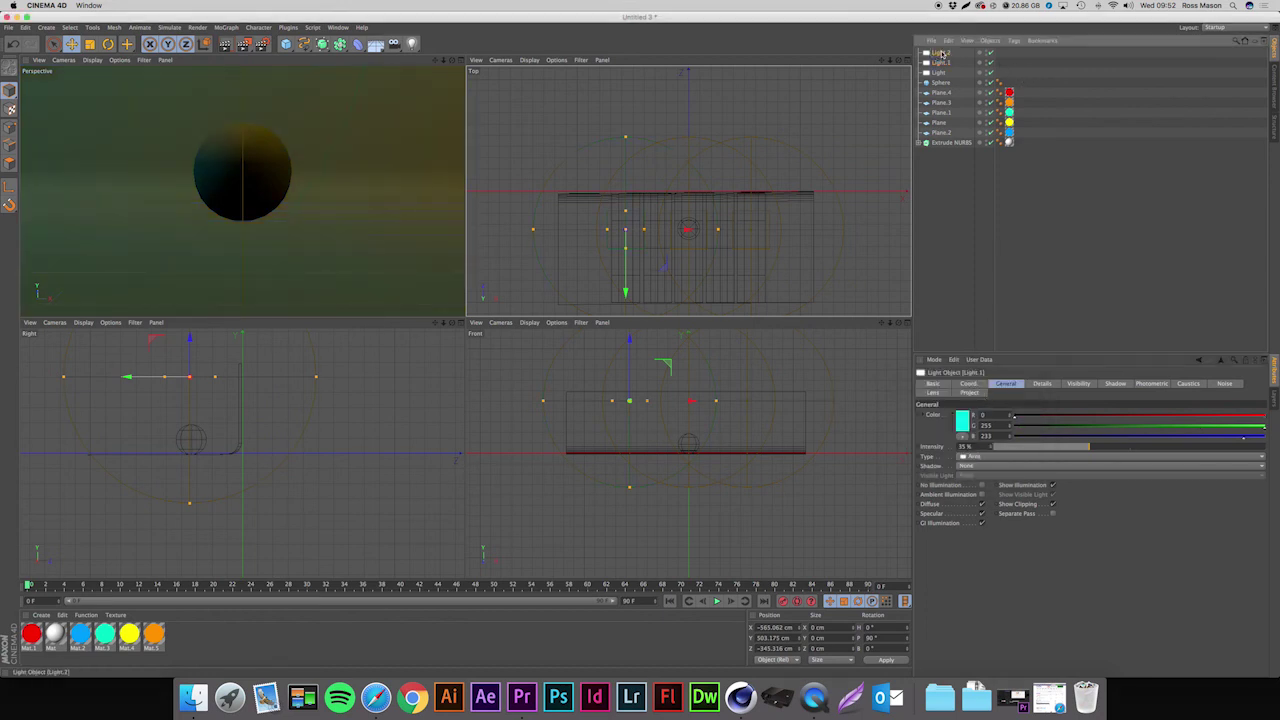
left_click(962, 422)
left_click_drag(945, 391, 932, 392)
key("Return")
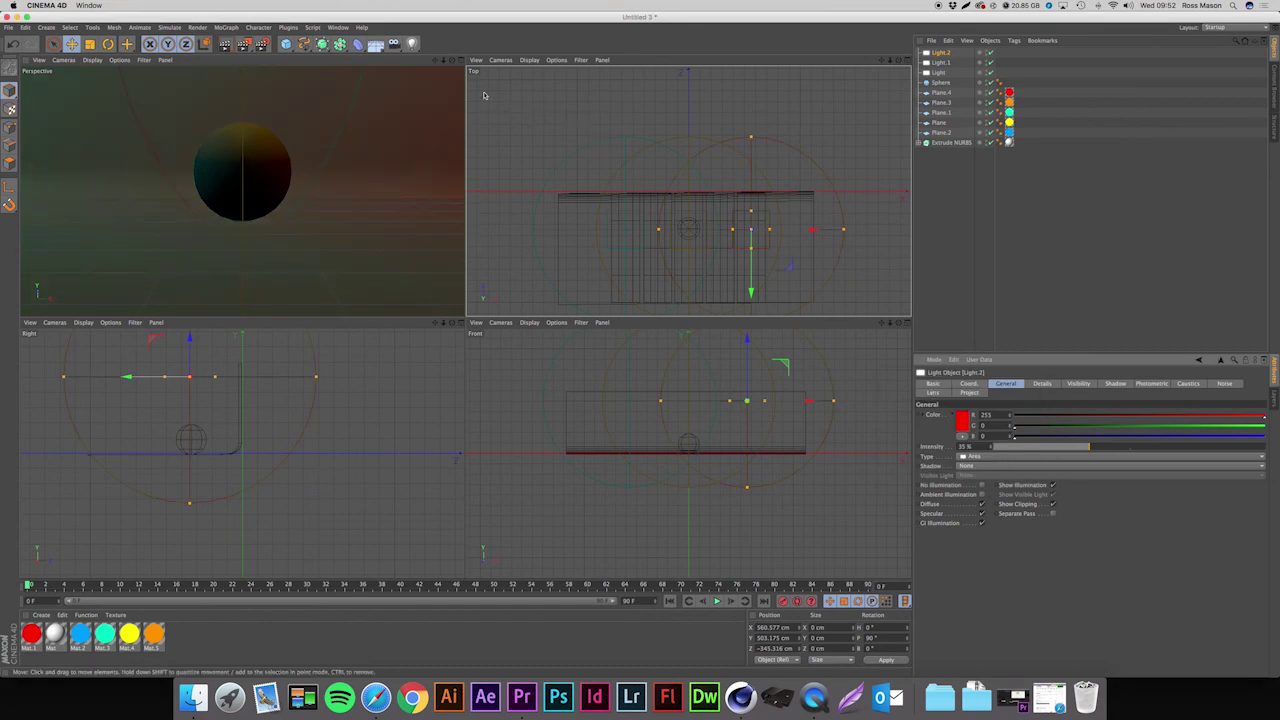
left_click(458, 60)
left_click(431, 149)
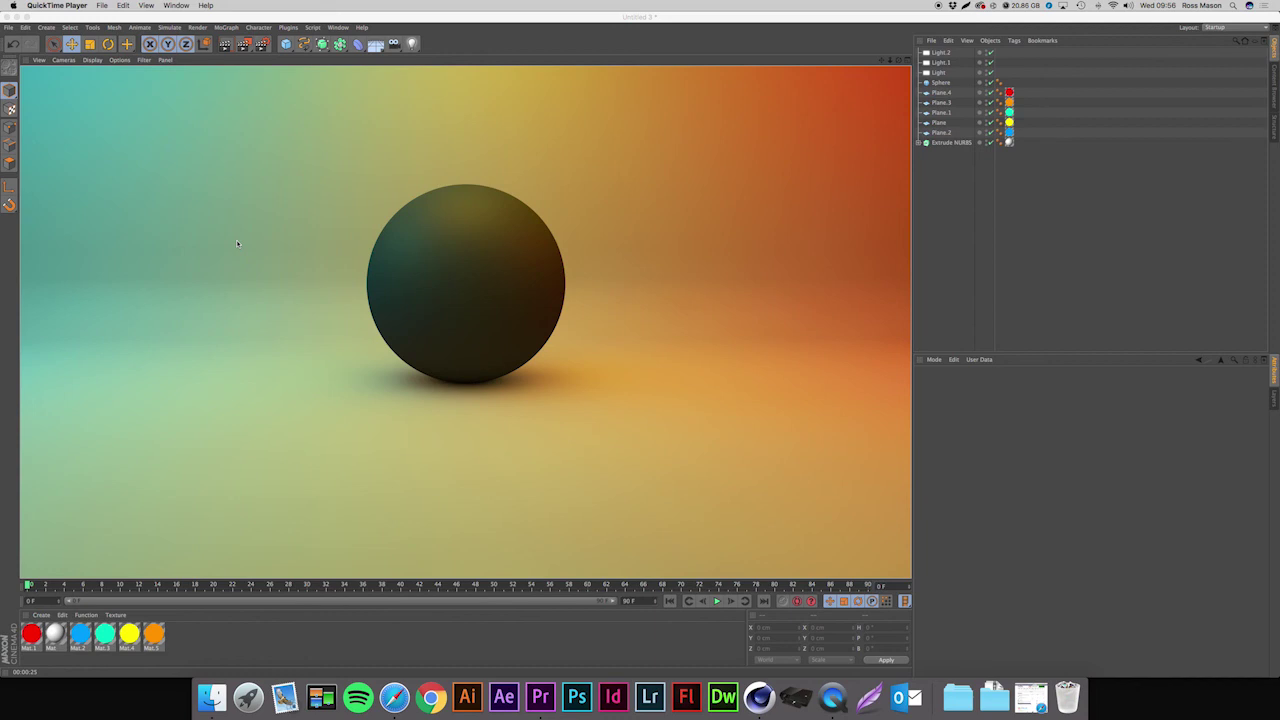
- Create a new material with Fresnel reflection at 5% brightness and about 45% mix
double_click(184, 637)
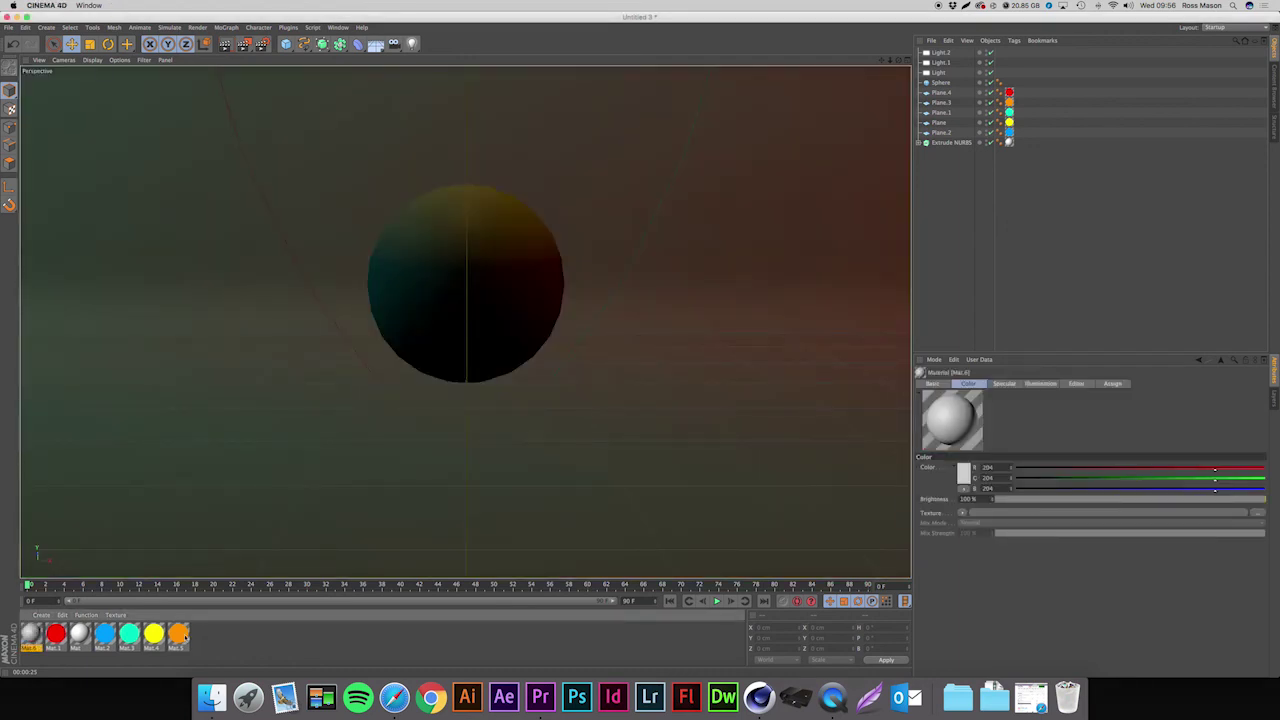
double_click(36, 632)
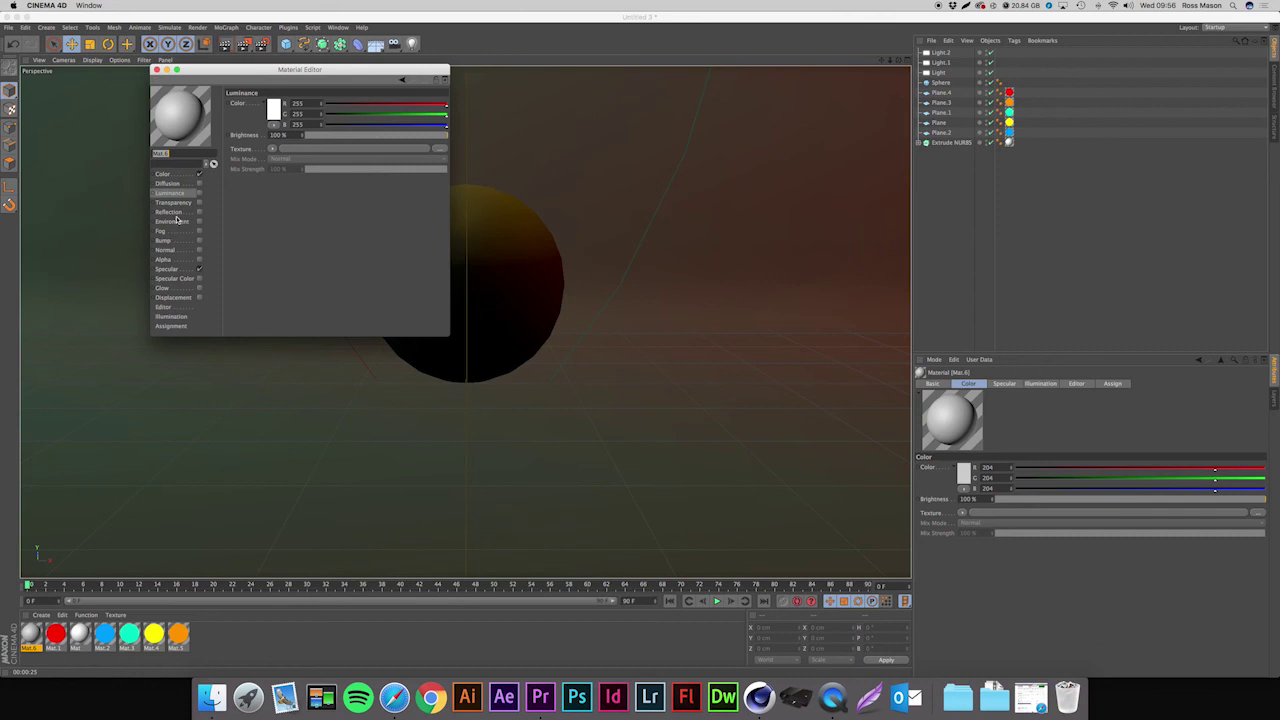
left_click(172, 213)
left_click(200, 214)
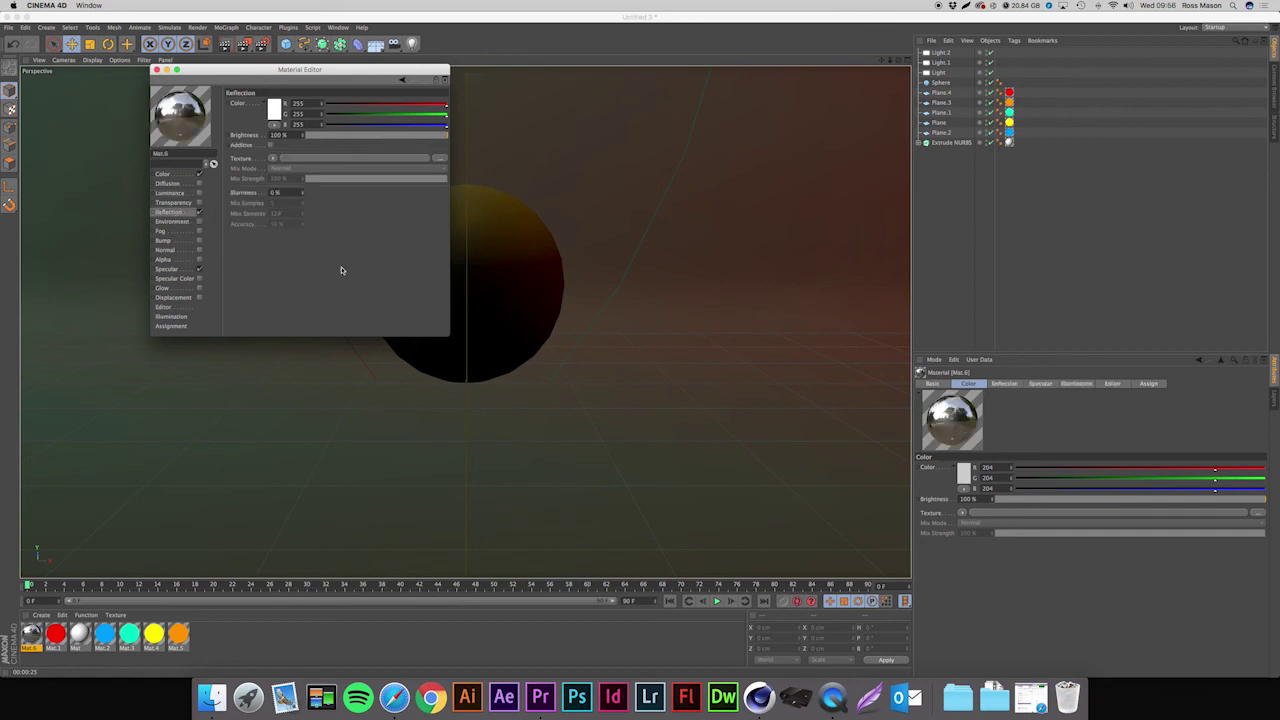
left_click(273, 159)
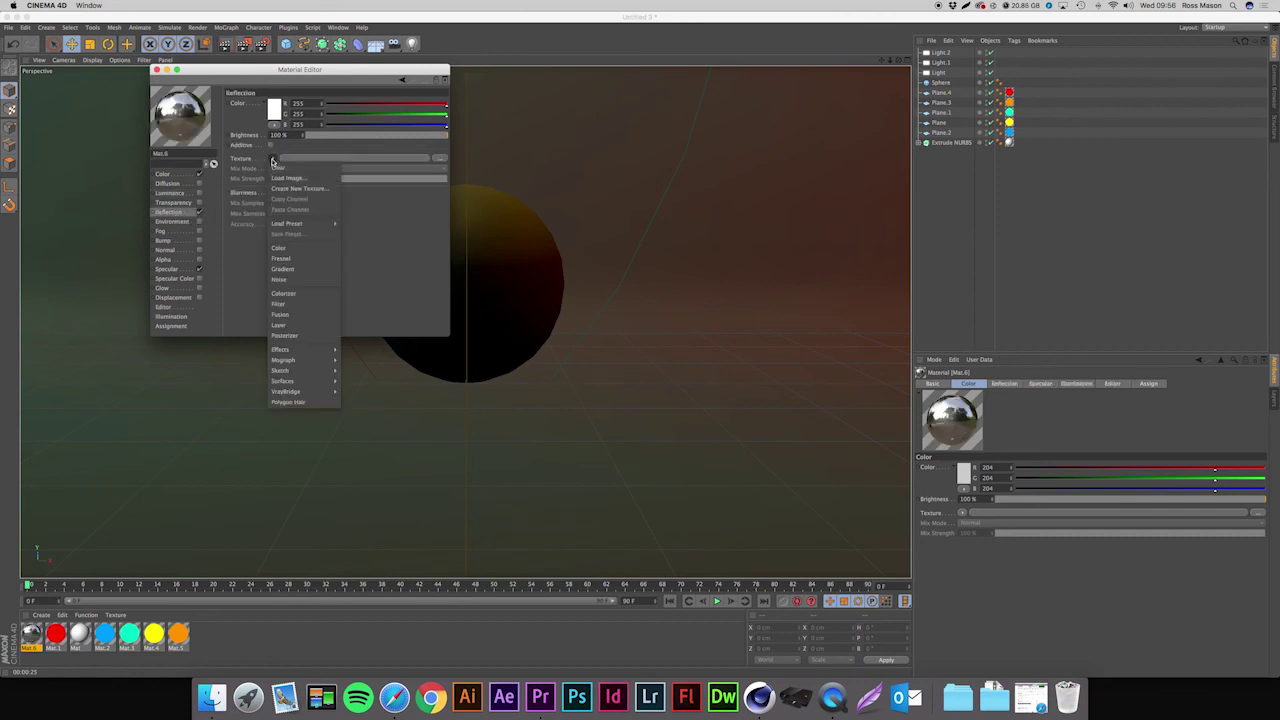
left_click(286, 260)
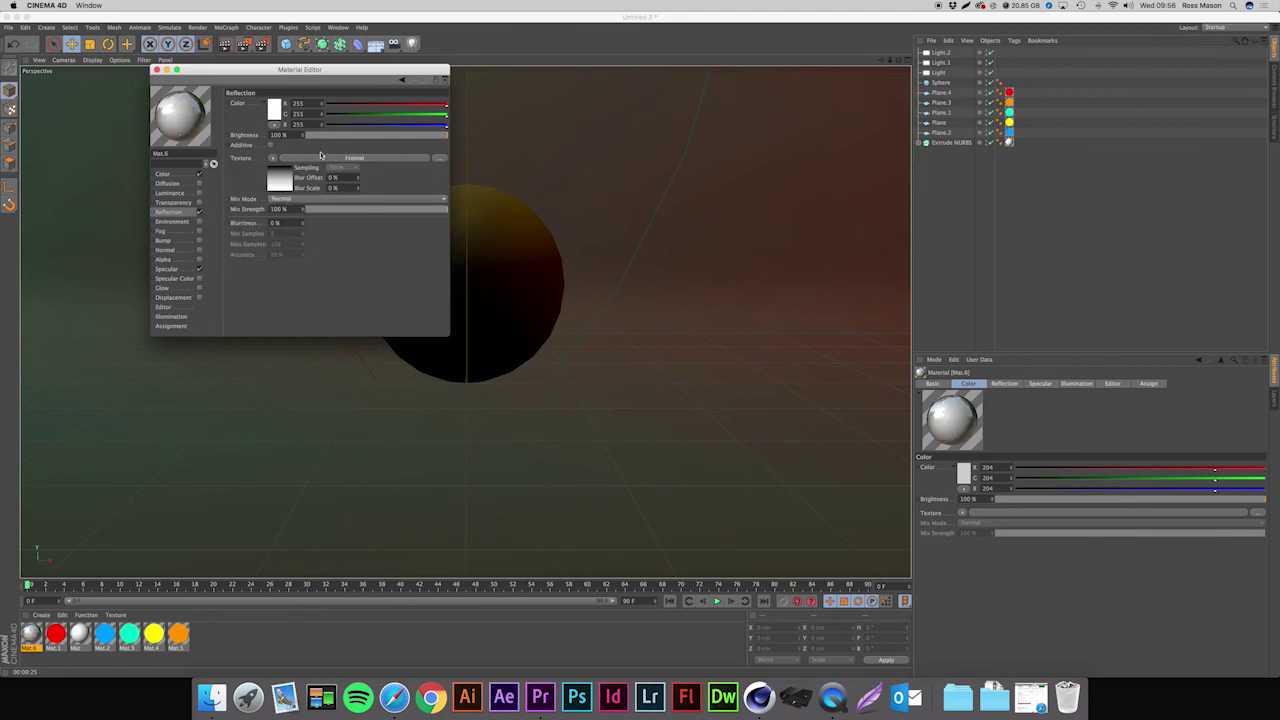
left_click_drag(314, 140, 309, 139)
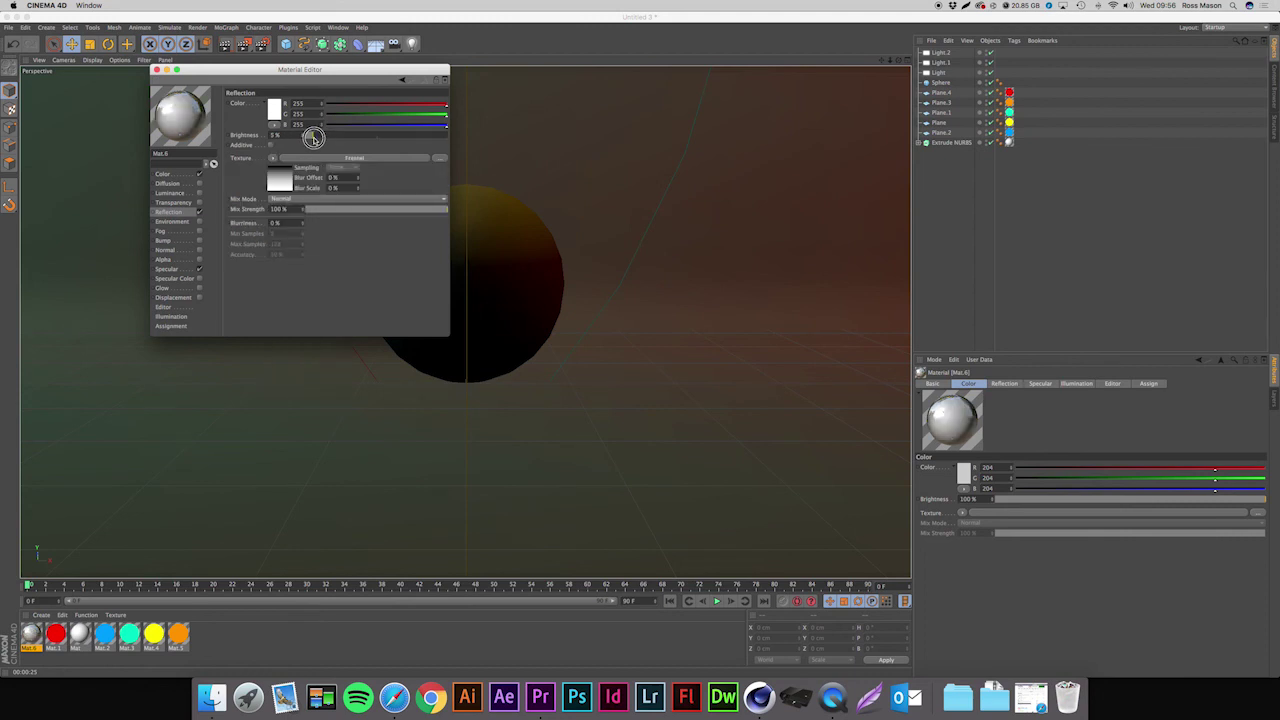
left_click(341, 208)
left_click_drag(341, 208, 370, 214)
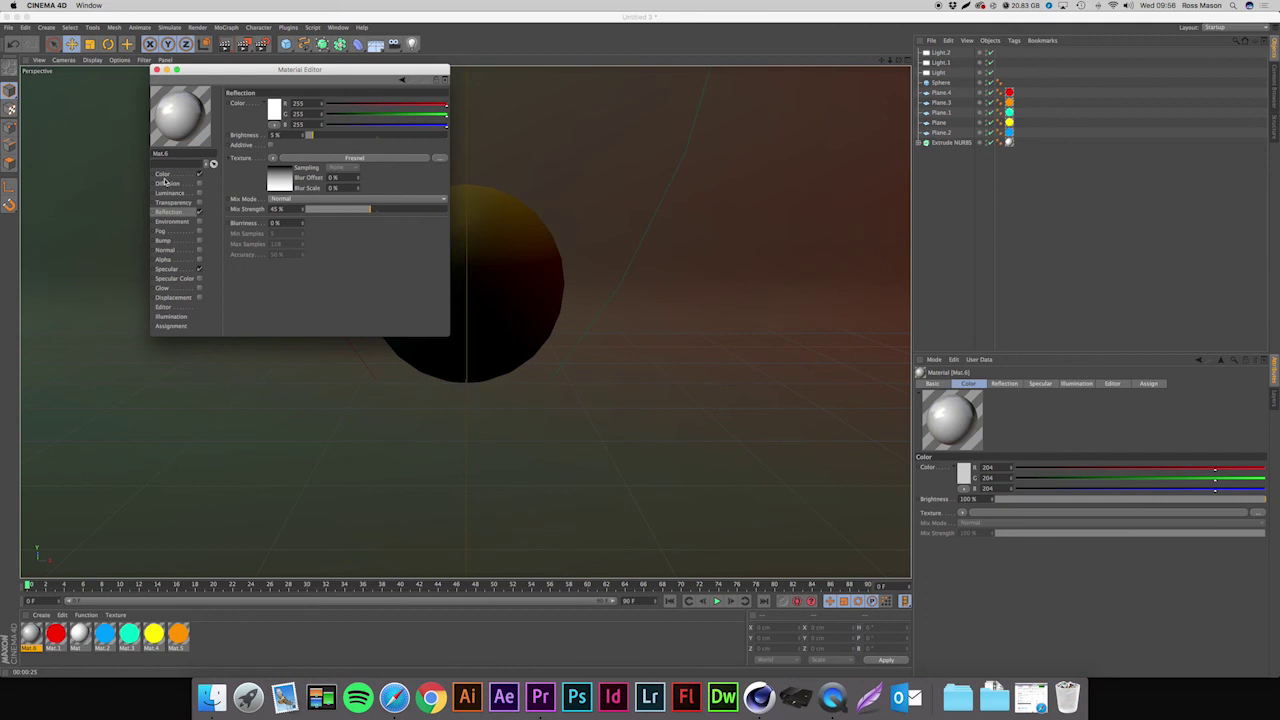
- Set the material colour to 34 grey and turn off Specular
left_click(163, 174)
left_click(275, 114)
left_click_drag(216, 124, 209, 131)
left_click(292, 156)
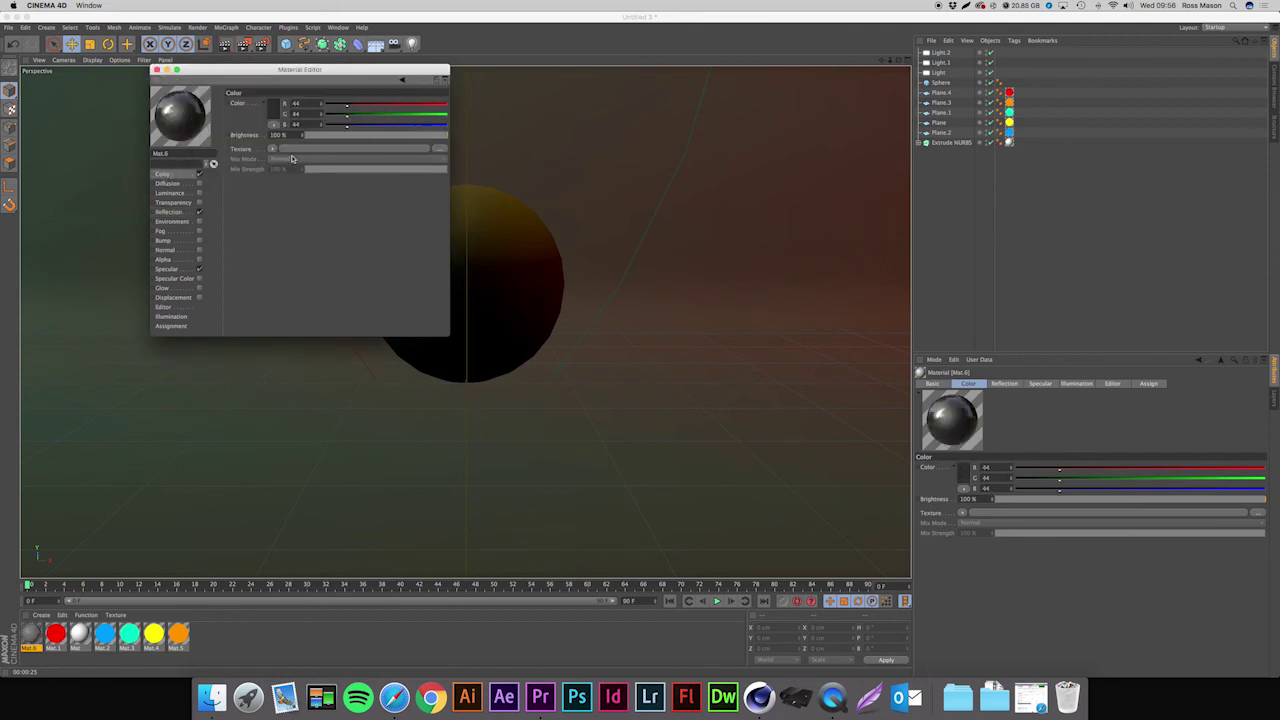
left_click(279, 117)
left_click_drag(214, 123, 213, 131)
left_click(284, 151)
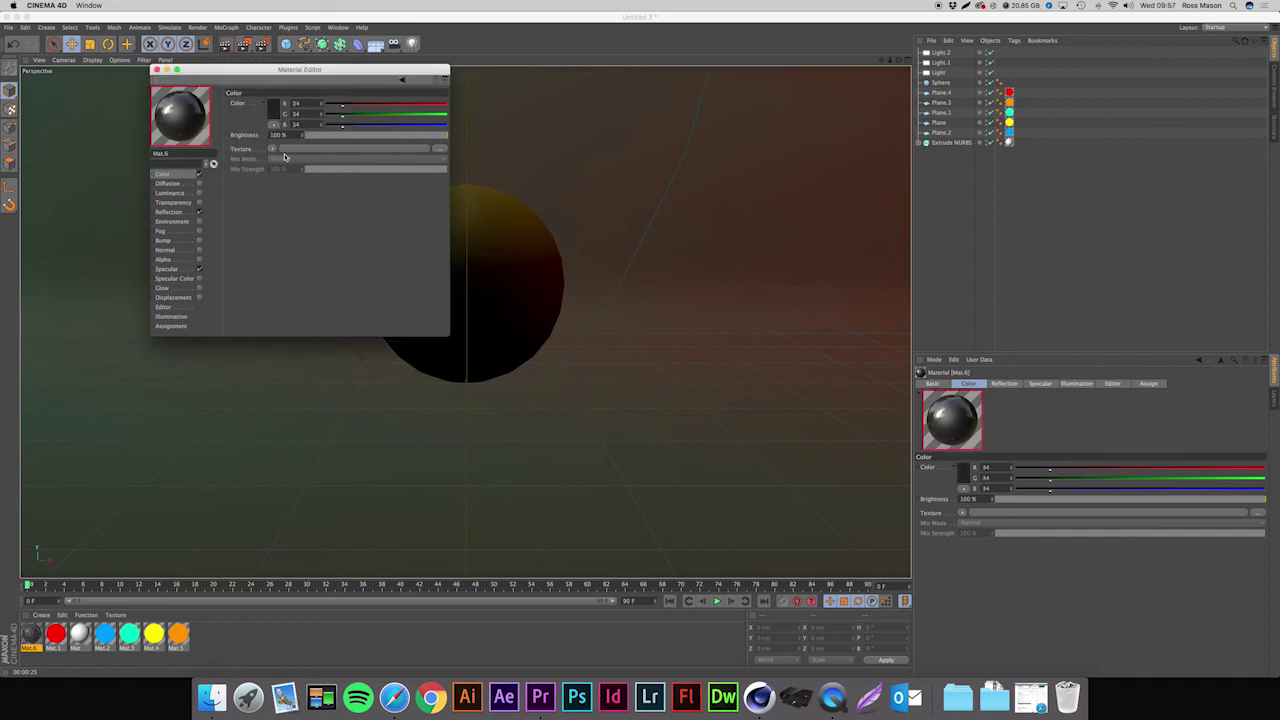
left_click(199, 271)
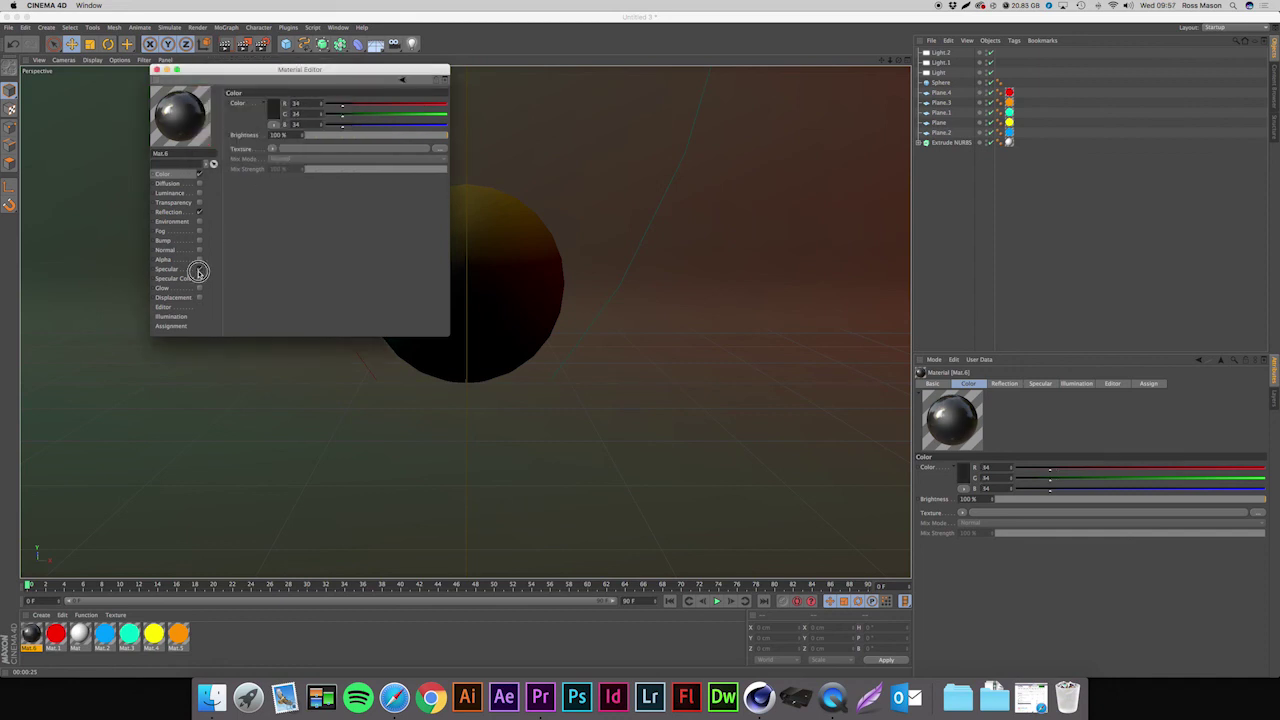
- Apply the dark material Mat.6 to the Sphere and render the view
left_click(156, 69)
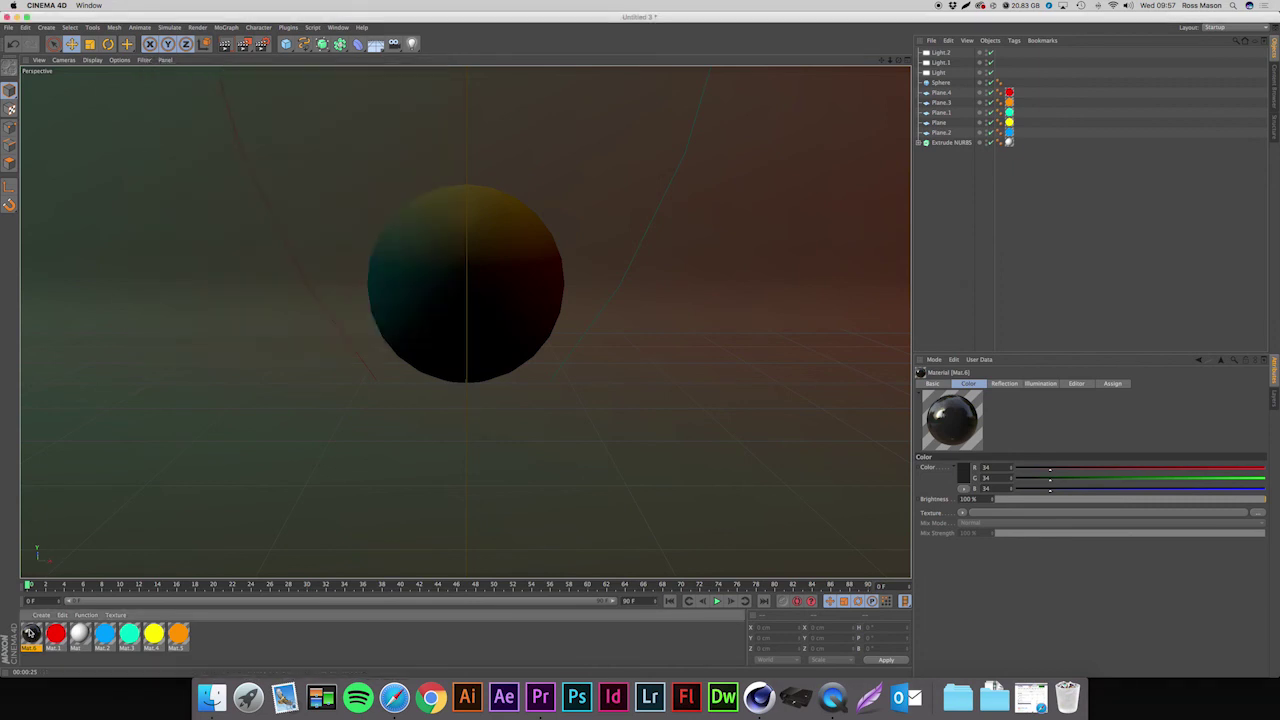
left_click_drag(574, 293, 942, 83)
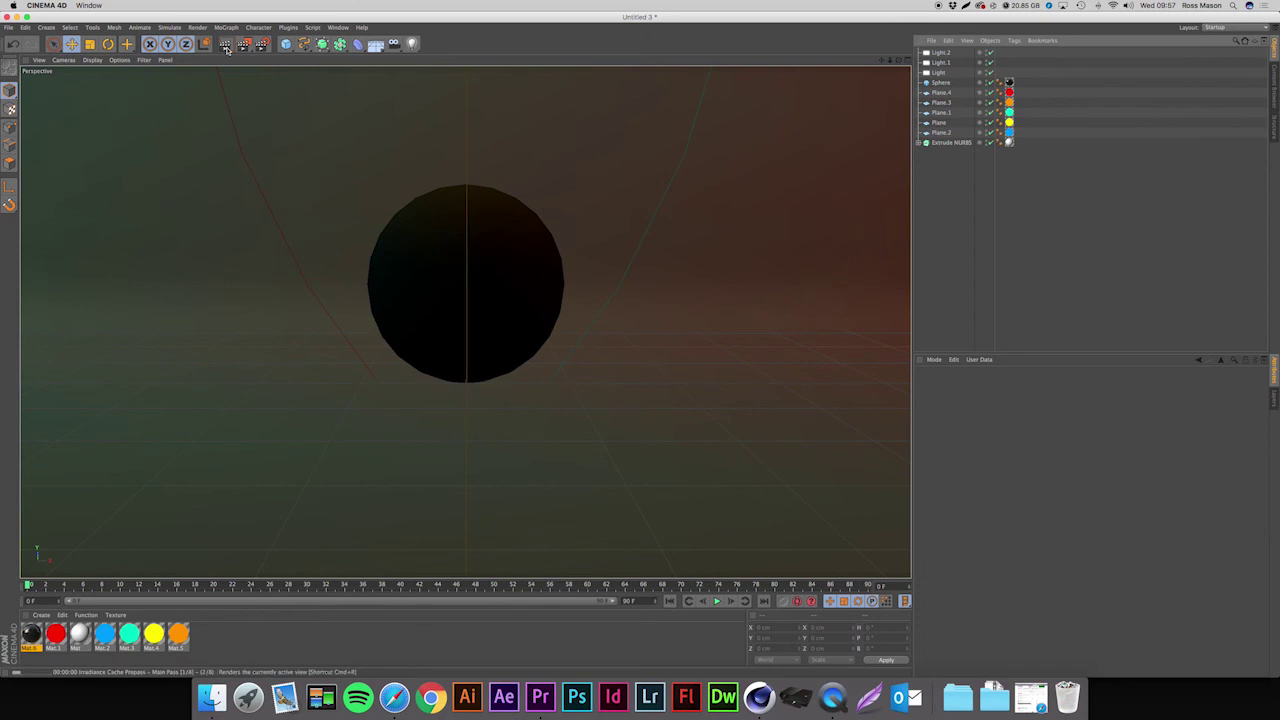
left_click(226, 45)
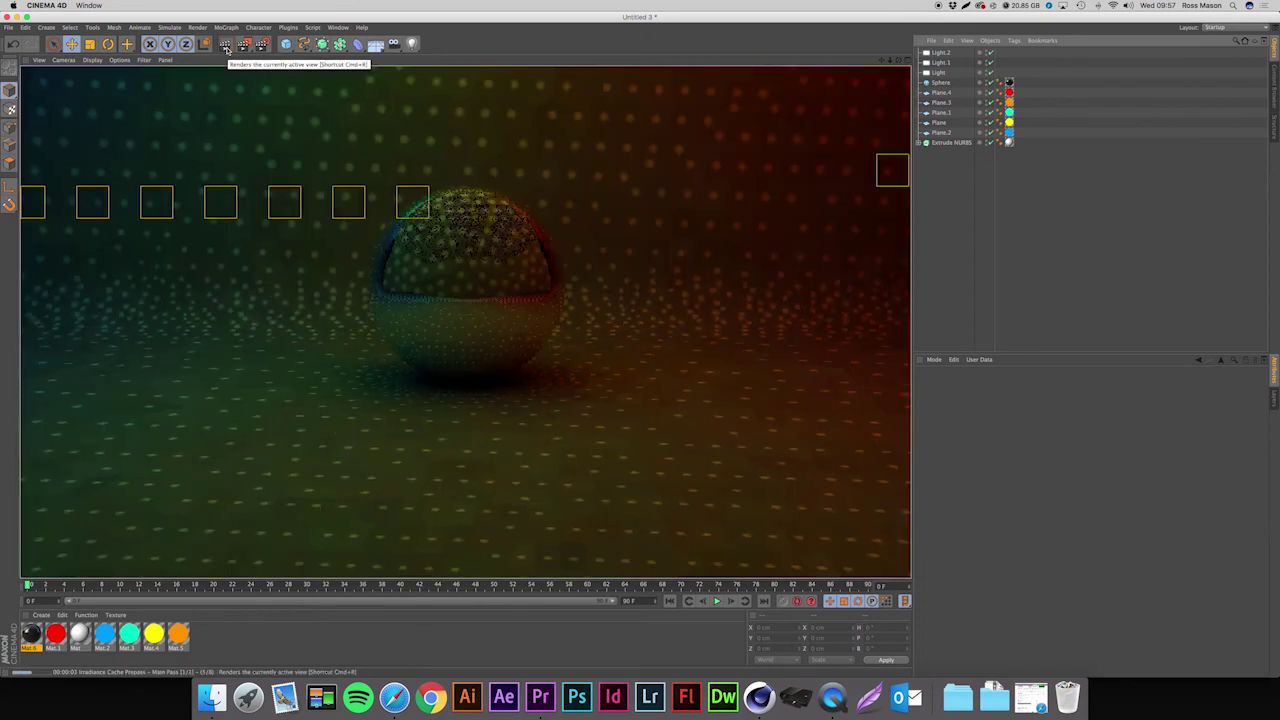